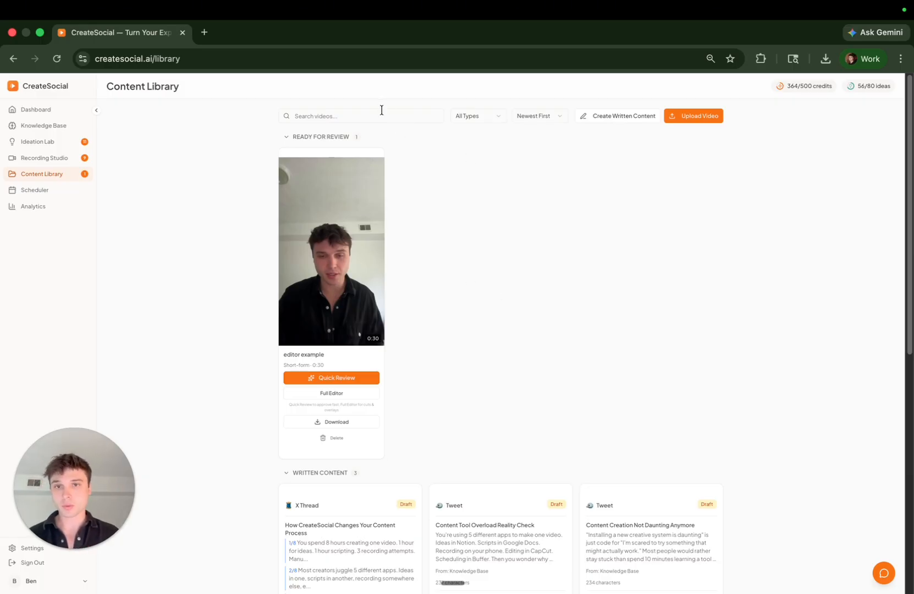
View the content type filter options and the sort order options in the Content Library.
{"action": "left_click", "coordinate": [477, 118]}
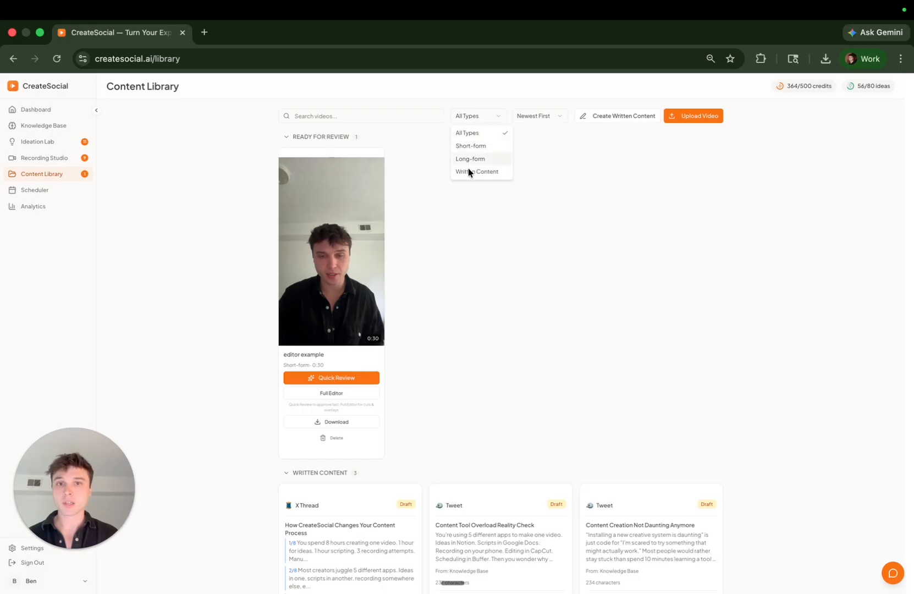
{"action": "left_click", "coordinate": [472, 120]}
{"action": "left_click", "coordinate": [529, 117]}
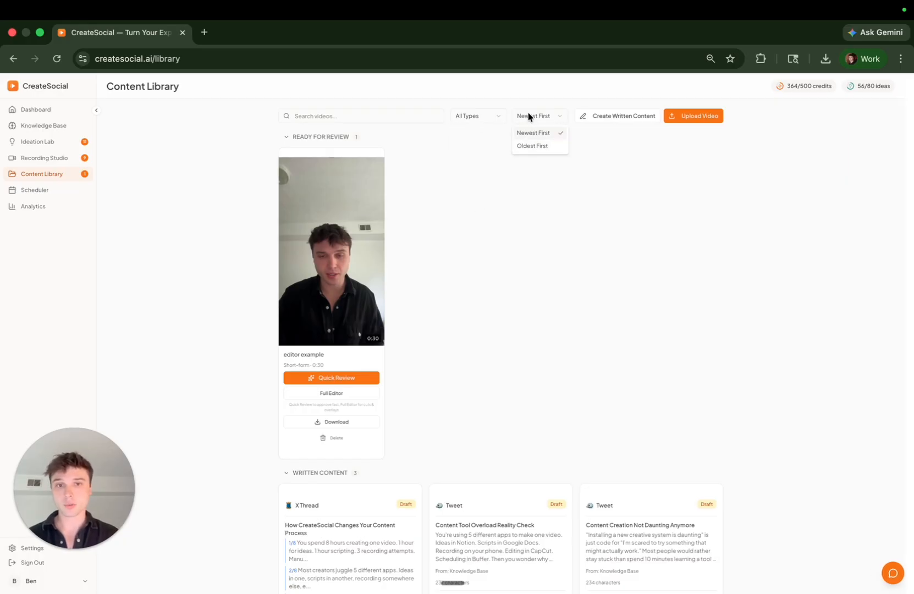
{"action": "left_click", "coordinate": [527, 117]}
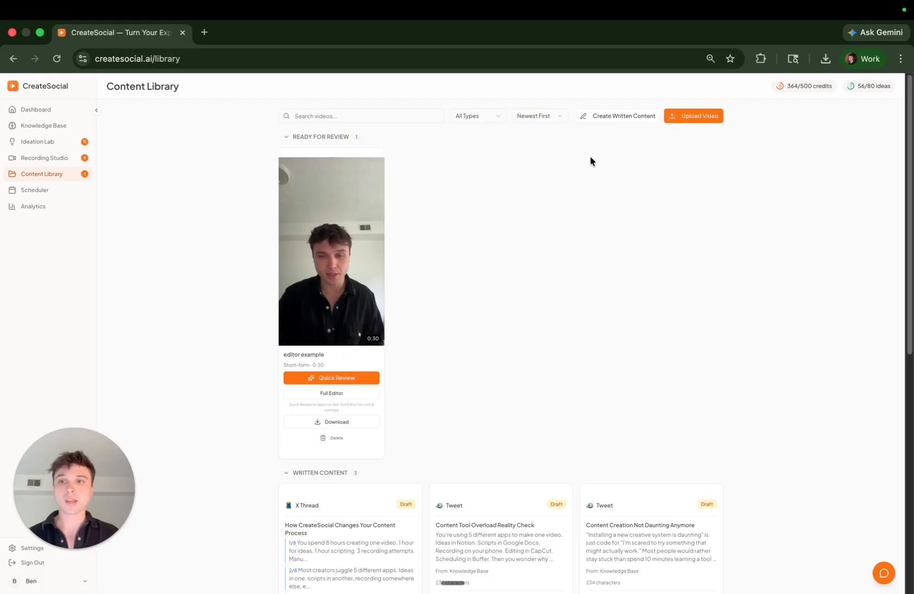
View the formats available for creating written content, close the dialog, and look over the library's items.
{"action": "left_click", "coordinate": [624, 117]}
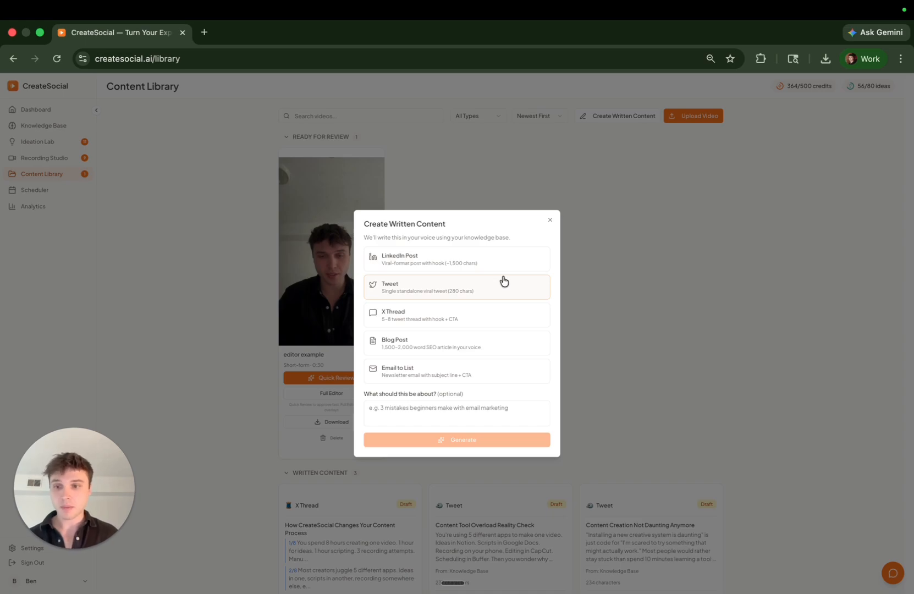
{"action": "left_click", "coordinate": [612, 250]}
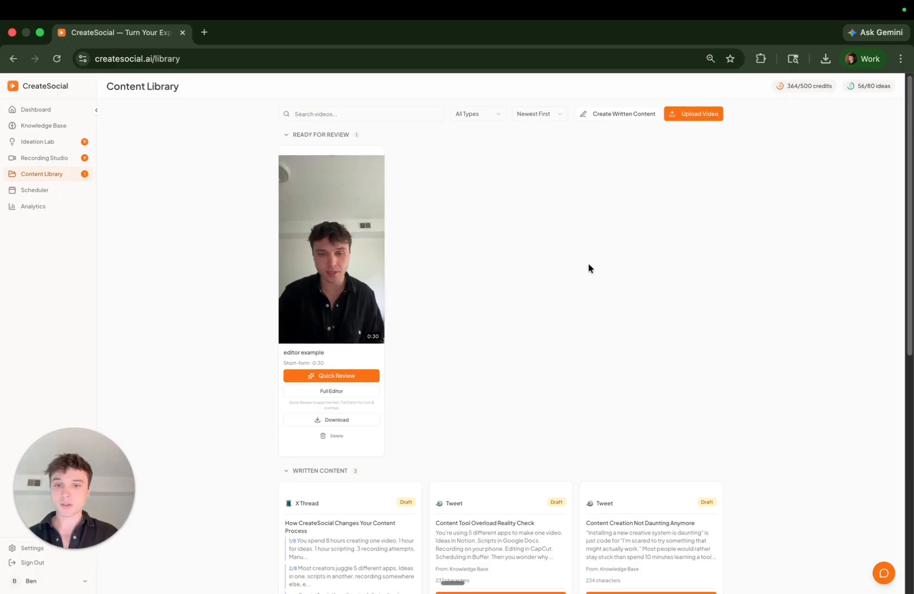
{"action": "scroll", "coordinate": [588, 262], "scroll_direction": "down", "scroll_amount": 8}
{"action": "scroll", "coordinate": [571, 355], "scroll_direction": "up", "scroll_amount": 10}
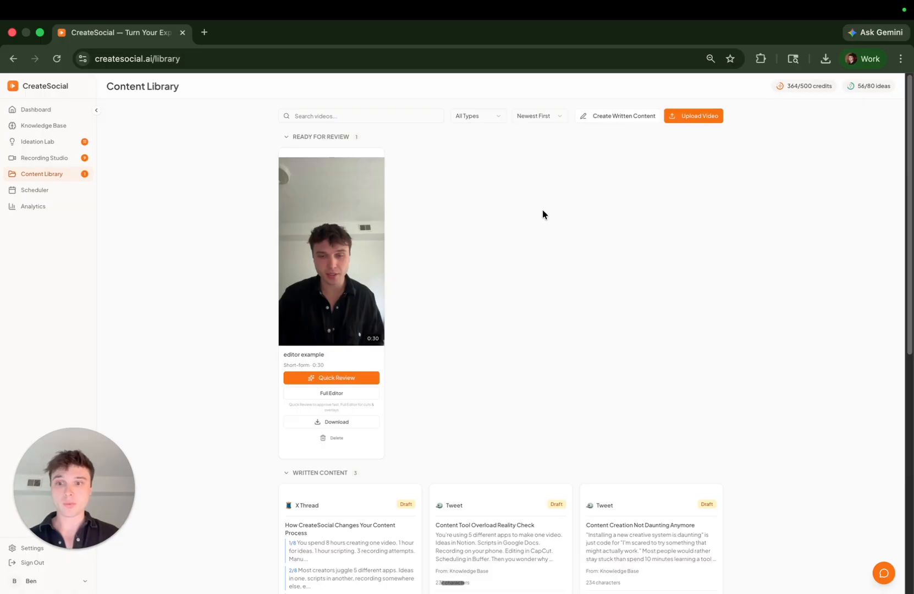
Generate a new tweet with the topic "the biggest content time sinks".
{"action": "left_click", "coordinate": [603, 116]}
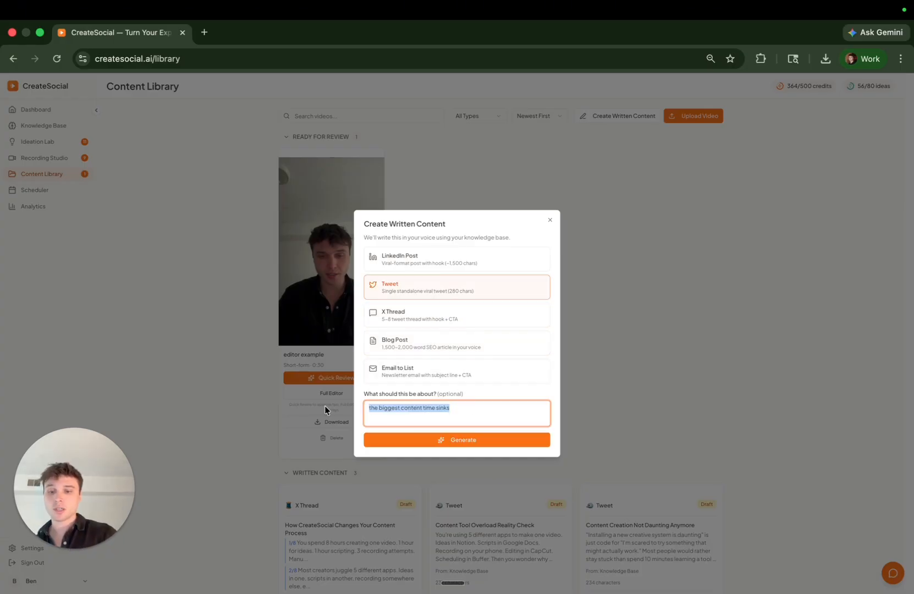
{"action": "key", "text": "BackSpace"}
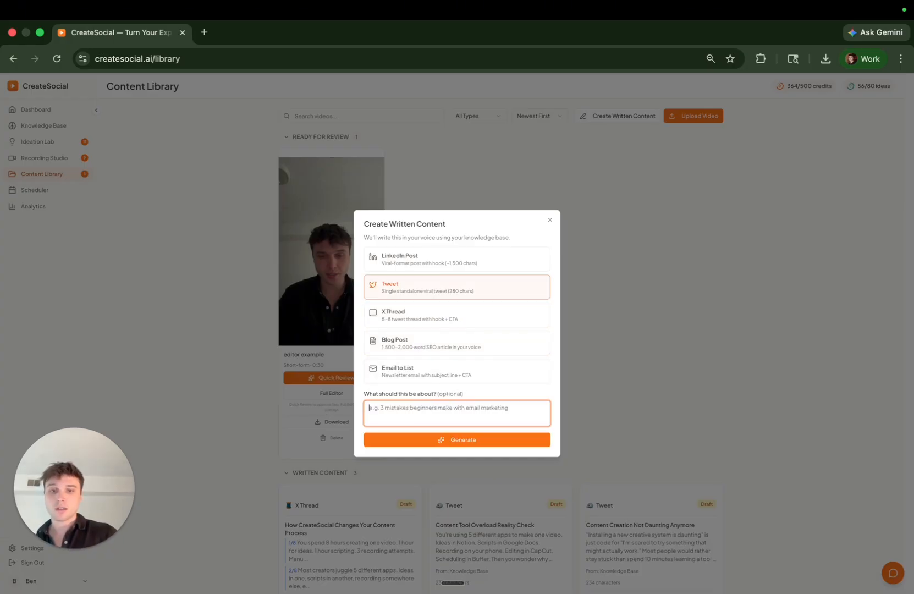
{"action": "left_click", "coordinate": [484, 391]}
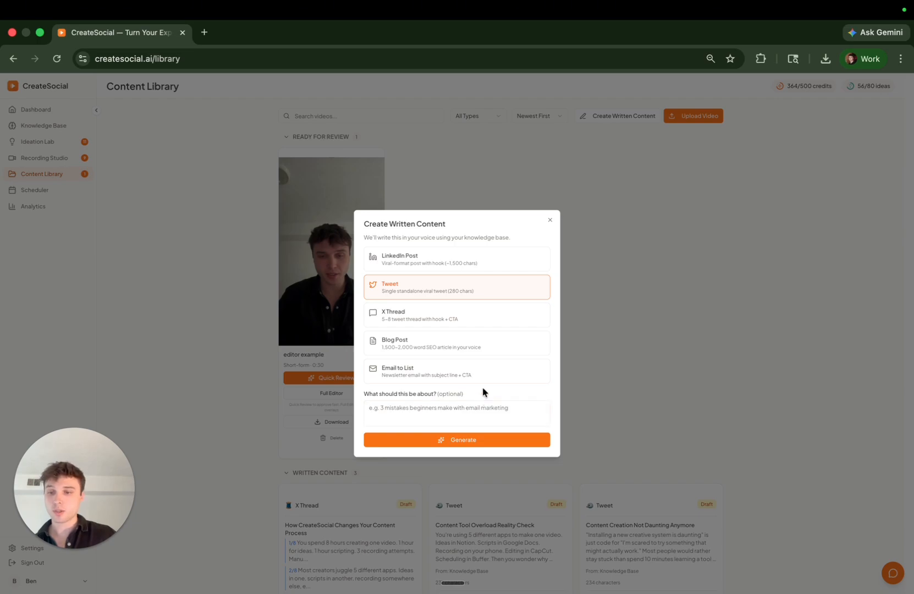
{"action": "left_click", "coordinate": [433, 412]}
{"action": "type", "text": "the biggest content time sinks"}
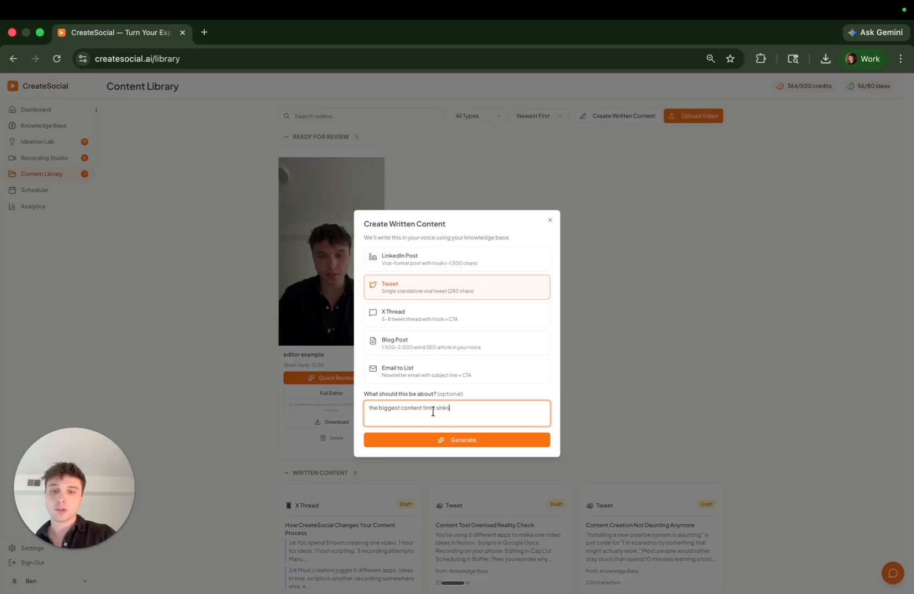
{"action": "left_click", "coordinate": [471, 394]}
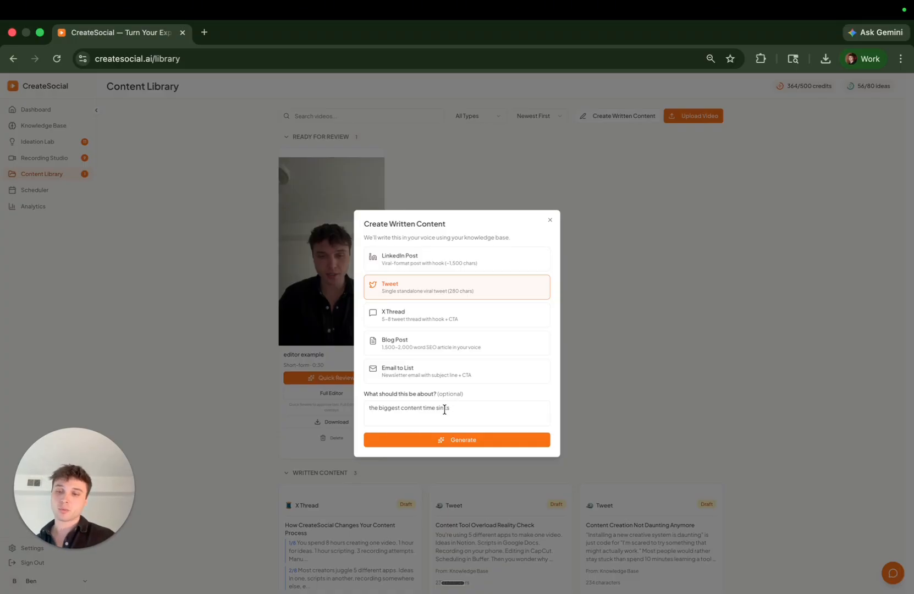
{"action": "left_click", "coordinate": [459, 440]}
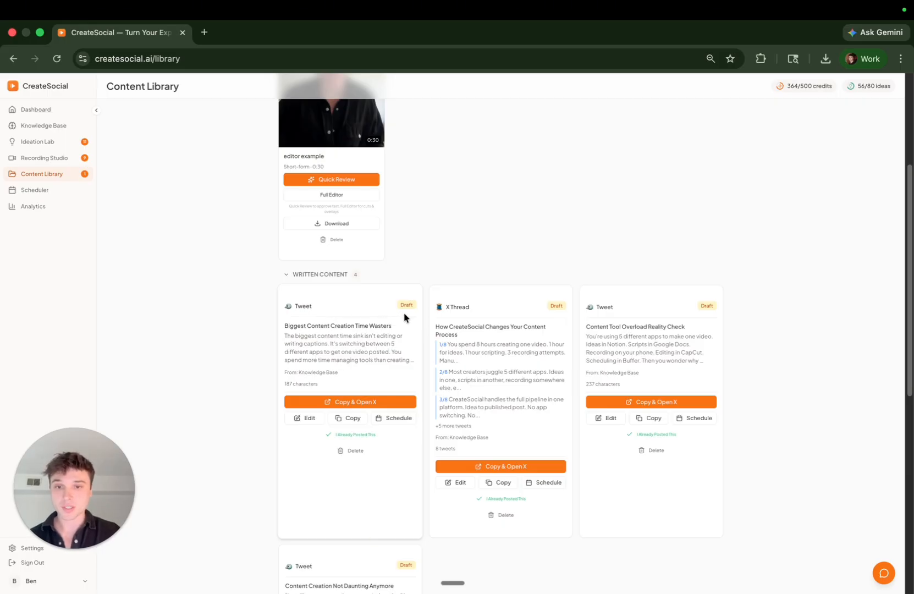
Open the "Biggest Content Creation Time Wasters" tweet for editing, look over its title and content, and close it without changes.
{"action": "left_click", "coordinate": [305, 420]}
{"action": "left_click", "coordinate": [368, 327]}
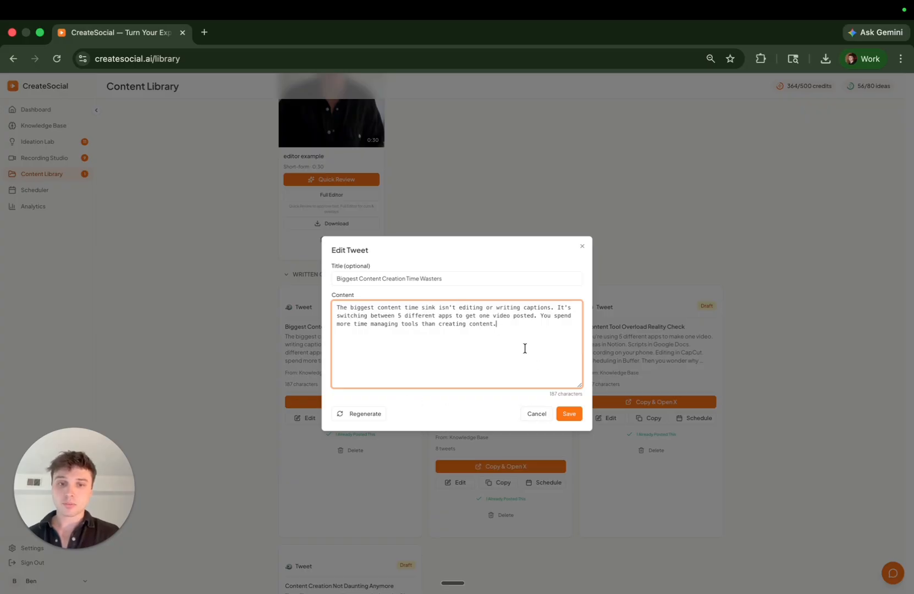
{"action": "left_click", "coordinate": [581, 246]}
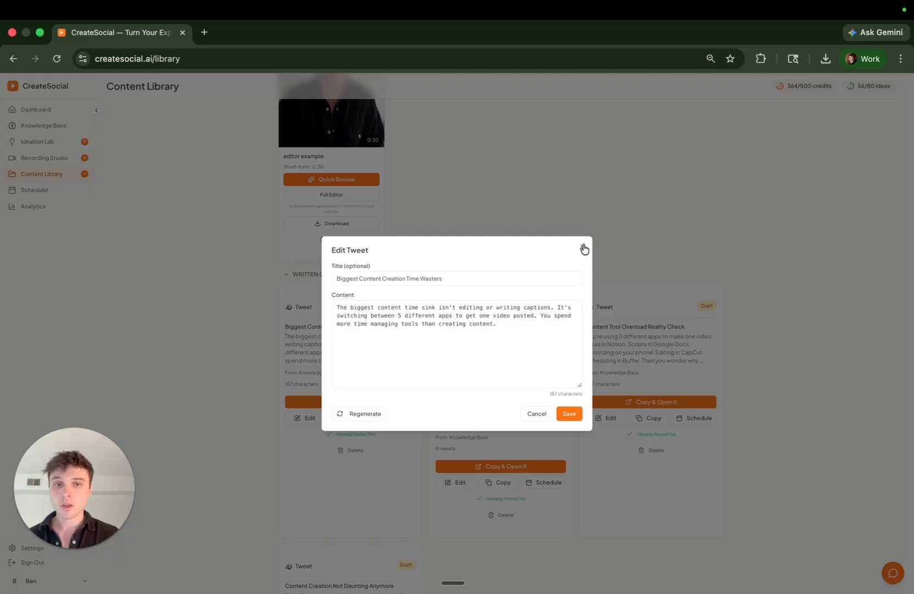
{"action": "left_click", "coordinate": [584, 249]}
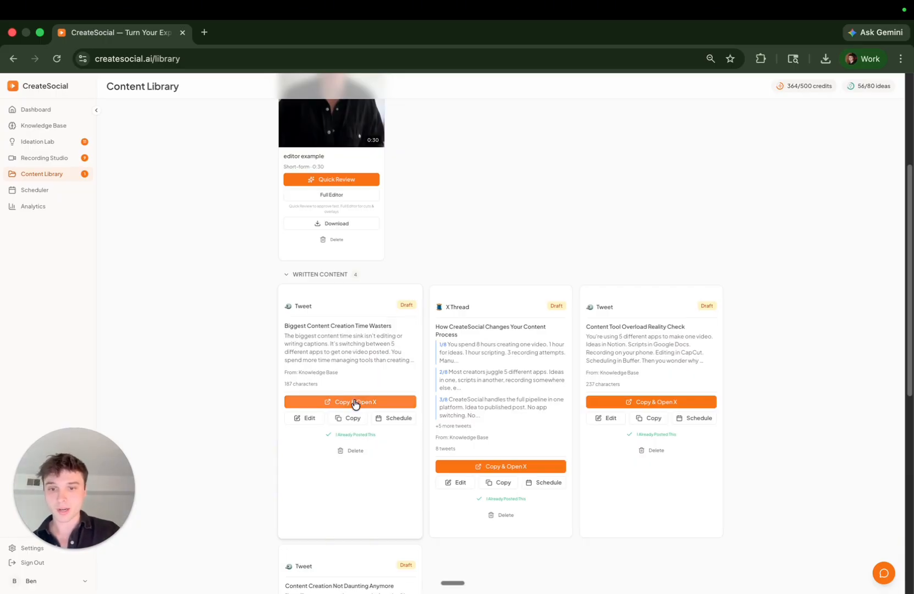
View the scheduling calendar from the "Biggest Content Creation Time Wasters" tweet and return to the Content Library.
{"action": "left_click", "coordinate": [394, 417]}
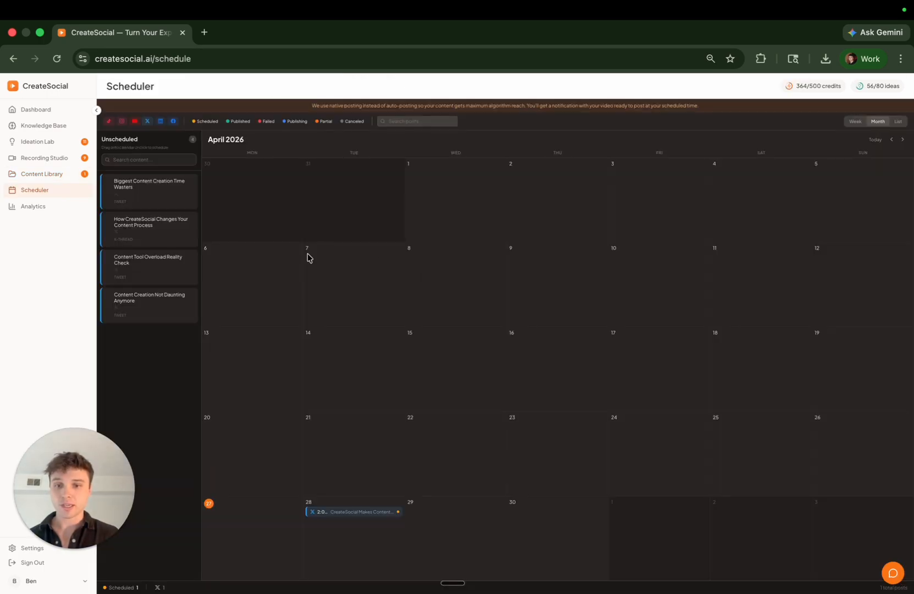
{"action": "scroll", "coordinate": [307, 254], "scroll_direction": "left", "scroll_amount": 5}
{"action": "scroll", "coordinate": [345, 350], "scroll_direction": "down", "scroll_amount": 6}
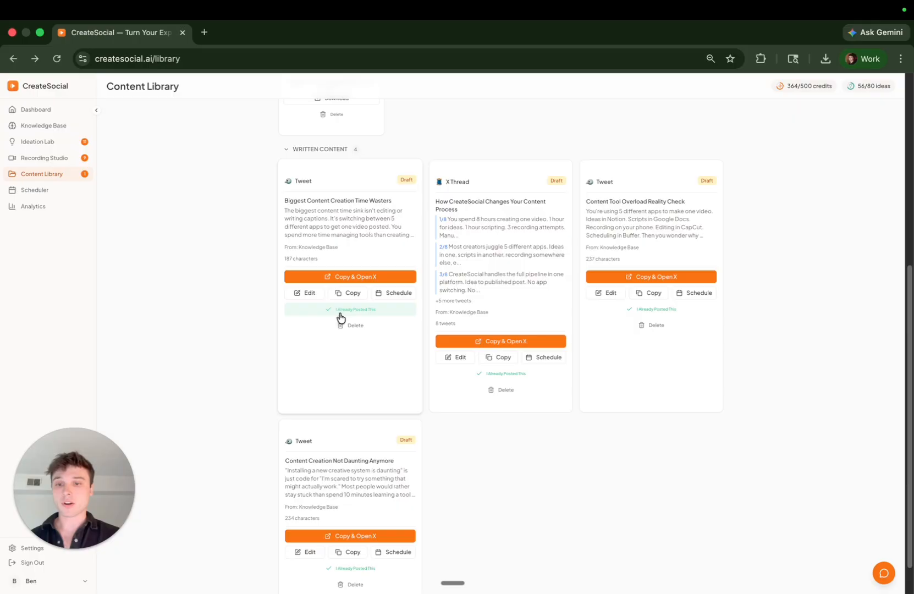
Look over the Posted section and the actions available on the written content drafts.
{"action": "scroll", "coordinate": [339, 315], "scroll_direction": "down", "scroll_amount": 2}
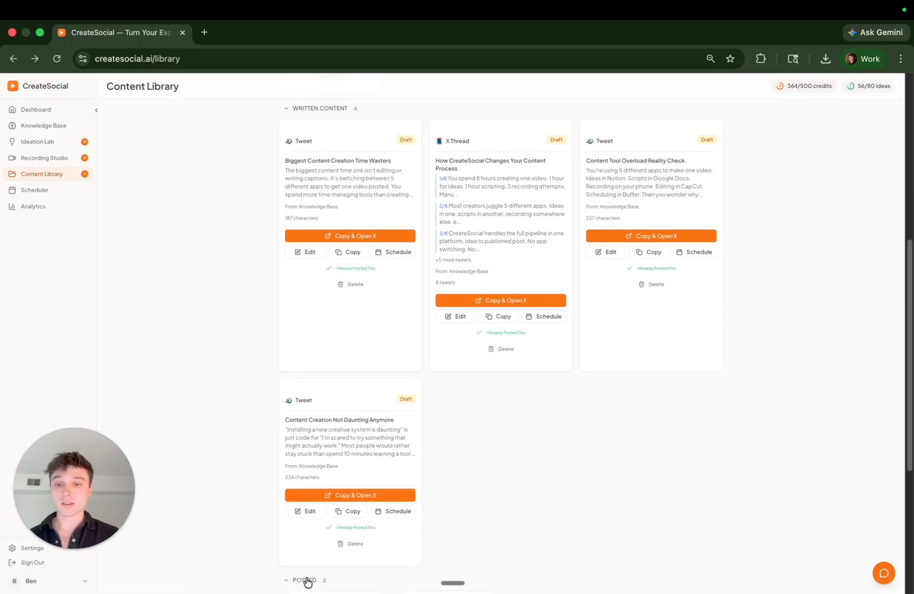
{"action": "left_click", "coordinate": [308, 580]}
{"action": "scroll", "coordinate": [236, 358], "scroll_direction": "down", "scroll_amount": 5}
{"action": "scroll", "coordinate": [311, 284], "scroll_direction": "up", "scroll_amount": 8}
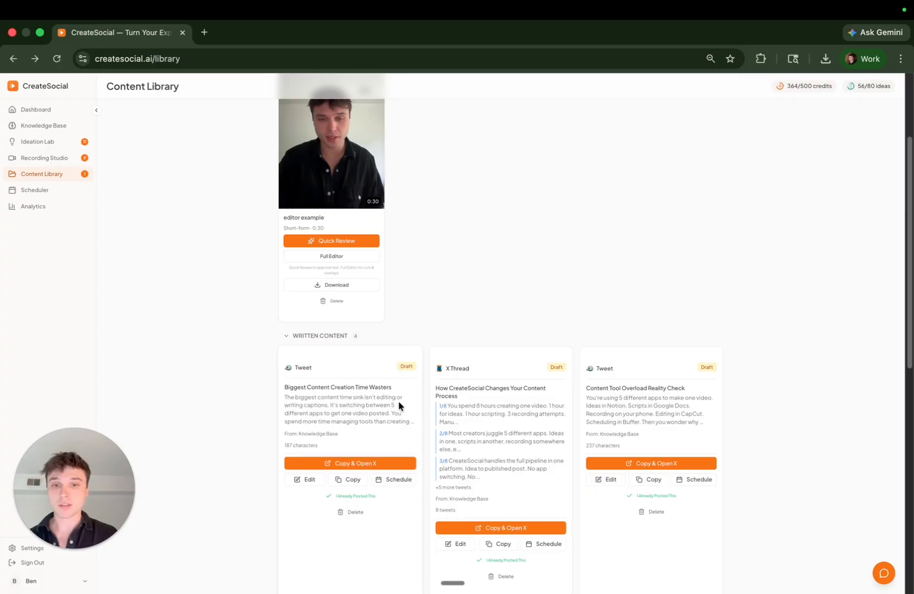
{"action": "scroll", "coordinate": [358, 385], "scroll_direction": "down", "scroll_amount": 2}
{"action": "scroll", "coordinate": [435, 316], "scroll_direction": "down", "scroll_amount": 2}
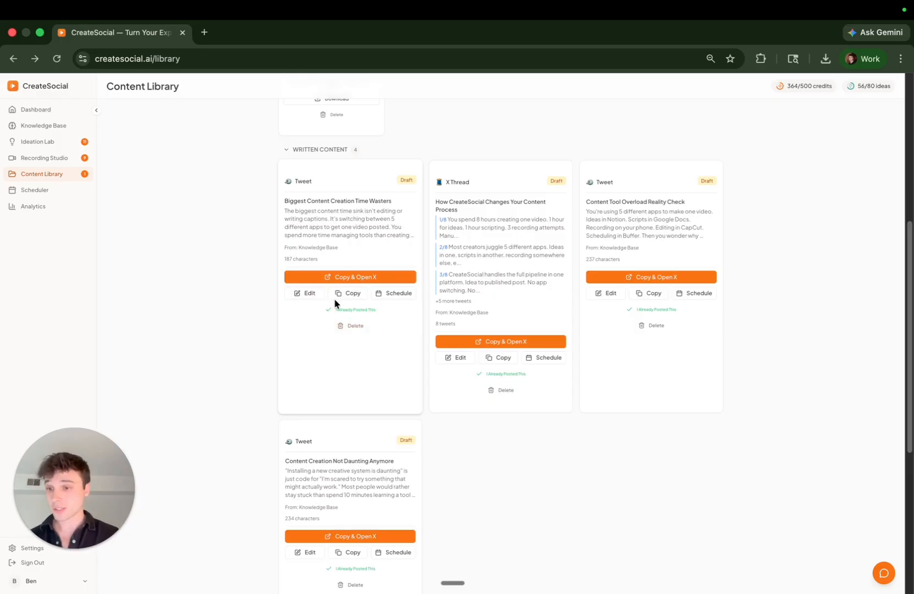
Start deleting the "editor example" video and cancel the deletion.
{"action": "scroll", "coordinate": [334, 304], "scroll_direction": "up", "scroll_amount": 5}
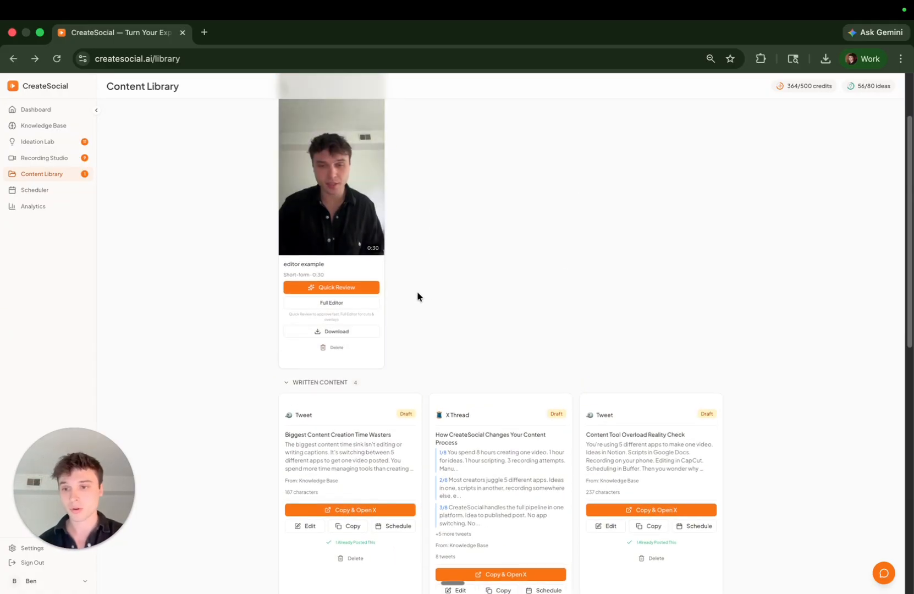
{"action": "left_click", "coordinate": [341, 358]}
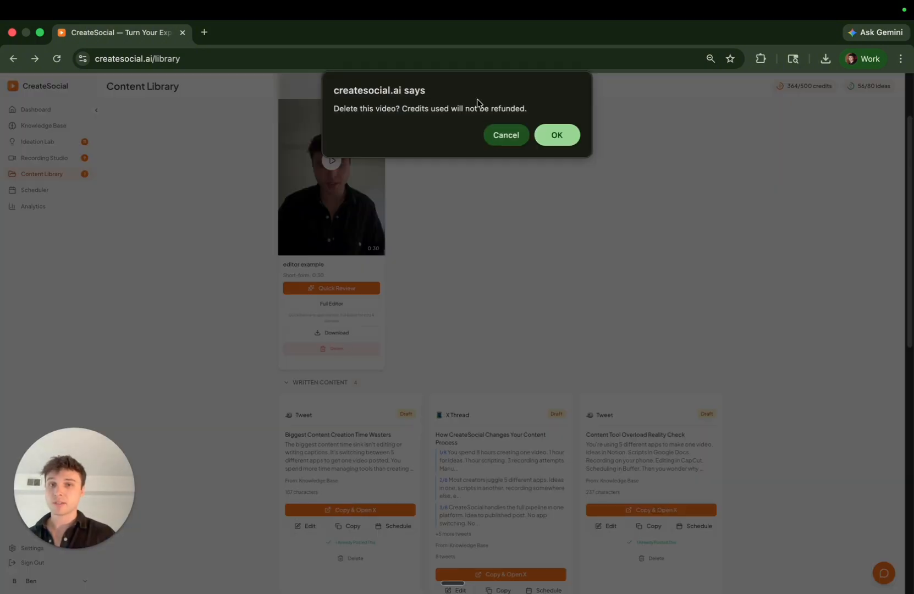
{"action": "left_click", "coordinate": [509, 136]}
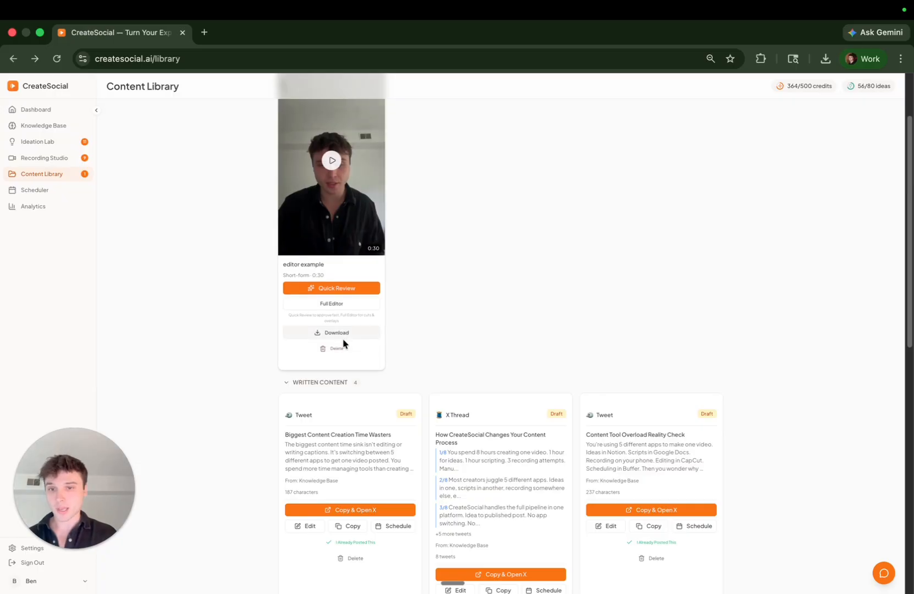
Examine the Ready for Review, Written Content and Posted sections of the Content Library.
{"action": "scroll", "coordinate": [438, 349], "scroll_direction": "down", "scroll_amount": 5}
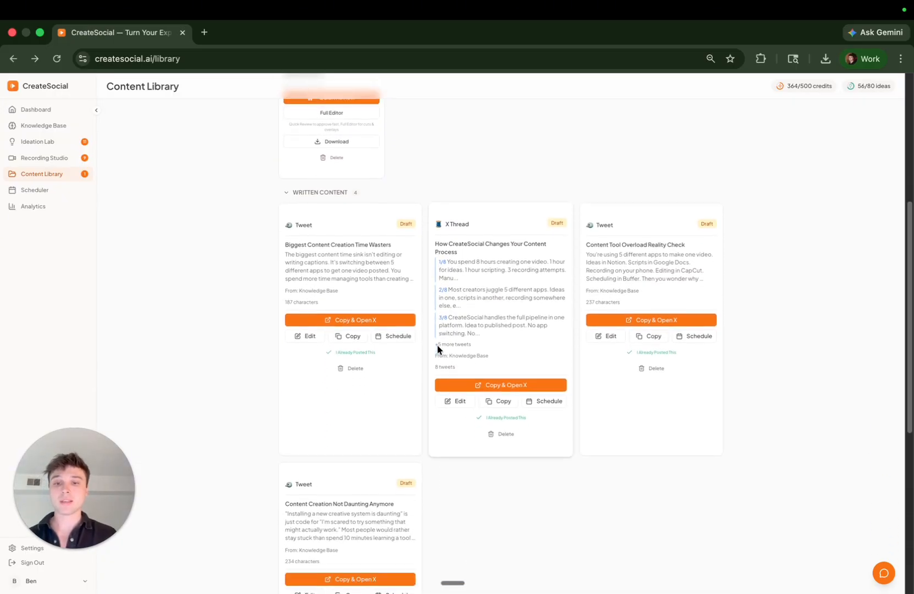
{"action": "scroll", "coordinate": [438, 265], "scroll_direction": "down", "scroll_amount": 2}
{"action": "scroll", "coordinate": [438, 263], "scroll_direction": "up", "scroll_amount": 8}
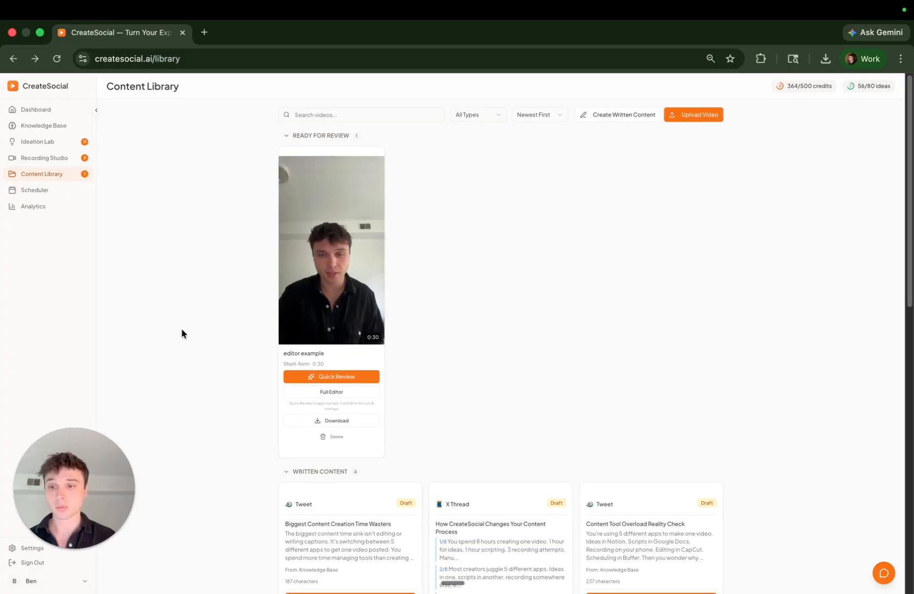
{"action": "scroll", "coordinate": [179, 345], "scroll_direction": "down", "scroll_amount": 1}
{"action": "scroll", "coordinate": [179, 345], "scroll_direction": "up", "scroll_amount": 1}
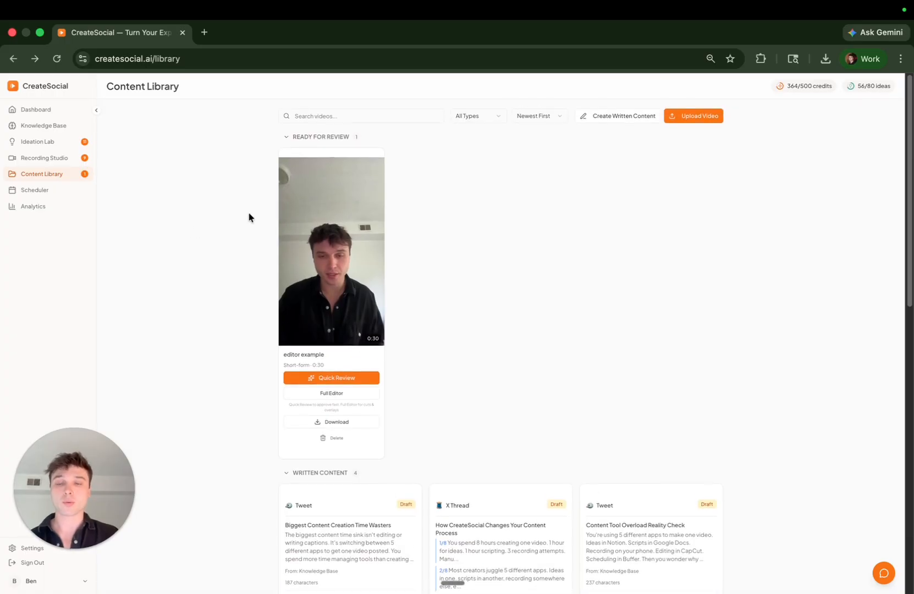
{"action": "scroll", "coordinate": [260, 473], "scroll_direction": "down", "scroll_amount": 3}
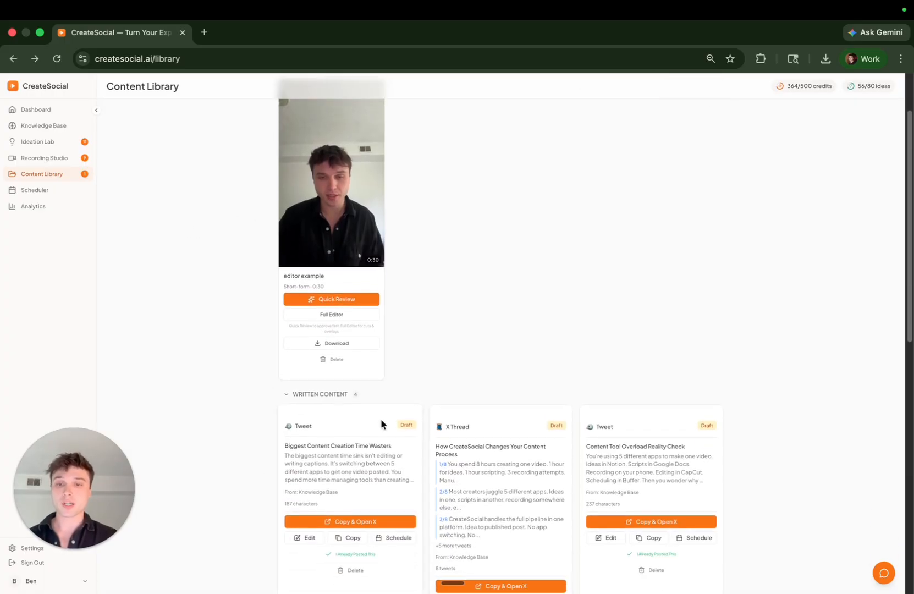
{"action": "scroll", "coordinate": [380, 421], "scroll_direction": "down", "scroll_amount": 2}
{"action": "scroll", "coordinate": [394, 356], "scroll_direction": "down", "scroll_amount": 3}
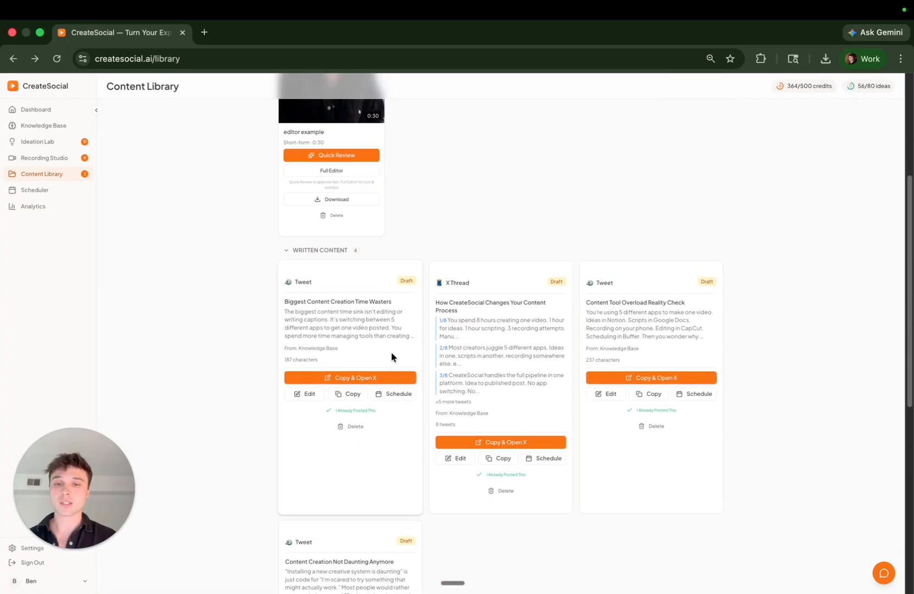
{"action": "scroll", "coordinate": [392, 357], "scroll_direction": "down", "scroll_amount": 2}
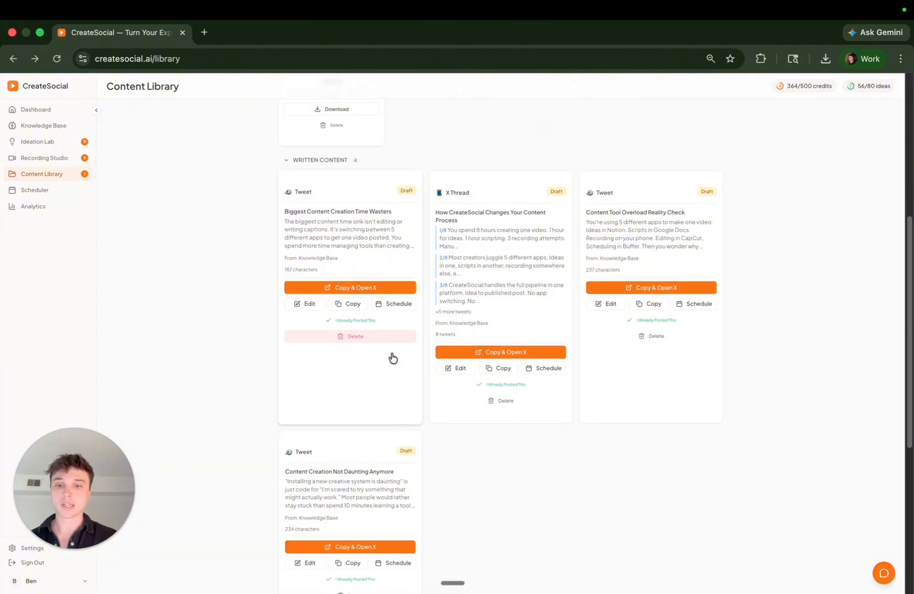
{"action": "scroll", "coordinate": [393, 356], "scroll_direction": "down", "scroll_amount": 6}
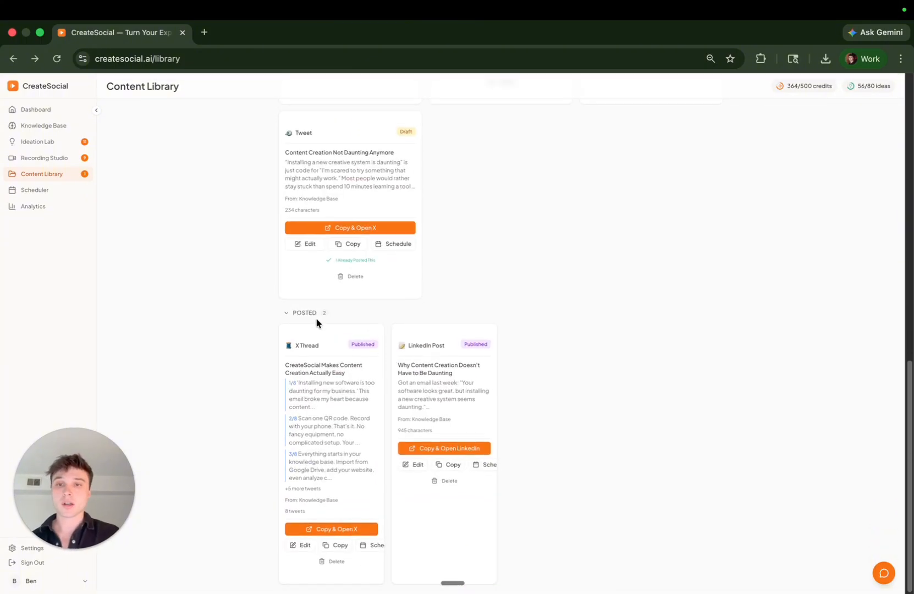
{"action": "scroll", "coordinate": [316, 318], "scroll_direction": "up", "scroll_amount": 2}
{"action": "scroll", "coordinate": [314, 316], "scroll_direction": "up", "scroll_amount": 6}
{"action": "scroll", "coordinate": [314, 318], "scroll_direction": "down", "scroll_amount": 2}
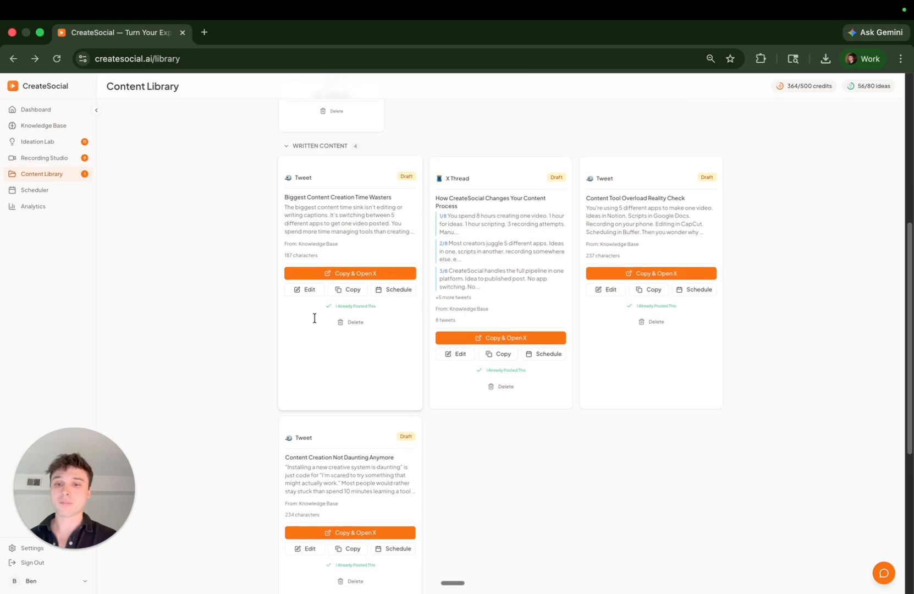
{"action": "scroll", "coordinate": [399, 437], "scroll_direction": "down", "scroll_amount": 1}
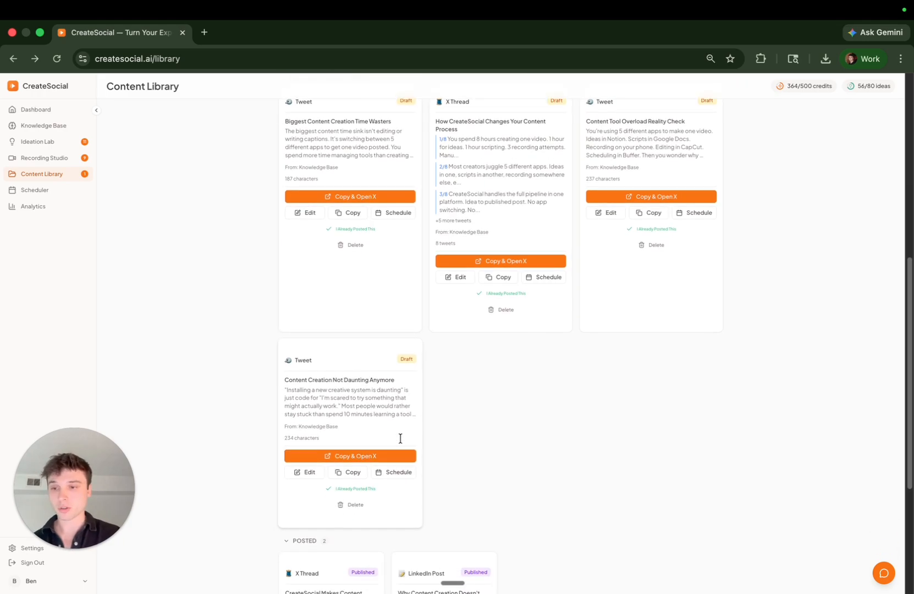
Preview the "editor example" video awaiting review and open its quick review.
{"action": "scroll", "coordinate": [496, 385], "scroll_direction": "up", "scroll_amount": 8}
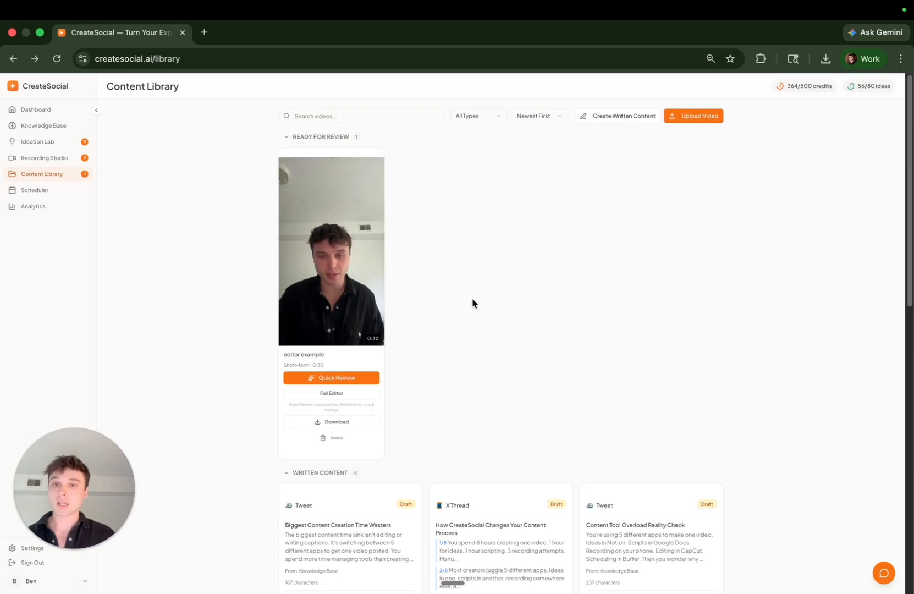
{"action": "mouse_move", "coordinate": [360, 302]}
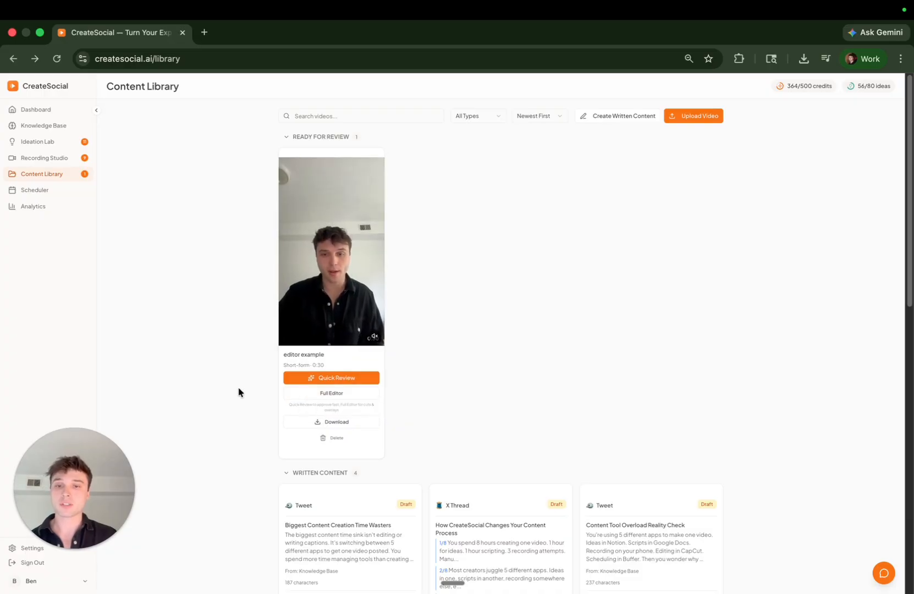
{"action": "left_click", "coordinate": [300, 383]}
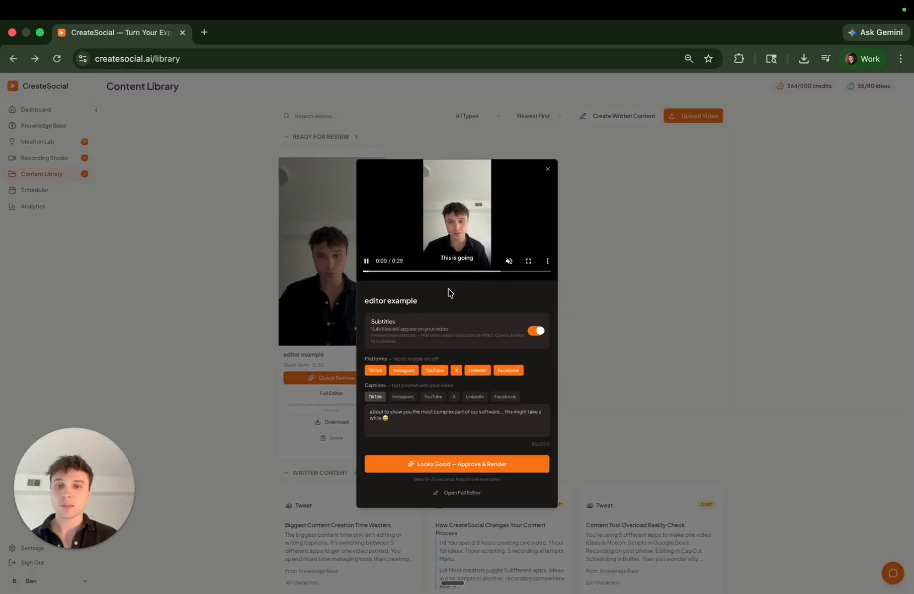
Turn off the subtitles in the quick review and switch the TikTok platform off and back on, with the preview paused.
{"action": "left_click", "coordinate": [366, 260]}
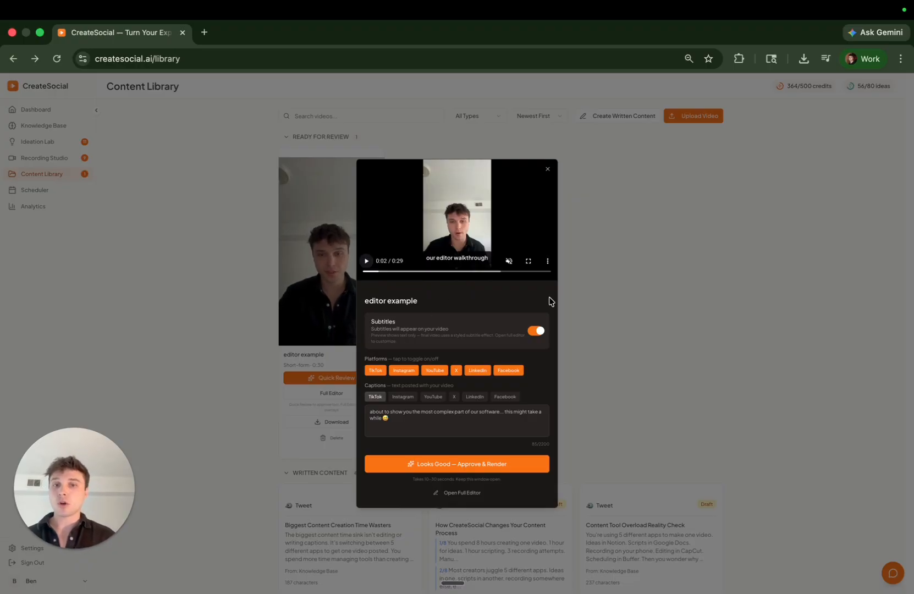
{"action": "left_click", "coordinate": [537, 331]}
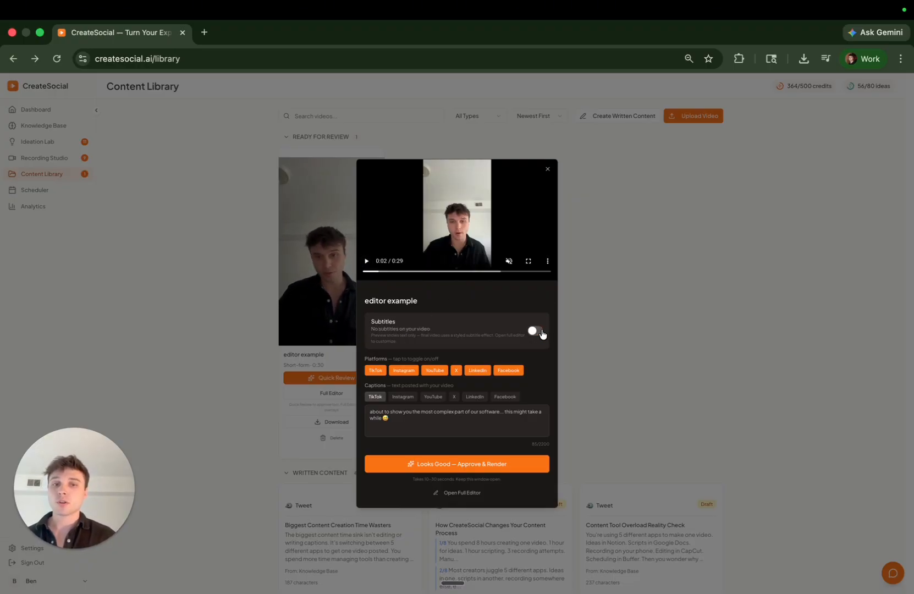
{"action": "left_click", "coordinate": [384, 374]}
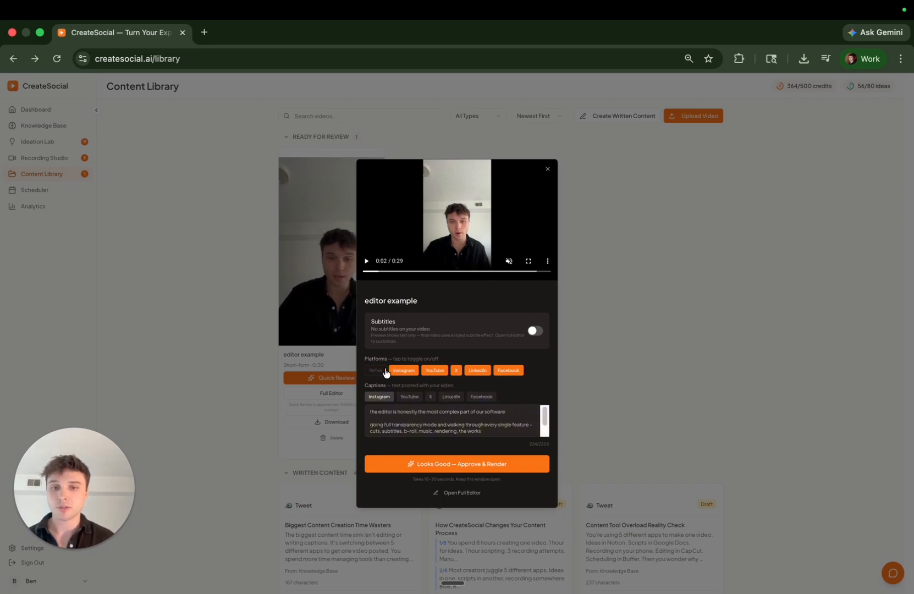
{"action": "left_click", "coordinate": [384, 373]}
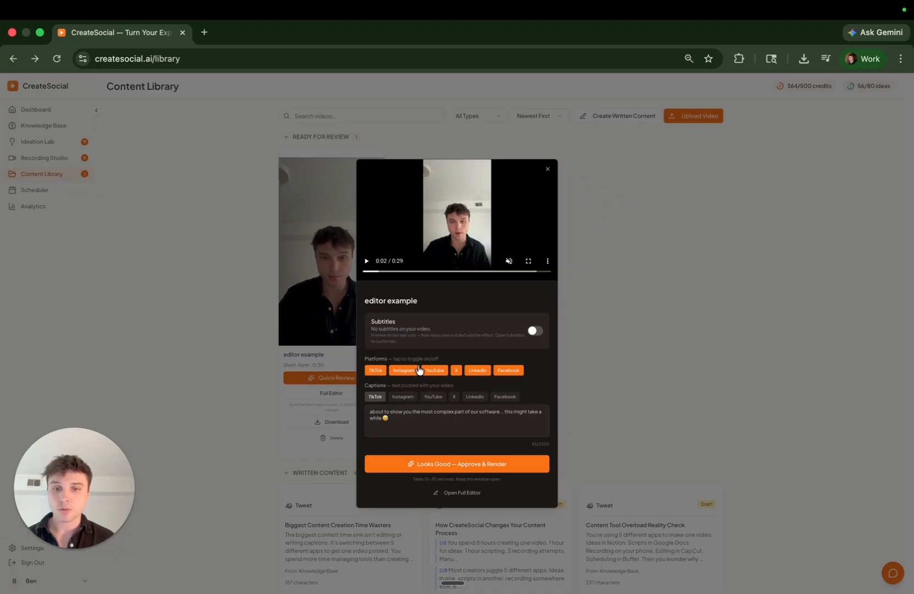
Review the Instagram, YouTube and LinkedIn captions and close the quick review without approving the video.
{"action": "left_click", "coordinate": [402, 397]}
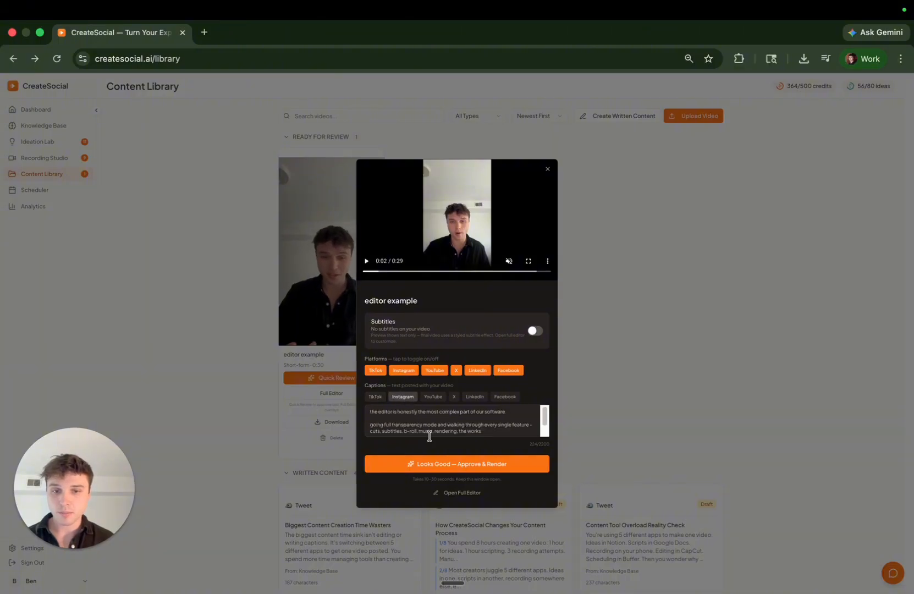
{"action": "scroll", "coordinate": [443, 422], "scroll_direction": "down", "scroll_amount": 2}
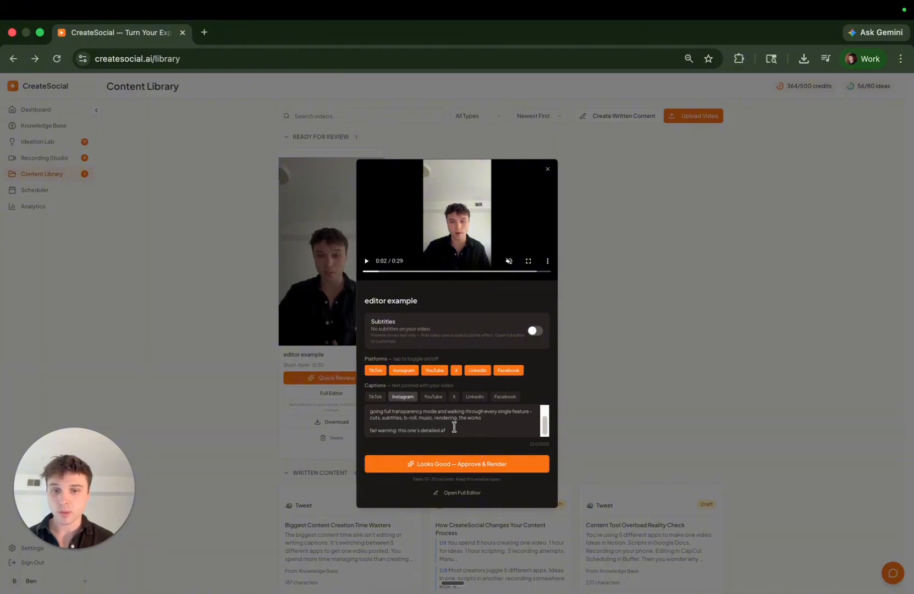
{"action": "scroll", "coordinate": [419, 422], "scroll_direction": "up", "scroll_amount": 2}
{"action": "left_click", "coordinate": [433, 397]}
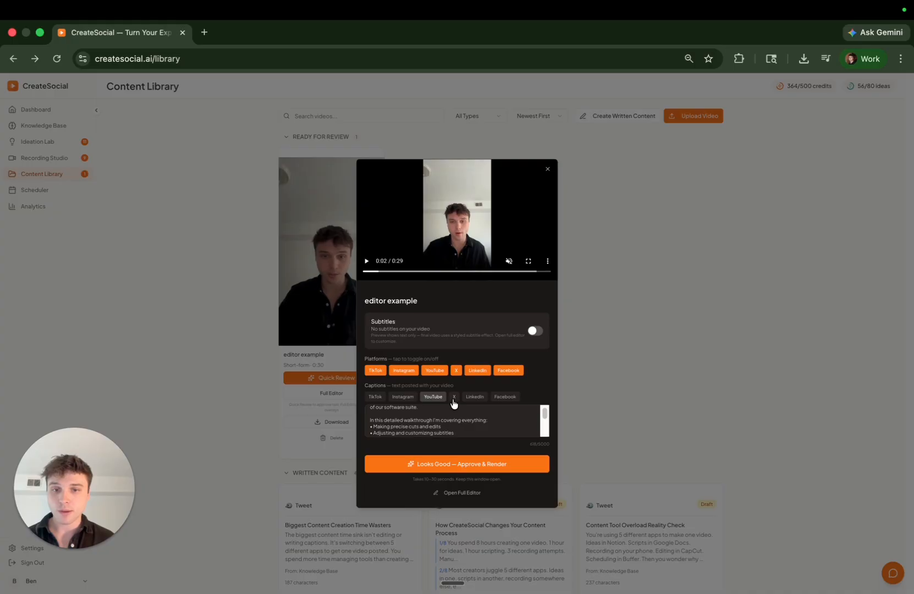
{"action": "scroll", "coordinate": [436, 422], "scroll_direction": "down", "scroll_amount": 1}
{"action": "scroll", "coordinate": [435, 423], "scroll_direction": "up", "scroll_amount": 1}
{"action": "left_click", "coordinate": [473, 397]}
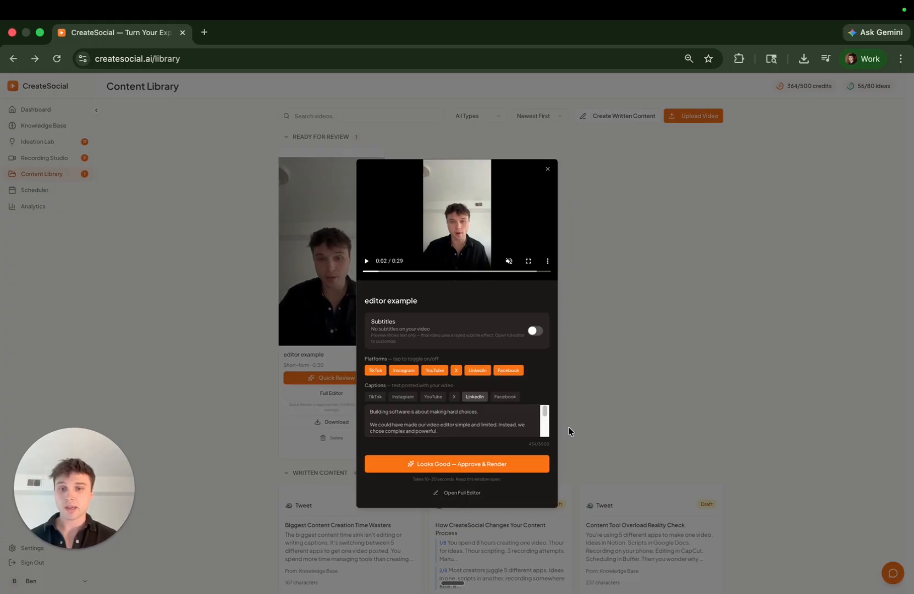
{"action": "left_click", "coordinate": [695, 365]}
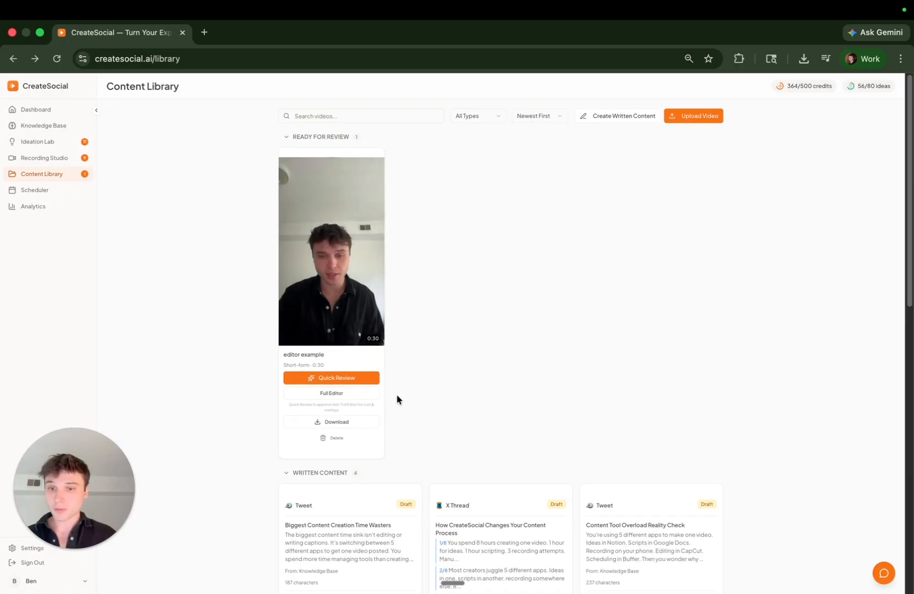
Open the "editor example" video in the full editor and preview it by scrubbing the timeline and playing from the start.
{"action": "left_click", "coordinate": [362, 396]}
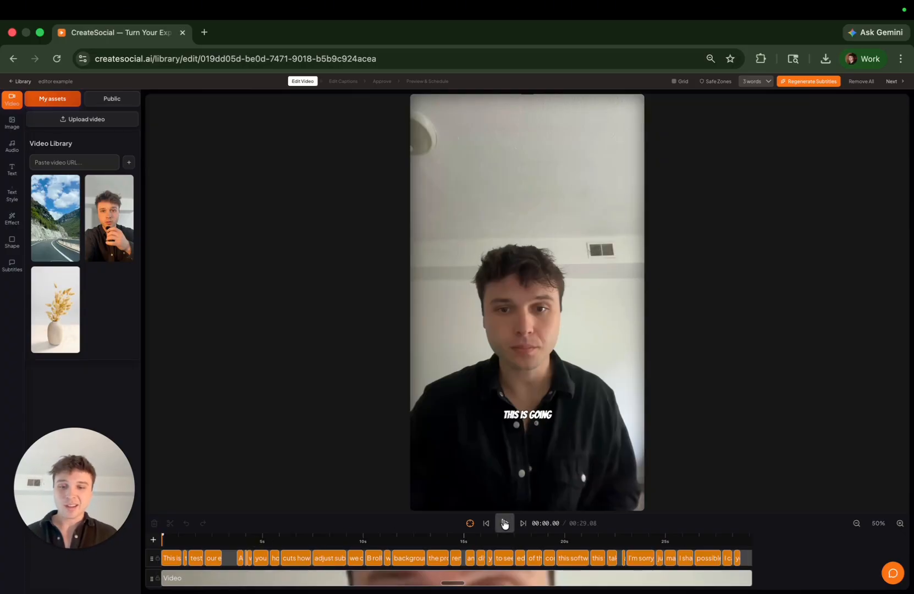
{"action": "left_click", "coordinate": [446, 539]}
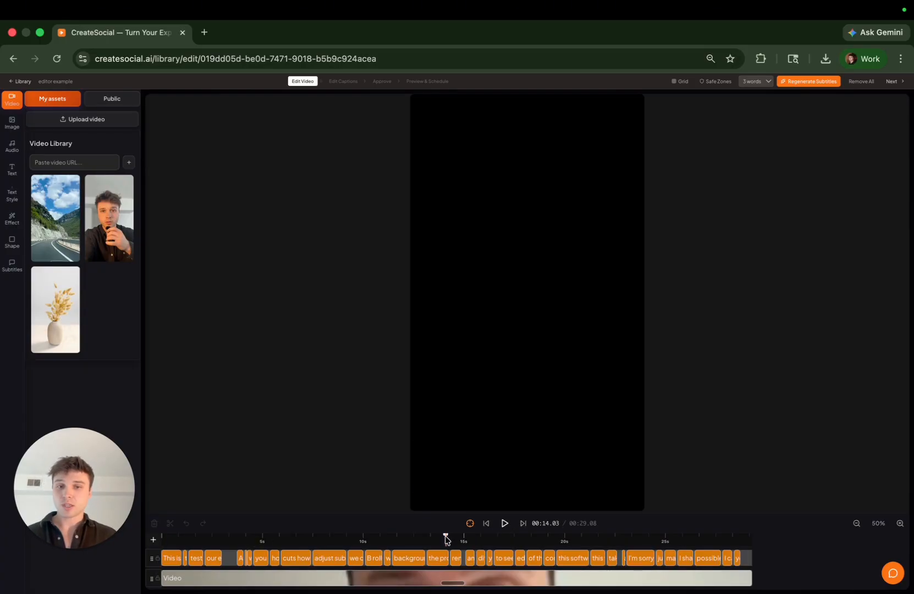
{"action": "left_click", "coordinate": [163, 540]}
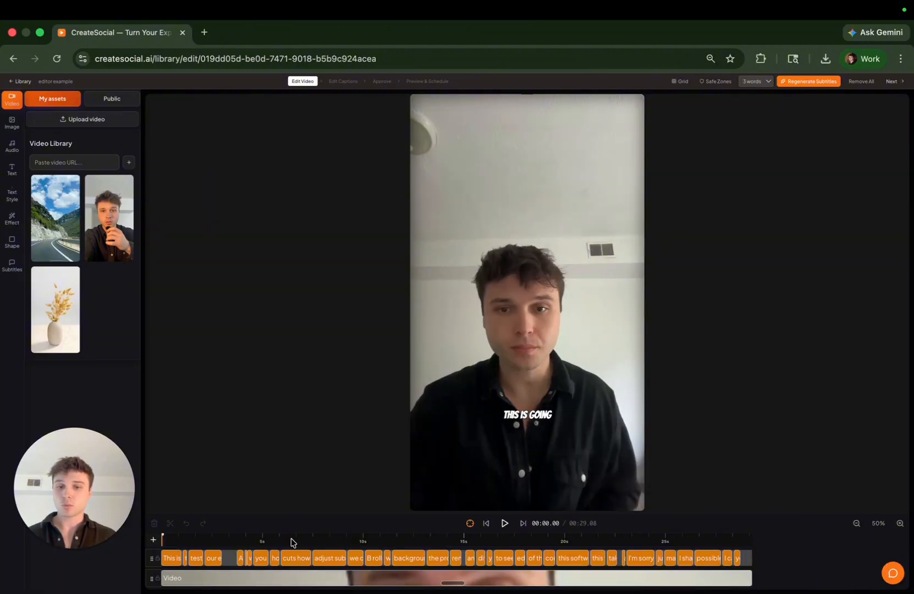
{"action": "left_click", "coordinate": [505, 523]}
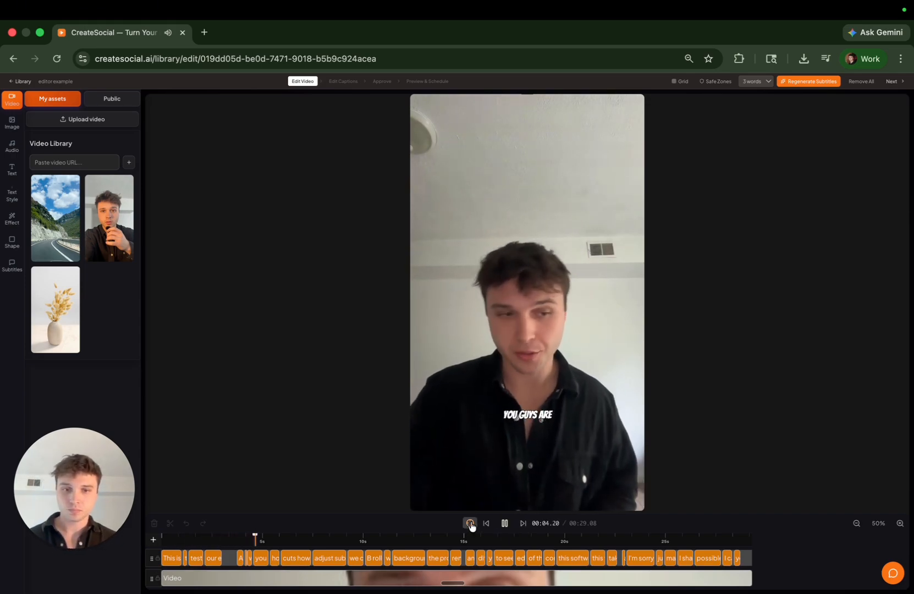
{"action": "left_click", "coordinate": [505, 523]}
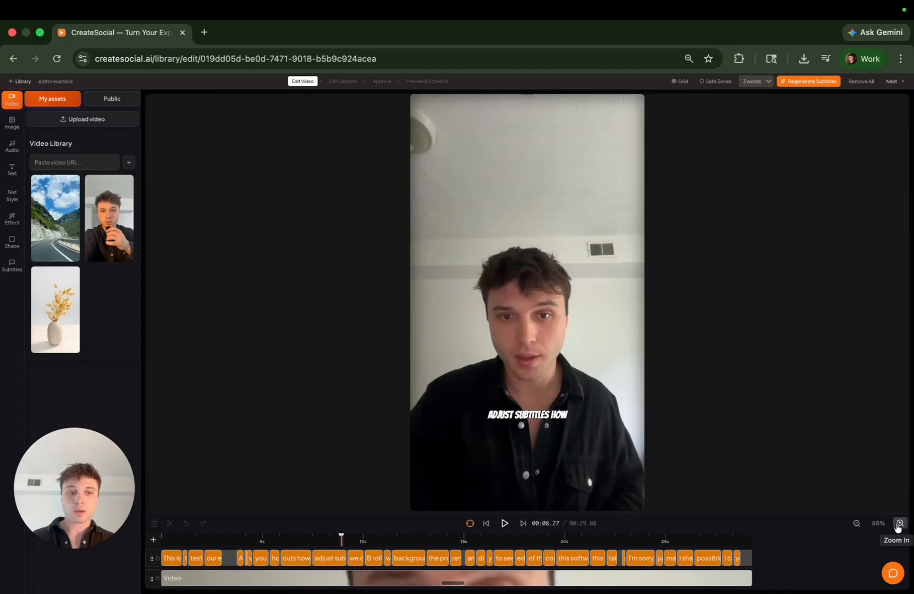
Zoom the timeline in to 160% and place the playhead at about 6 seconds, within the "cuts how we" subtitle.
{"action": "left_click", "coordinate": [898, 525]}
{"action": "left_click", "coordinate": [898, 525]}
{"action": "left_click", "coordinate": [898, 525]}
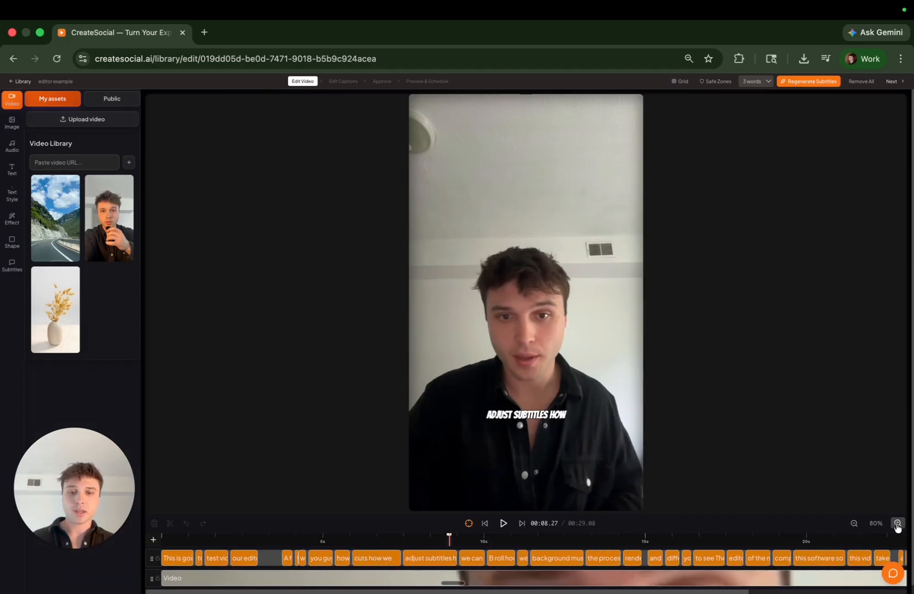
{"action": "left_click", "coordinate": [897, 525]}
{"action": "left_click", "coordinate": [897, 525]}
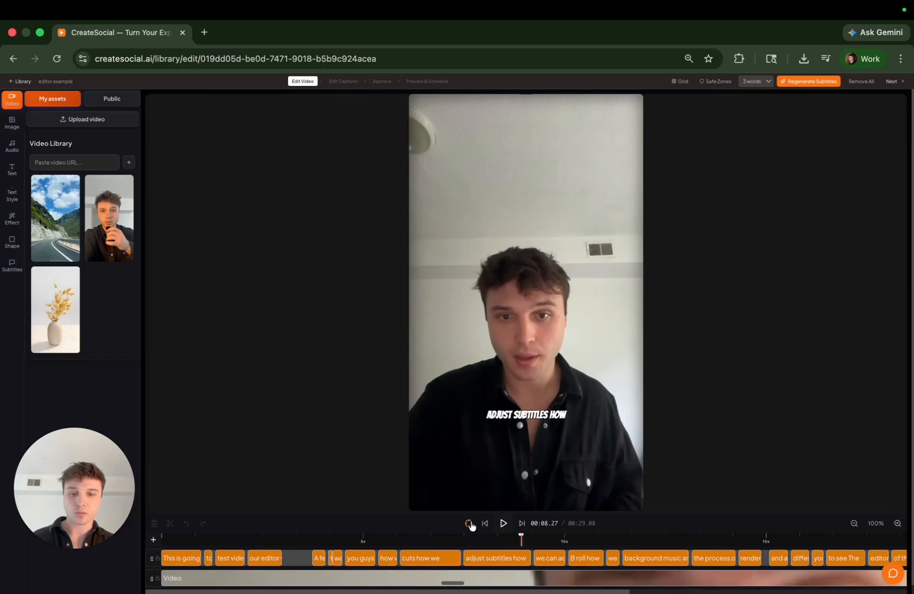
{"action": "left_click", "coordinate": [898, 525]}
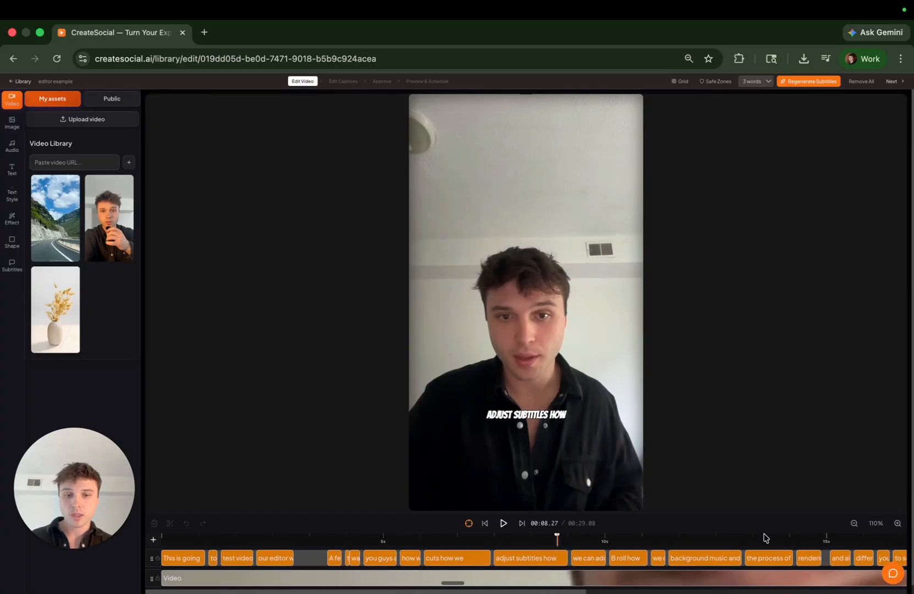
{"action": "left_click", "coordinate": [898, 524]}
{"action": "left_click", "coordinate": [898, 524]}
{"action": "left_click", "coordinate": [898, 524]}
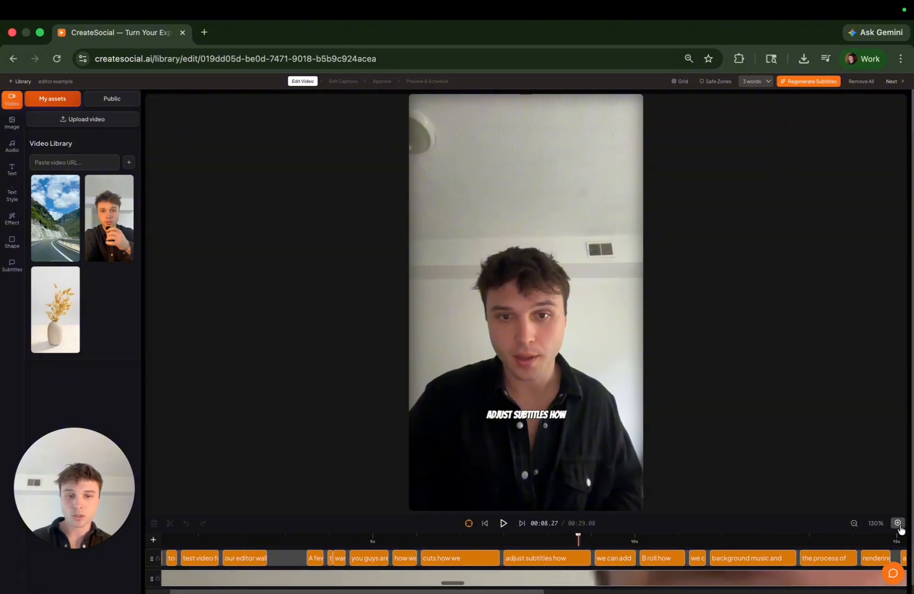
{"action": "left_click", "coordinate": [897, 524]}
{"action": "left_click", "coordinate": [898, 524]}
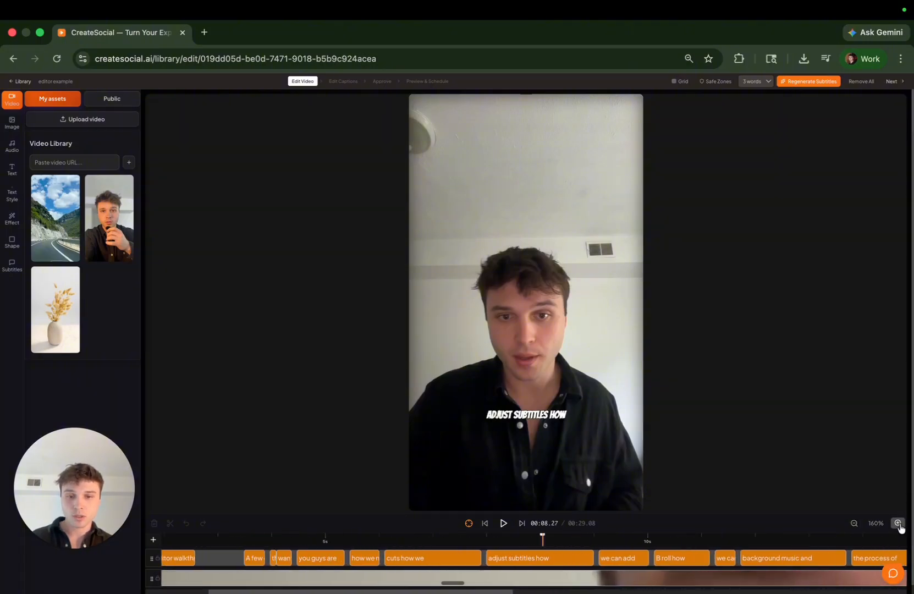
{"action": "left_click", "coordinate": [438, 537]}
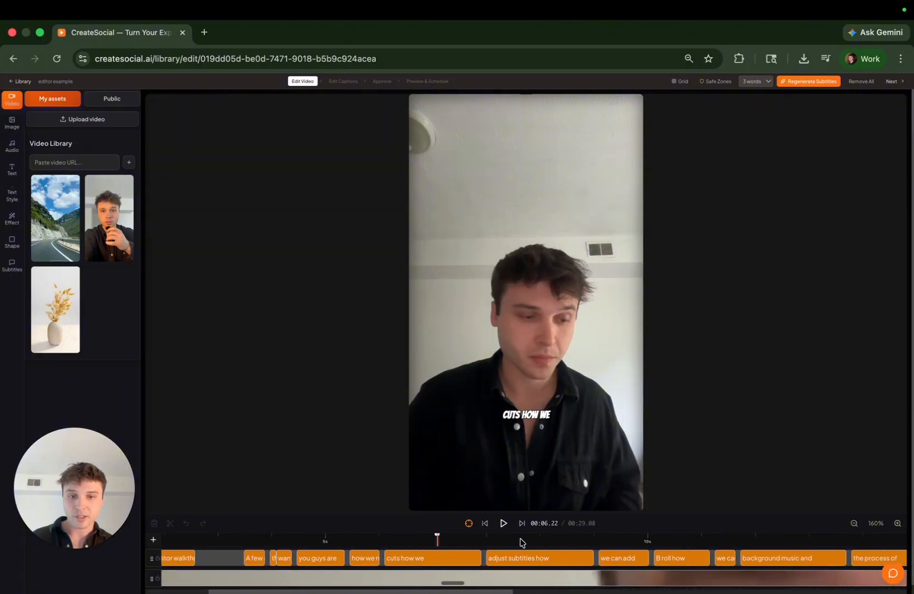
Zoom the timeline out to 10%.
{"action": "left_click", "coordinate": [851, 524]}
{"action": "left_click", "coordinate": [852, 524]}
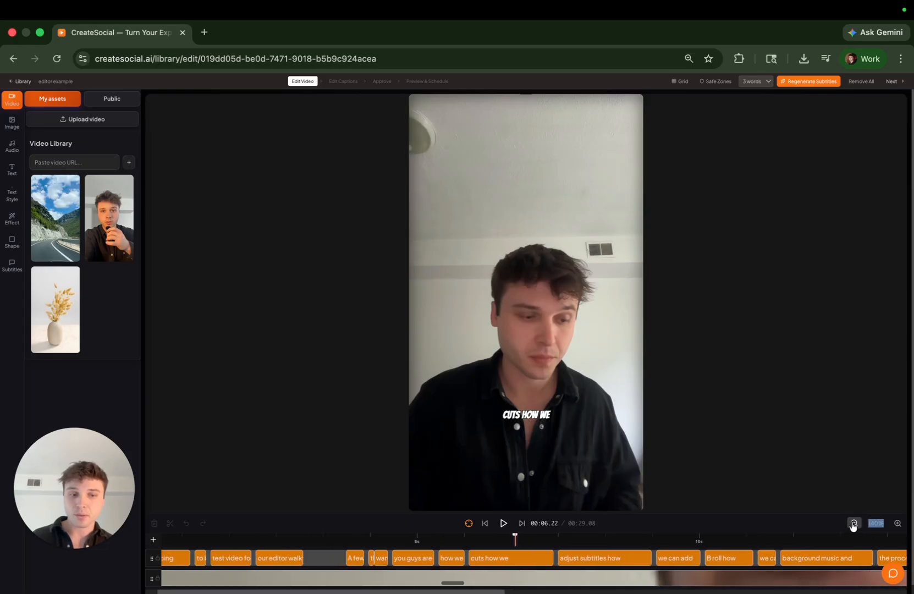
{"action": "left_click", "coordinate": [854, 524]}
{"action": "left_click", "coordinate": [854, 524]}
{"action": "left_click", "coordinate": [853, 524]}
{"action": "left_click", "coordinate": [853, 524]}
{"action": "left_click", "coordinate": [853, 524]}
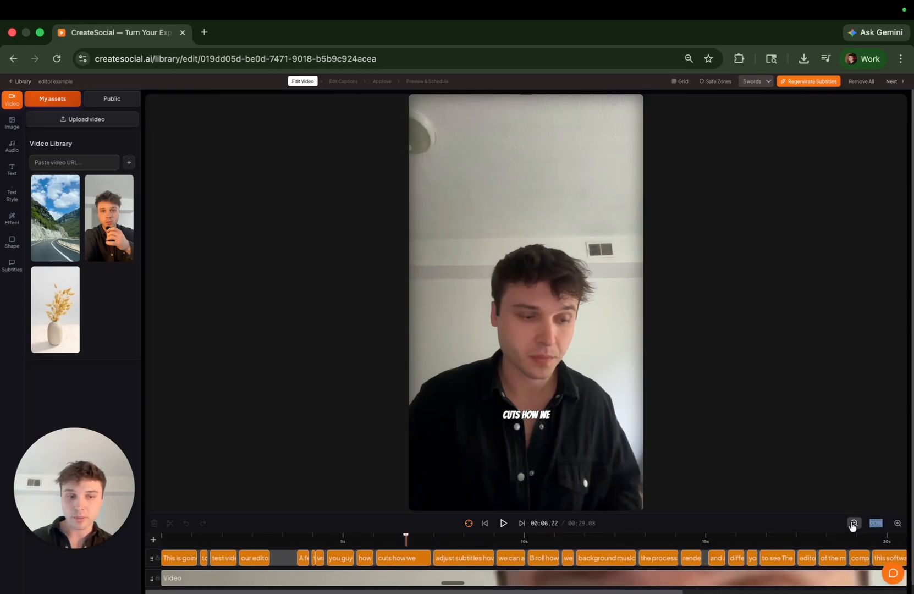
{"action": "left_click", "coordinate": [853, 524]}
{"action": "left_click", "coordinate": [853, 524]}
{"action": "left_click", "coordinate": [853, 524]}
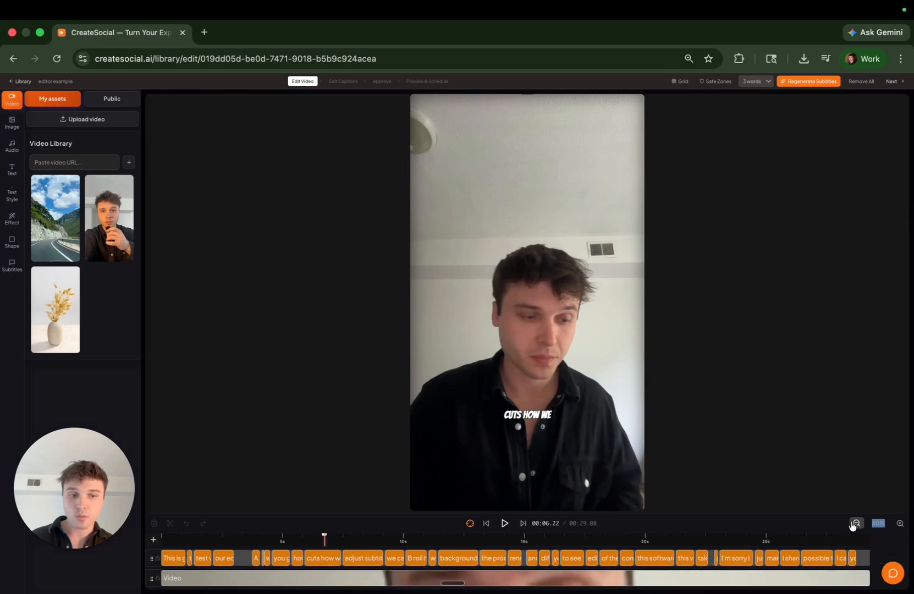
{"action": "left_click", "coordinate": [853, 524]}
{"action": "left_click", "coordinate": [853, 524]}
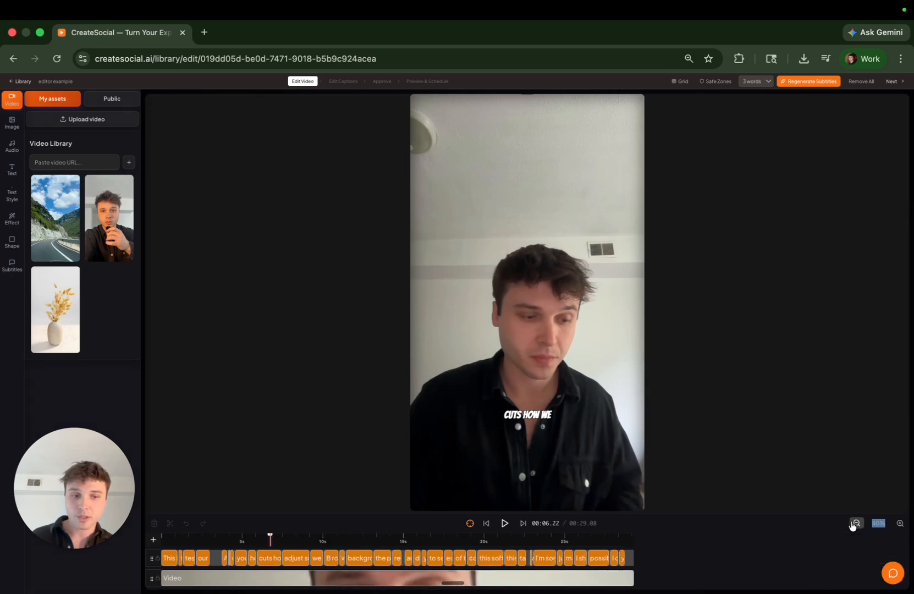
{"action": "left_click", "coordinate": [853, 524]}
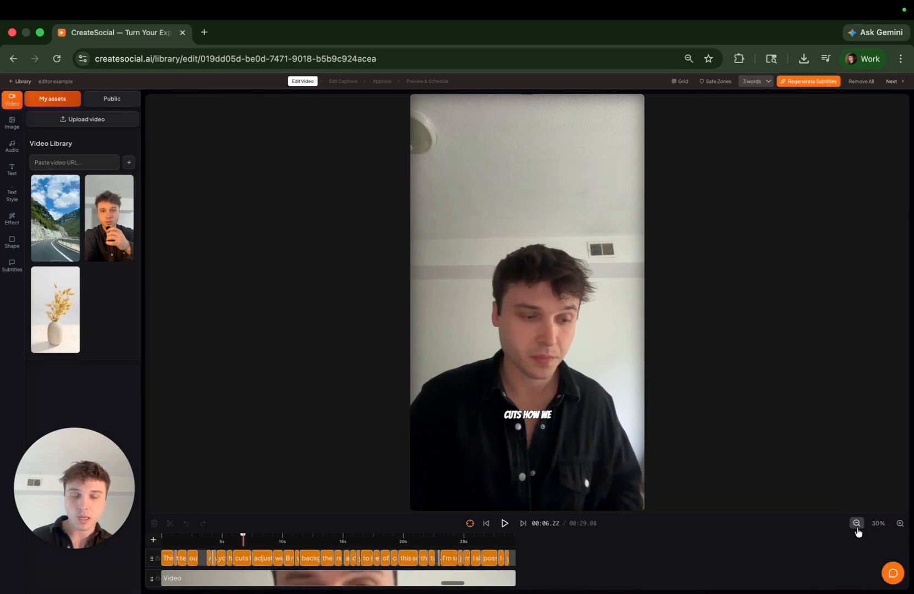
{"action": "left_click", "coordinate": [856, 524]}
{"action": "left_click", "coordinate": [857, 525]}
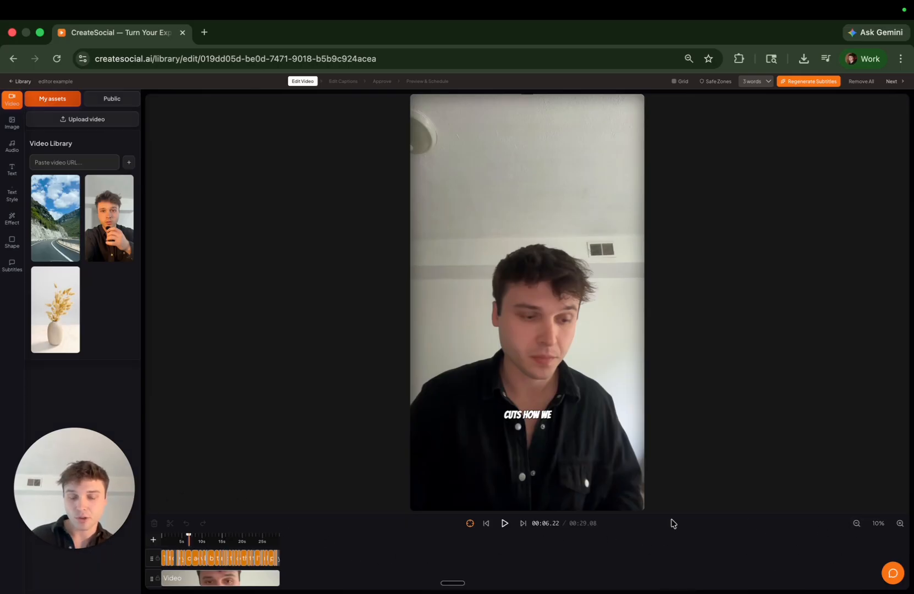
Zoom the timeline back in to 70%.
{"action": "left_click", "coordinate": [900, 524]}
{"action": "left_click", "coordinate": [900, 524]}
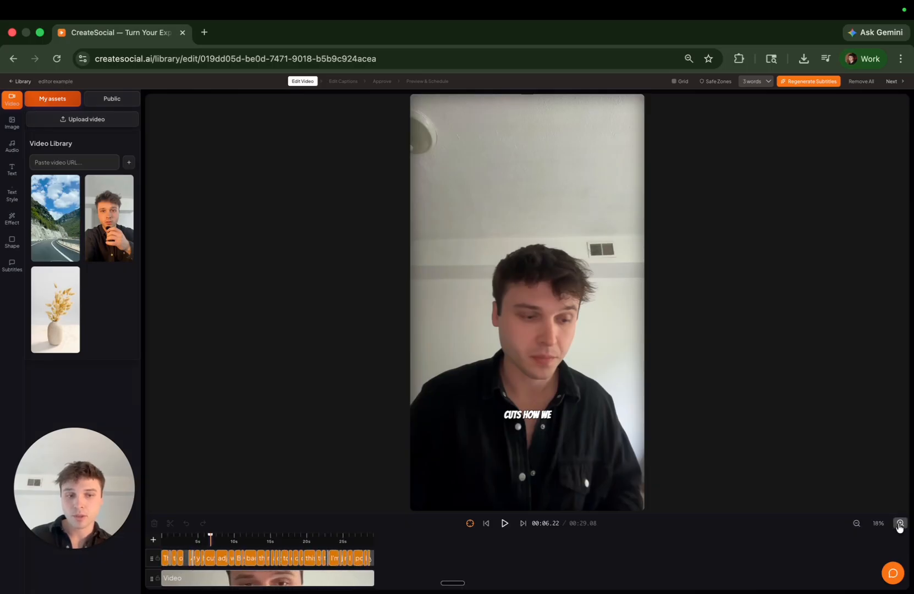
{"action": "left_click", "coordinate": [899, 524]}
{"action": "left_click", "coordinate": [899, 524]}
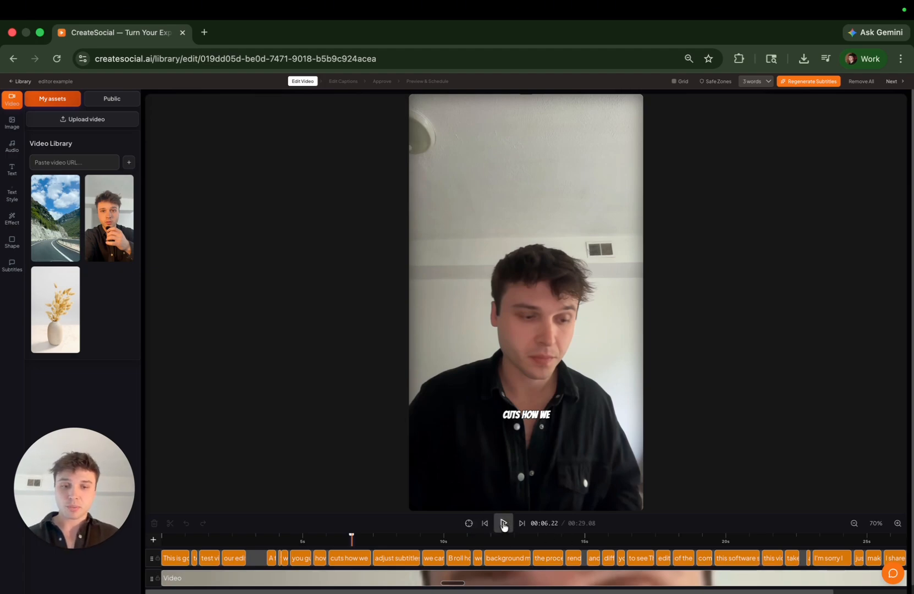
Play short stretches of the video from the current playhead position and leave it paused.
{"action": "left_click", "coordinate": [503, 524]}
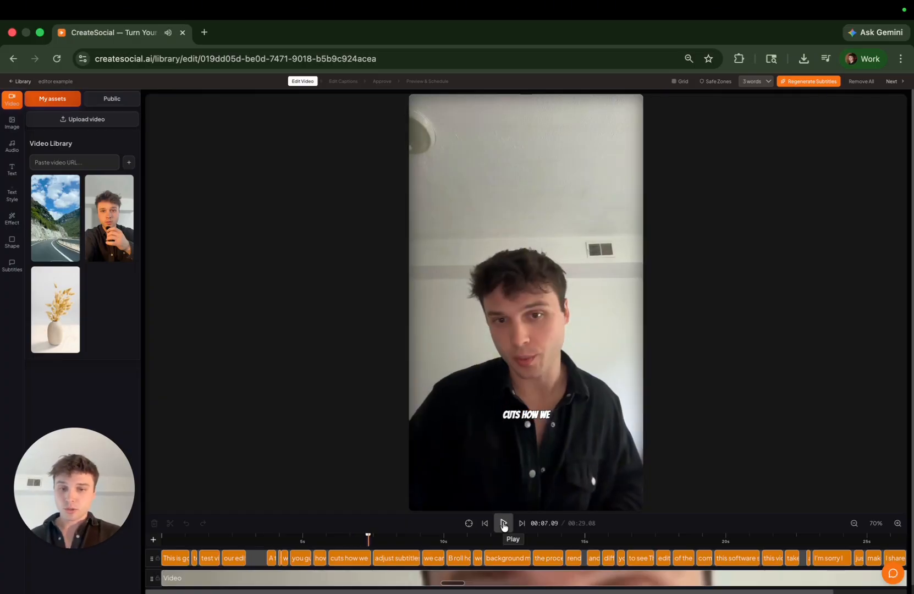
{"action": "left_click", "coordinate": [503, 526]}
{"action": "left_click", "coordinate": [504, 526]}
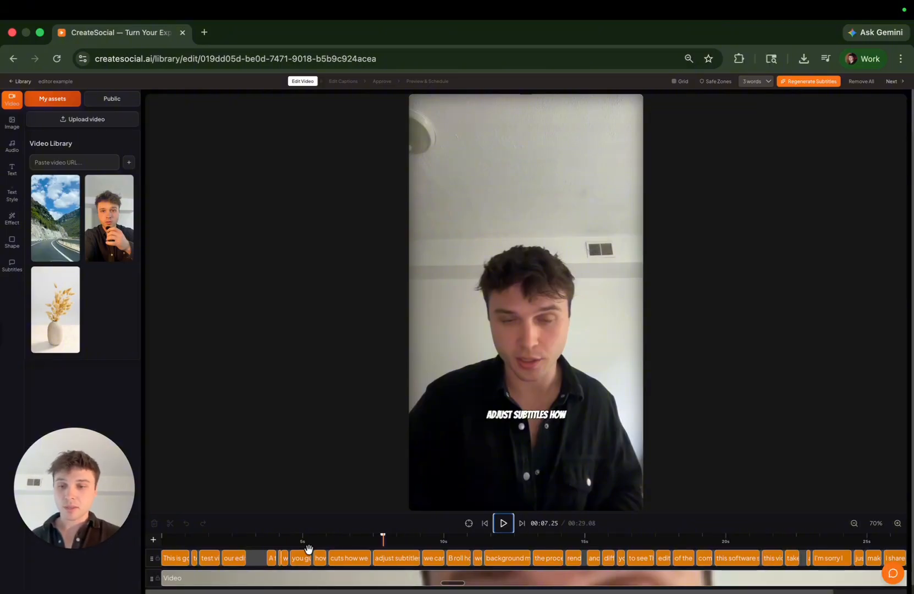
Return the playhead to the start and inspect the settings of the video clip and the first subtitle, "This is going".
{"action": "left_click", "coordinate": [163, 542]}
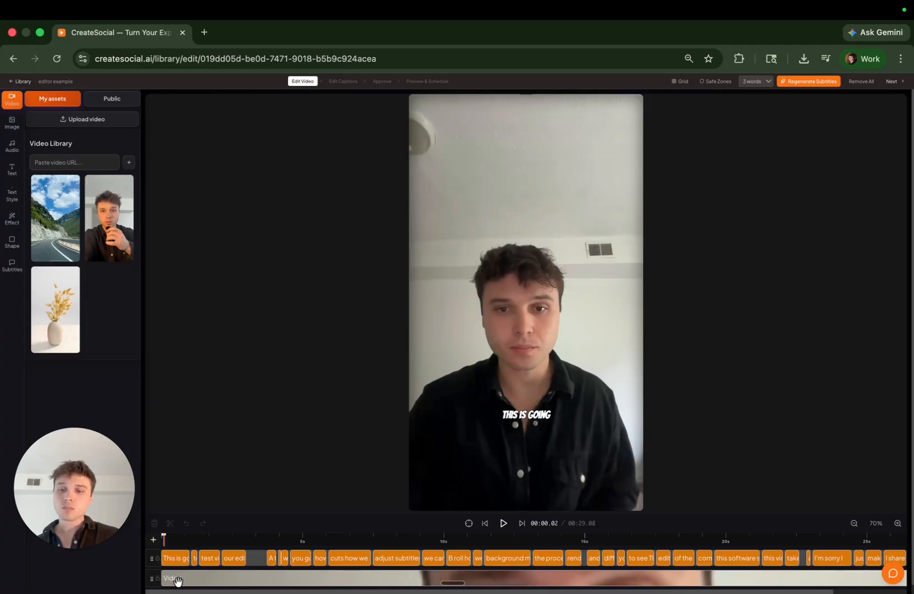
{"action": "left_click", "coordinate": [168, 578]}
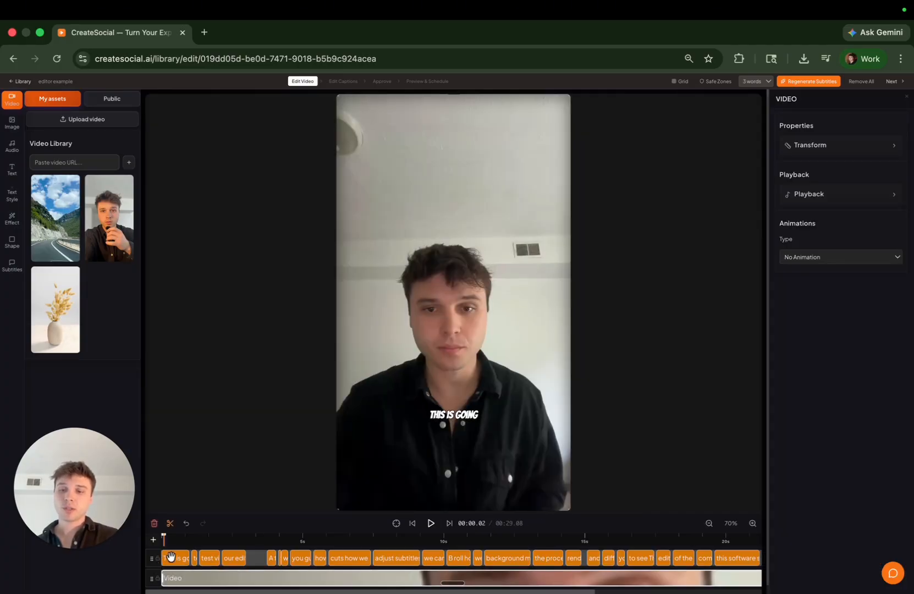
{"action": "left_click", "coordinate": [171, 557]}
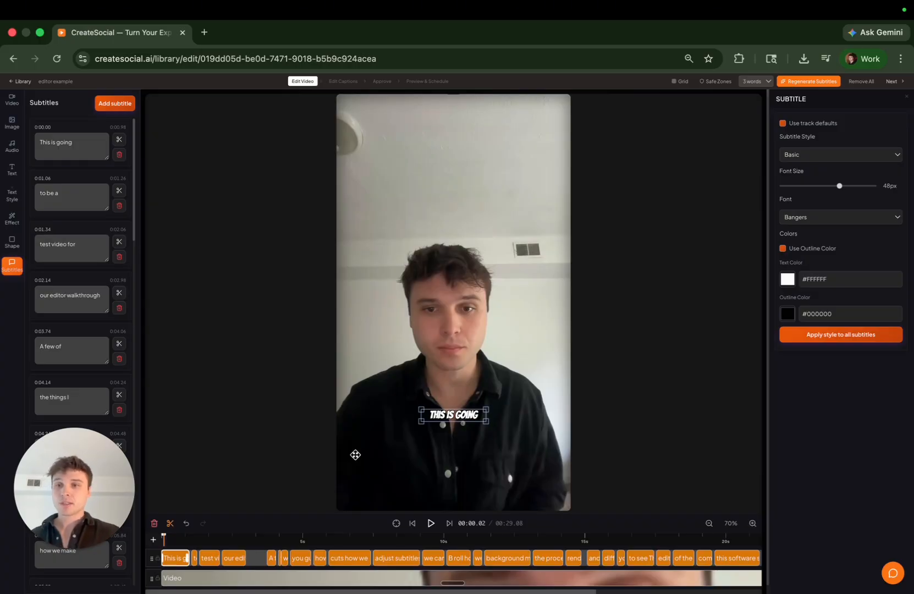
Open the video library and show its public stock videos.
{"action": "left_click", "coordinate": [12, 104]}
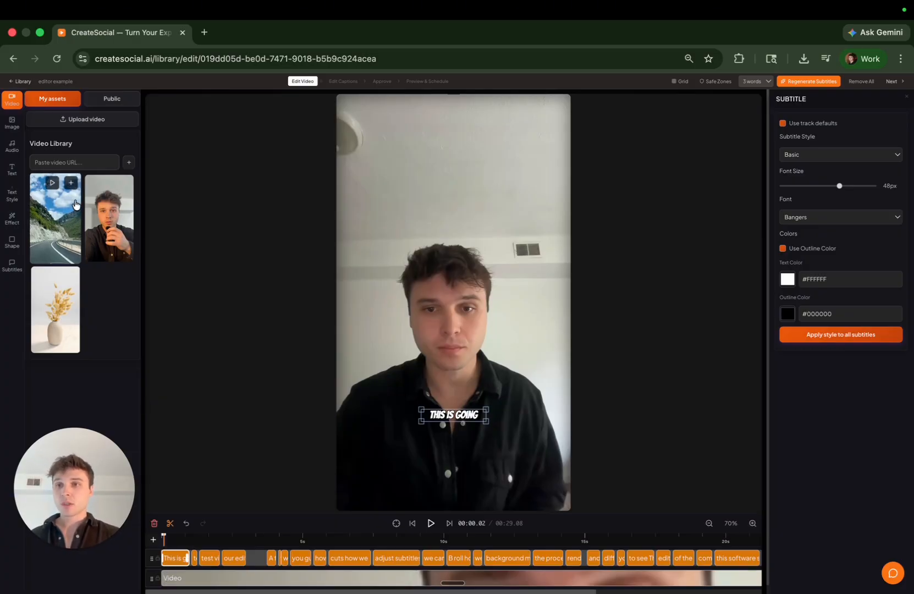
{"action": "left_click", "coordinate": [111, 100]}
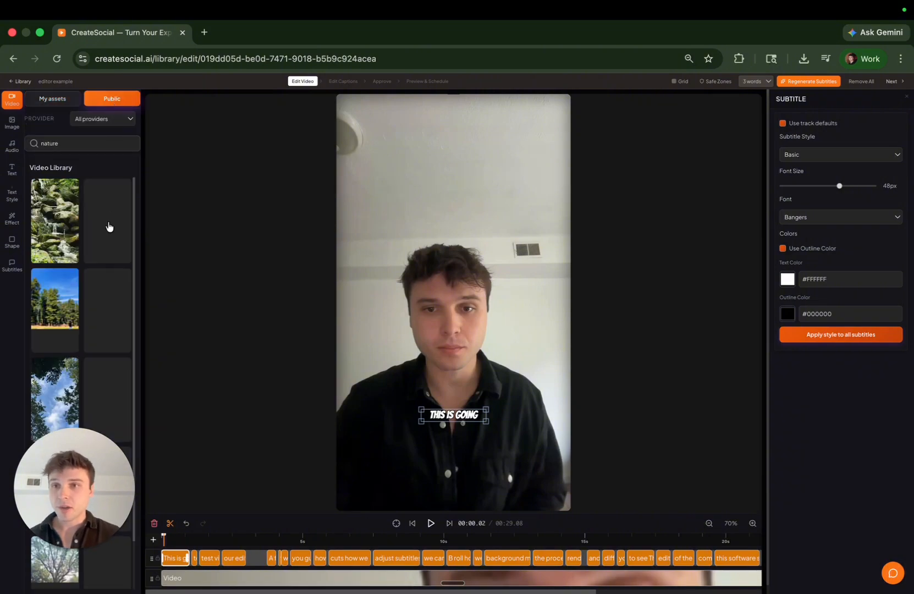
Scrub the playhead through the opening part of the video and park it at 00:08.26.
{"action": "mouse_move", "coordinate": [61, 205]}
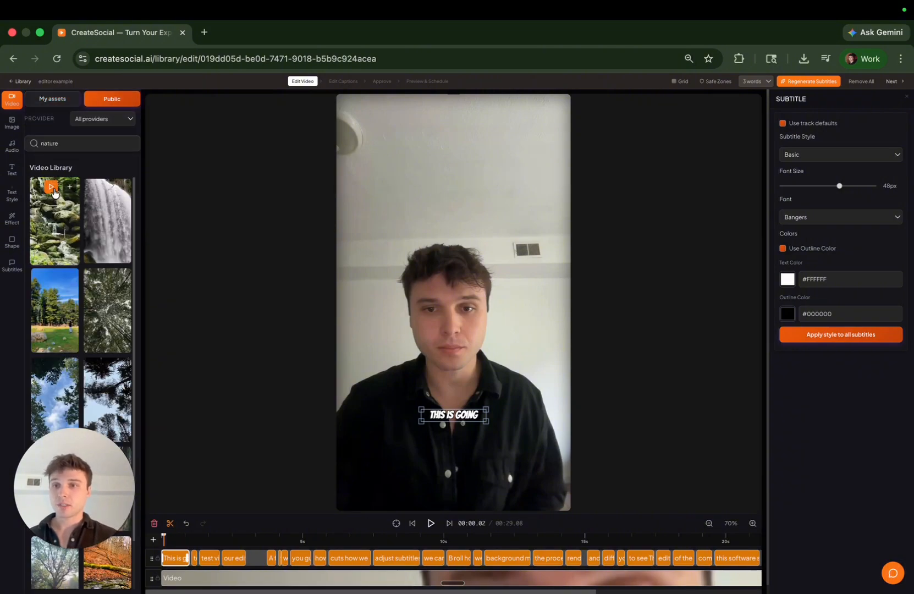
{"action": "left_click", "coordinate": [191, 541]}
{"action": "left_click", "coordinate": [164, 542]}
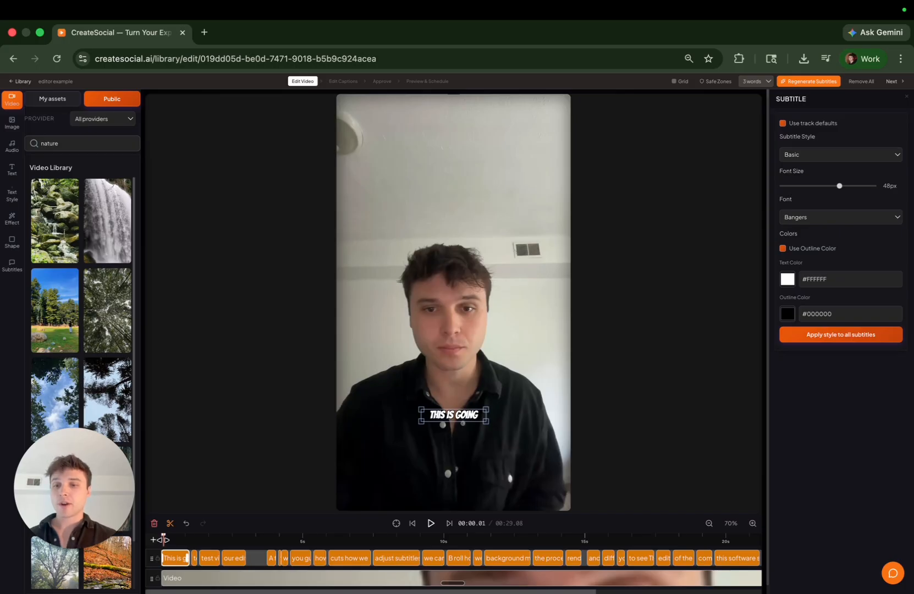
{"action": "left_click_drag", "start_coordinate": [163, 539], "coordinate": [242, 541]}
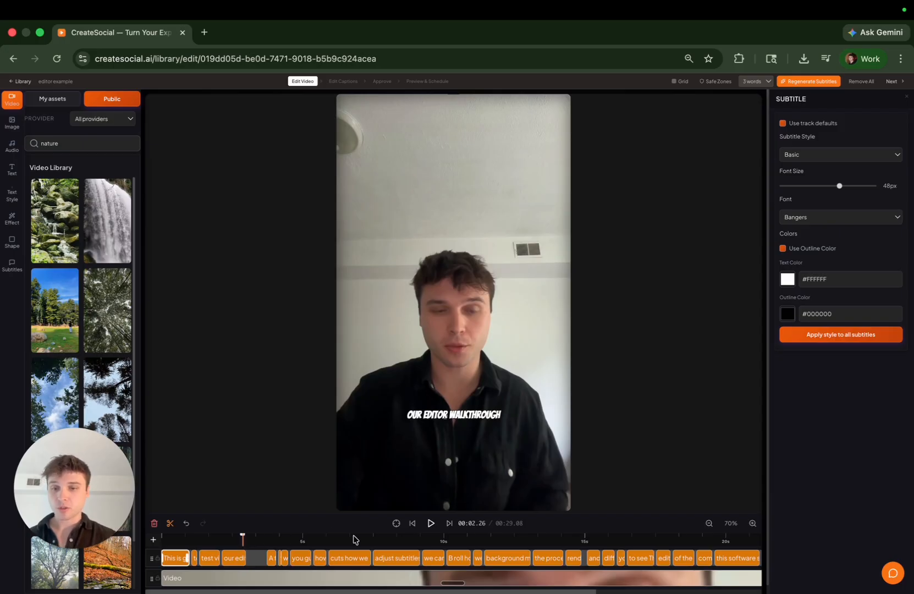
{"action": "left_click", "coordinate": [412, 544]}
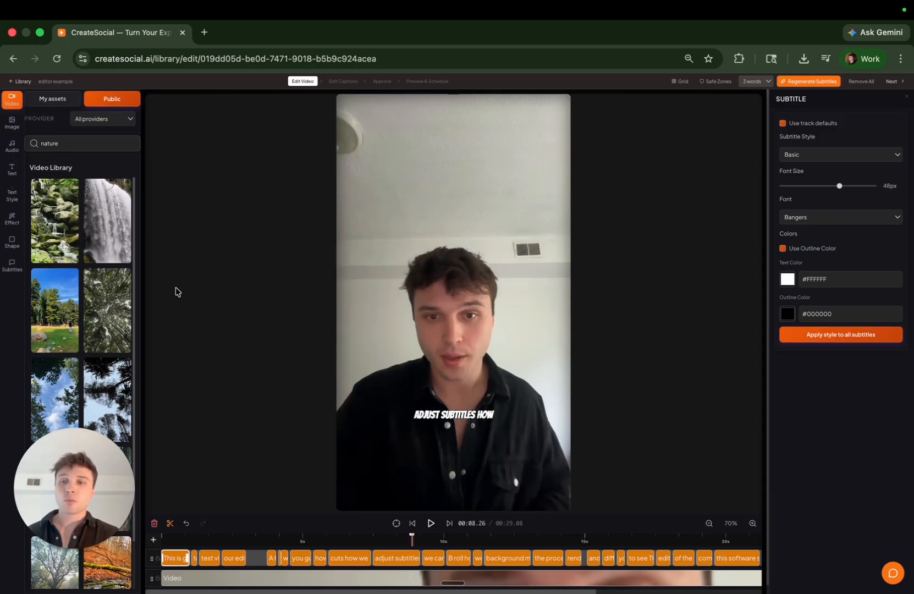
{"action": "mouse_move", "coordinate": [55, 234]}
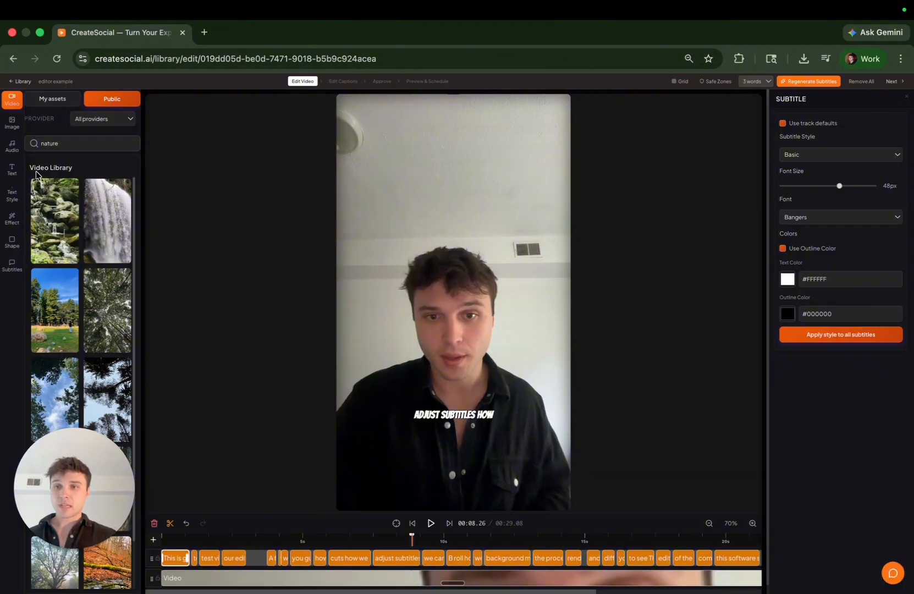
Add a default "Sample" text element to the video and move its clip to the start of the timeline.
{"action": "left_click", "coordinate": [12, 170]}
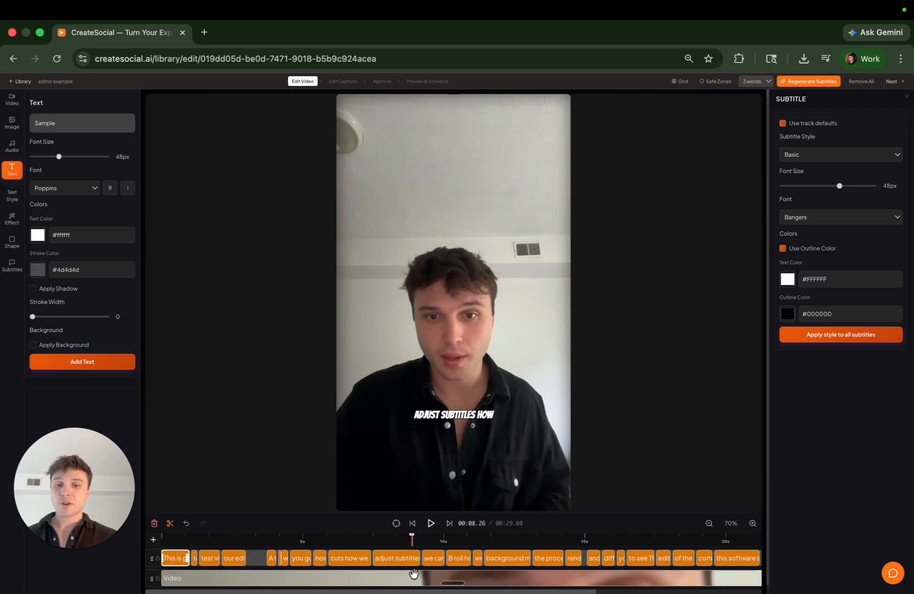
{"action": "left_click", "coordinate": [82, 361]}
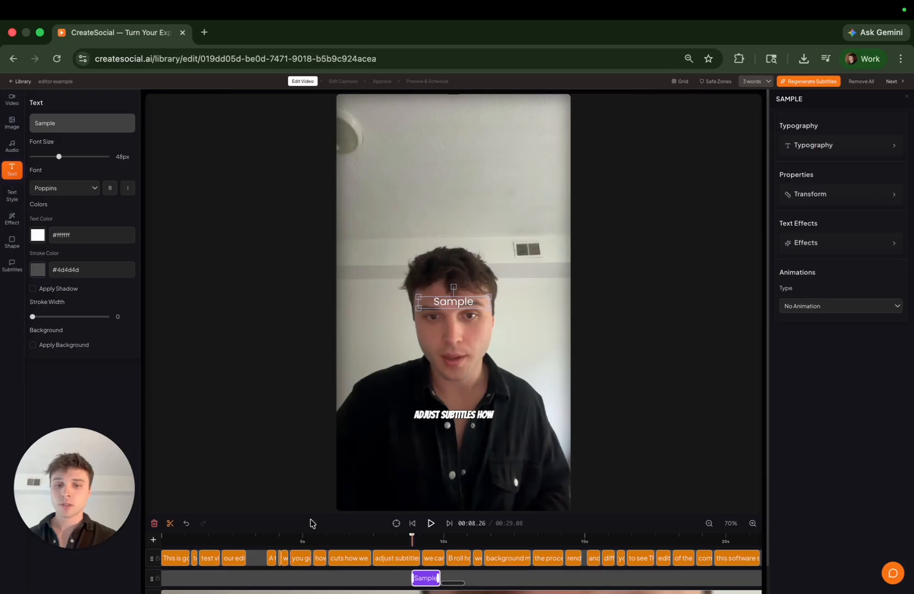
{"action": "scroll", "coordinate": [416, 537], "scroll_direction": "down", "scroll_amount": 1}
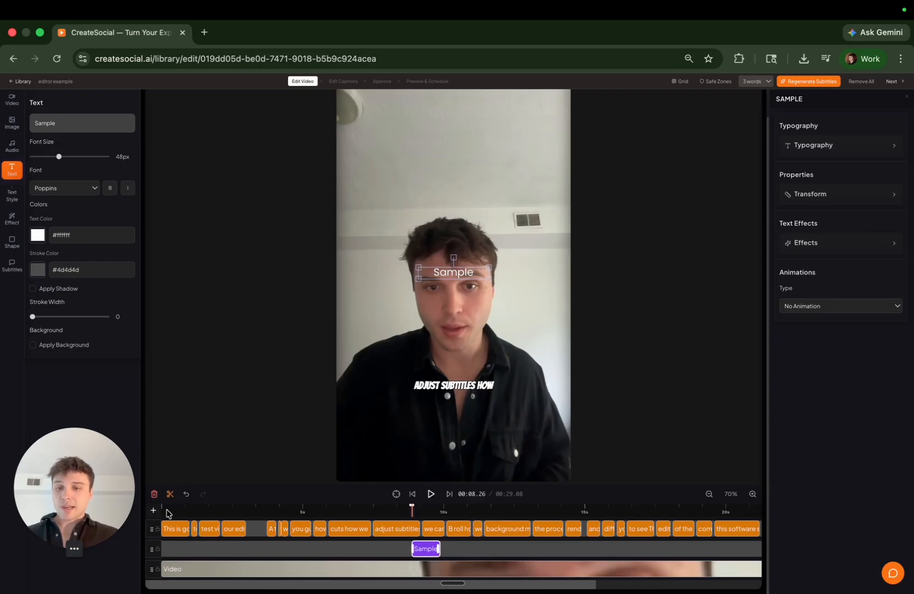
{"action": "left_click", "coordinate": [166, 511]}
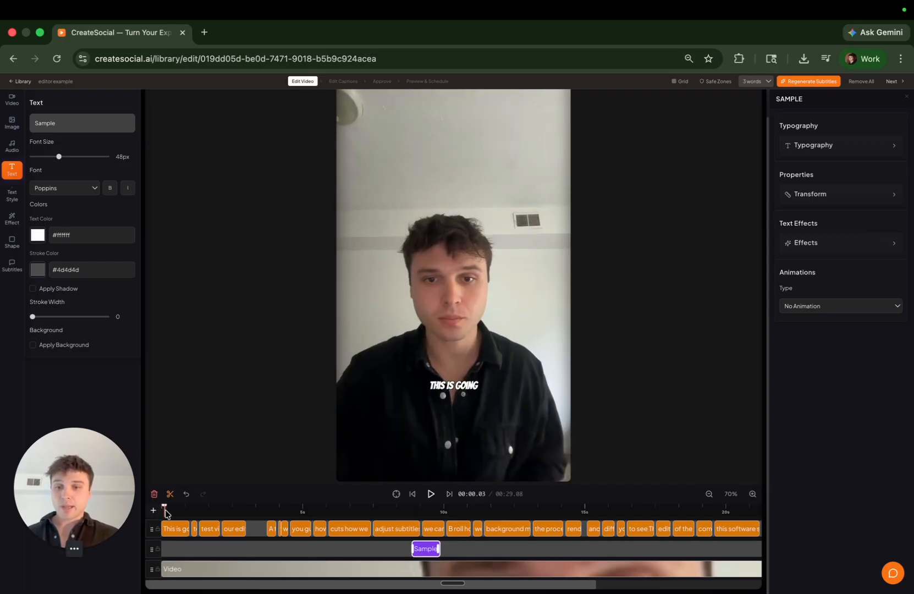
{"action": "mouse_move", "coordinate": [164, 510]}
{"action": "left_mouse_down"}
{"action": "mouse_move", "coordinate": [582, 509]}
{"action": "mouse_move", "coordinate": [165, 510]}
{"action": "left_mouse_up"}
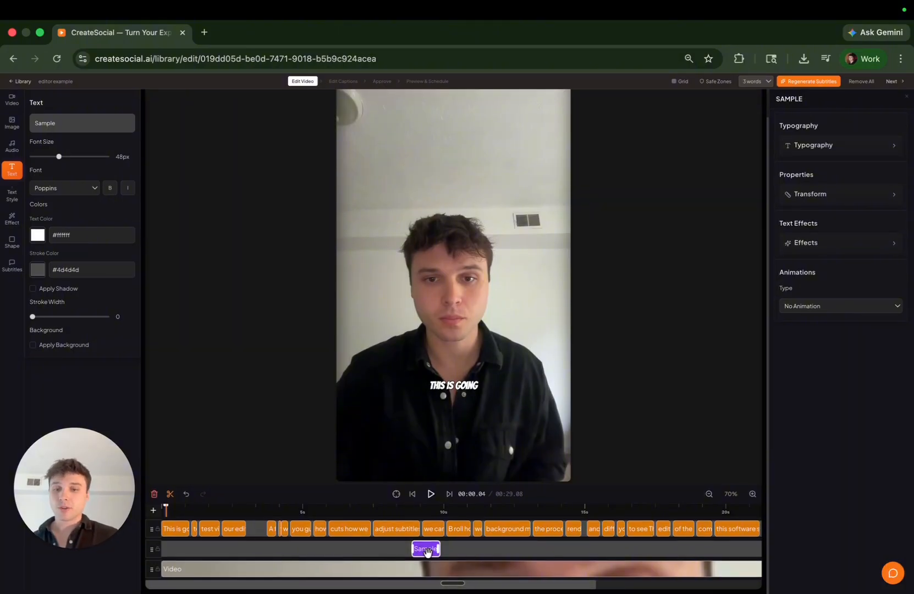
{"action": "left_click_drag", "start_coordinate": [428, 552], "coordinate": [176, 549]}
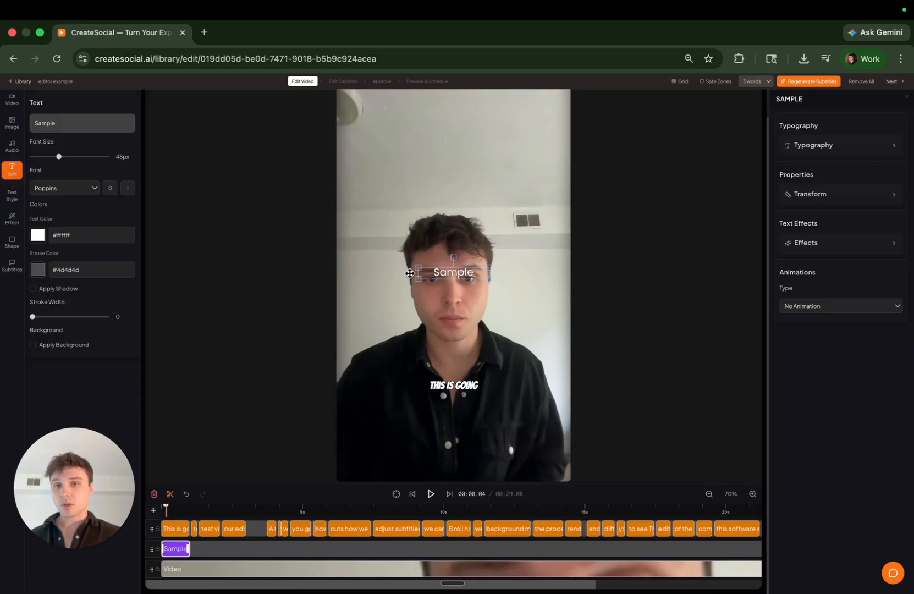
Move the "Sample" text above the speaker's head, enlarge it to 80px and centre it horizontally in the frame.
{"action": "left_click_drag", "start_coordinate": [452, 275], "coordinate": [453, 164]}
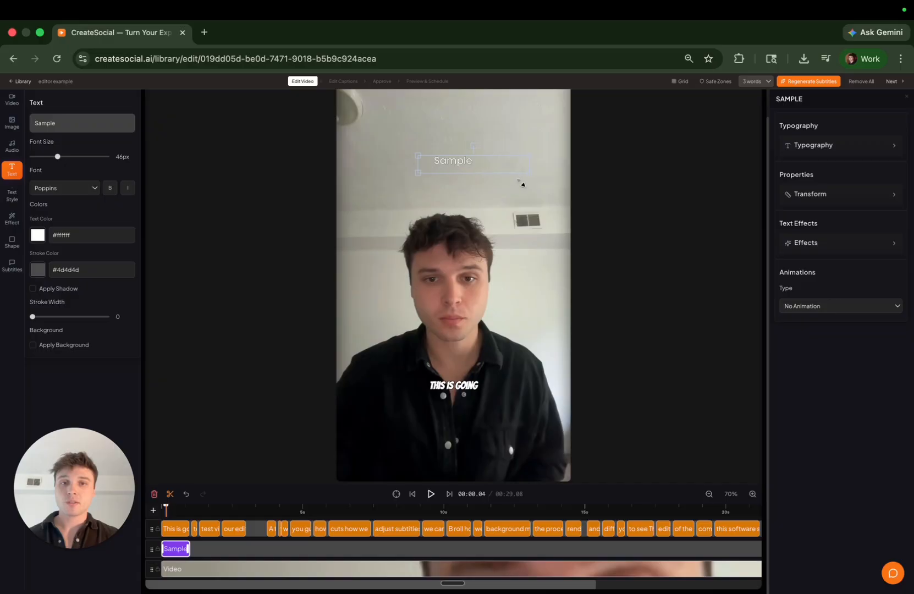
{"action": "left_click_drag", "start_coordinate": [523, 184], "coordinate": [531, 188]}
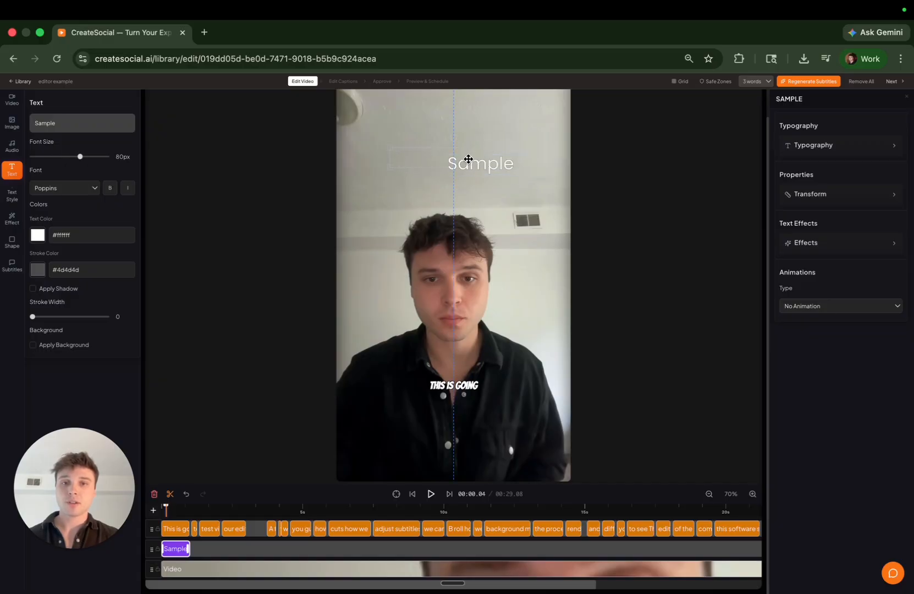
{"action": "left_click_drag", "start_coordinate": [468, 159], "coordinate": [468, 154]}
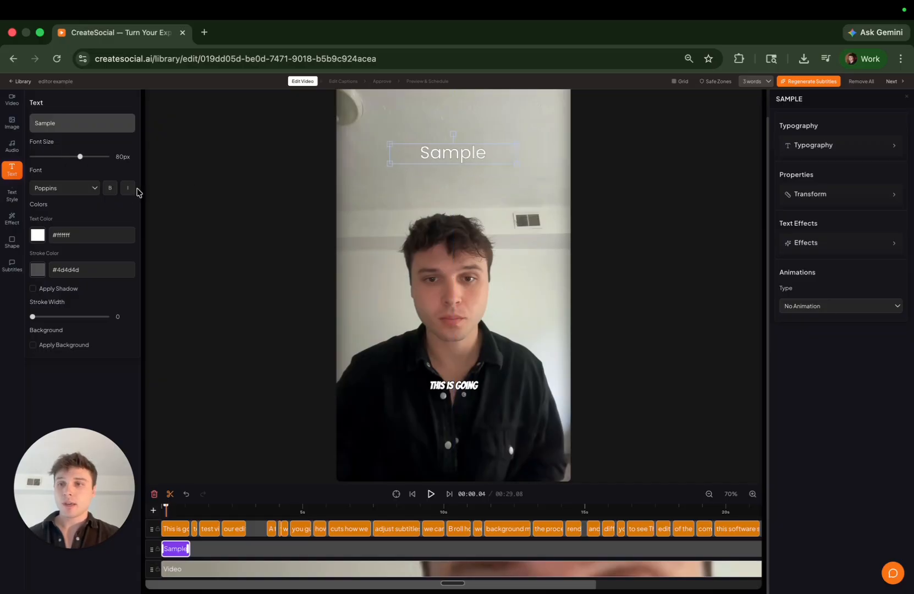
Style the "Sample" text in bold Corinthia with text color #ff0000 and apply the #FACC15 background.
{"action": "left_click", "coordinate": [92, 190]}
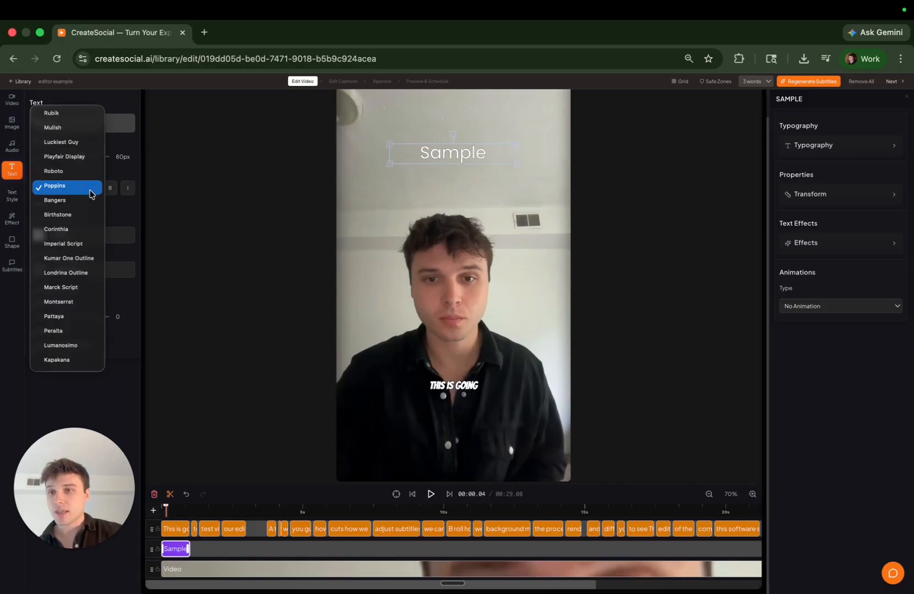
{"action": "left_click", "coordinate": [76, 238]}
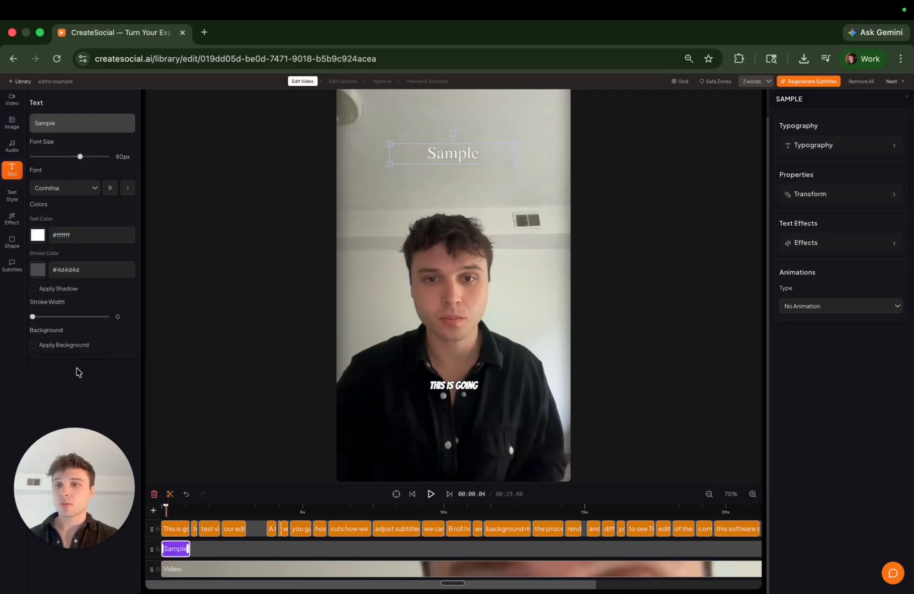
{"action": "left_click", "coordinate": [41, 236]}
{"action": "left_click_drag", "start_coordinate": [58, 262], "coordinate": [132, 244]}
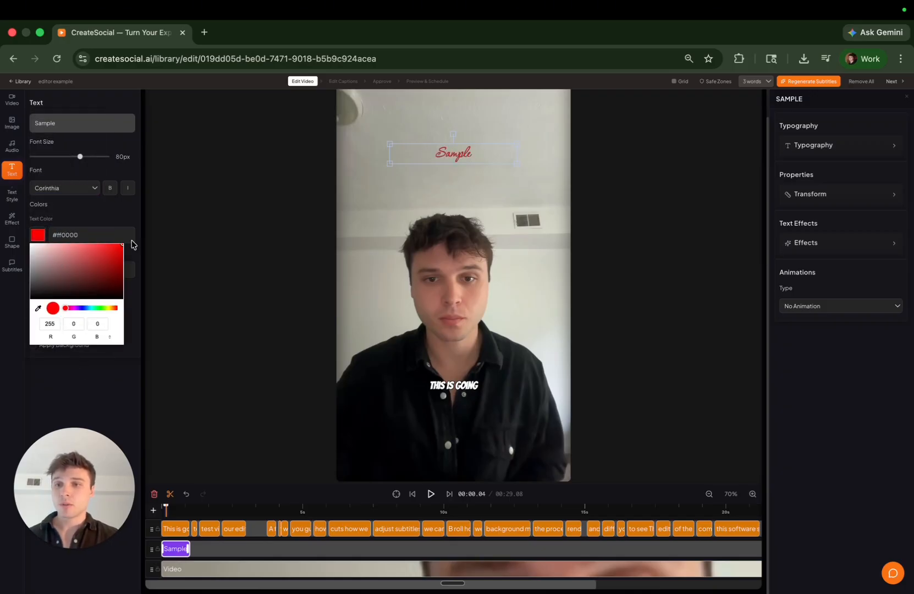
{"action": "left_click", "coordinate": [62, 382]}
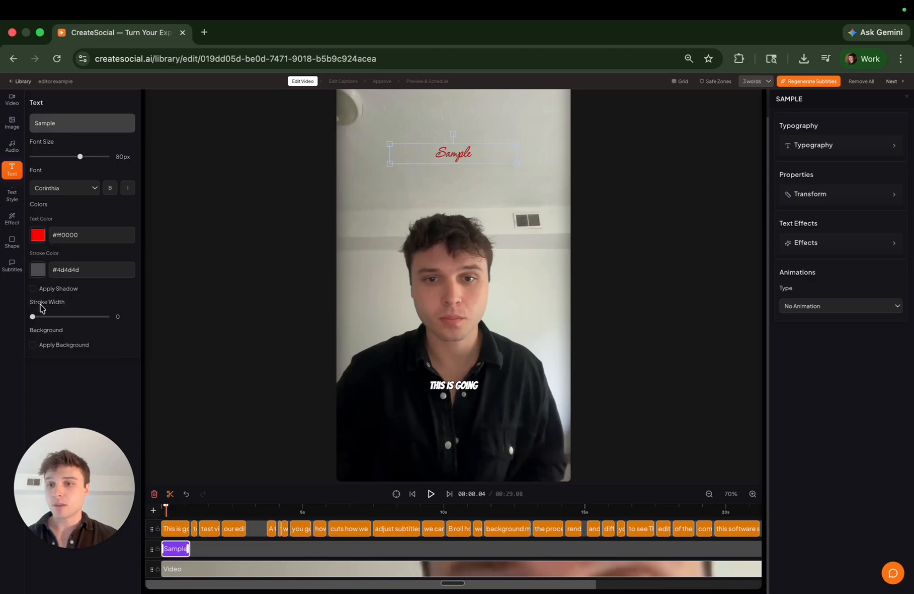
{"action": "left_click", "coordinate": [34, 346]}
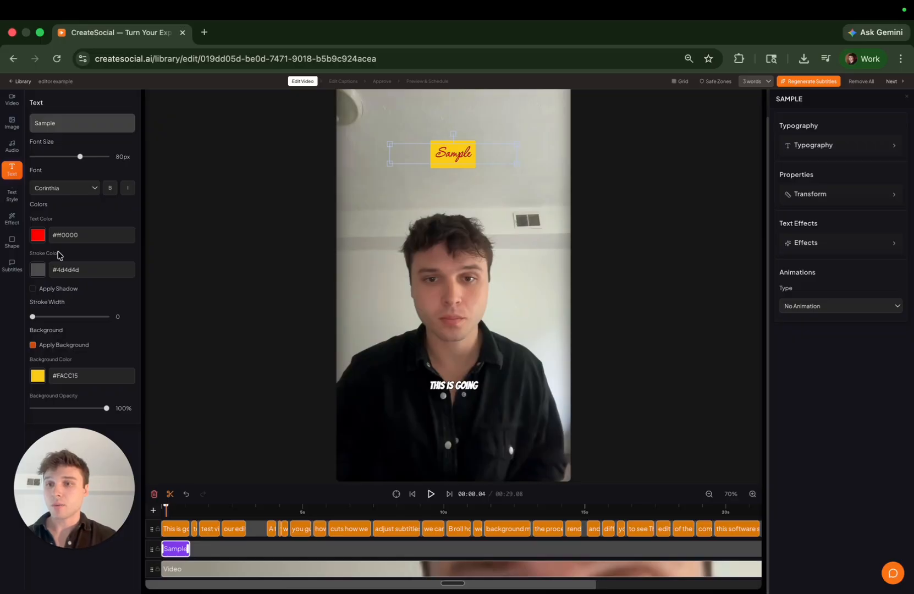
{"action": "left_click", "coordinate": [109, 189]}
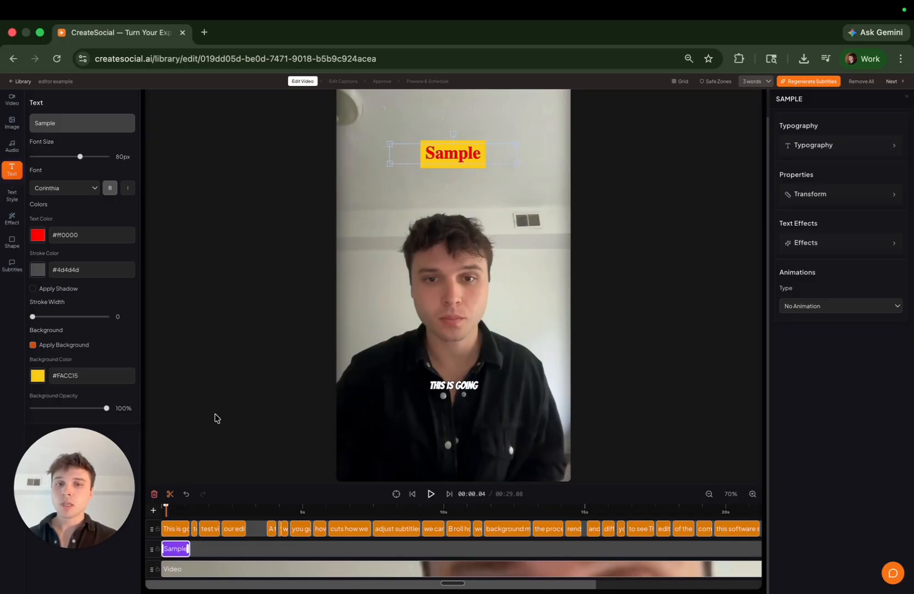
Replace the wording of the "Sample" text element with "editor test".
{"action": "left_click_drag", "start_coordinate": [72, 122], "coordinate": [22, 117]}
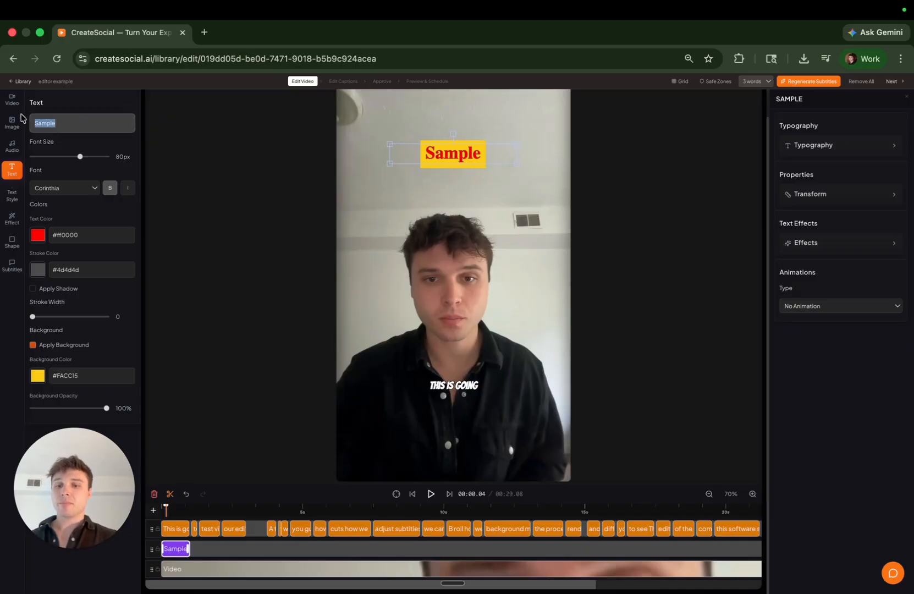
{"action": "type", "text": "editor"}
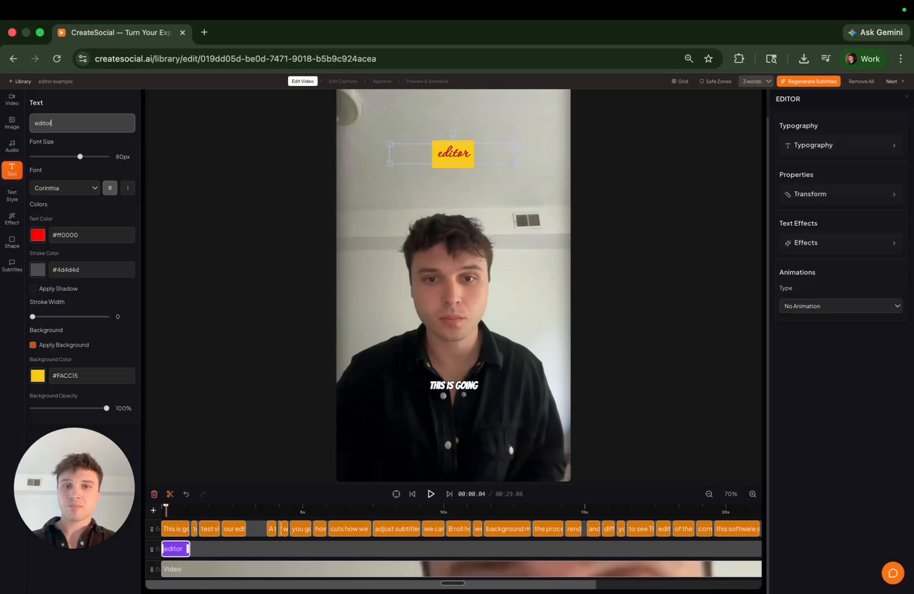
{"action": "type", "text": " tesrt"}
{"action": "key", "text": "BackSpace"}
{"action": "key", "text": "BackSpace"}
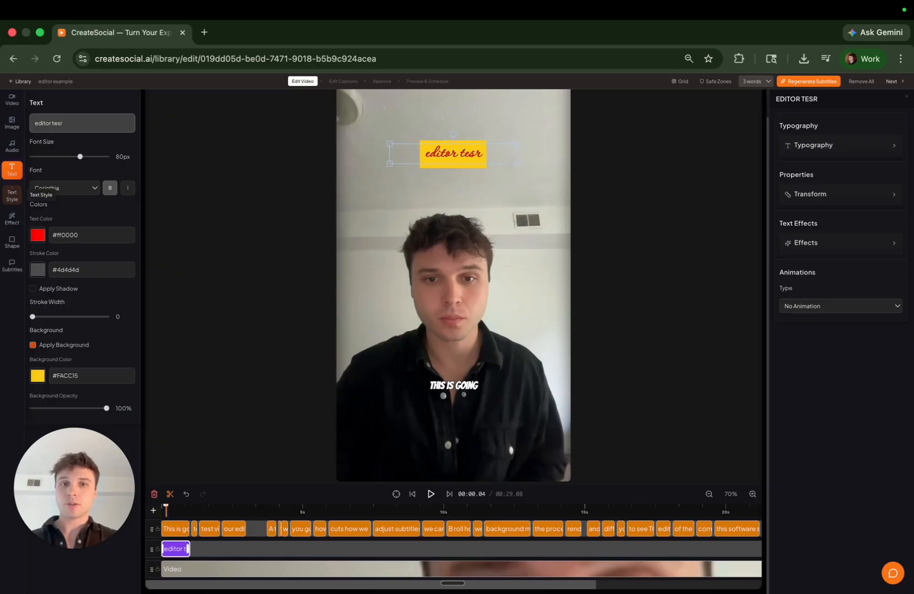
{"action": "type", "text": "t"}
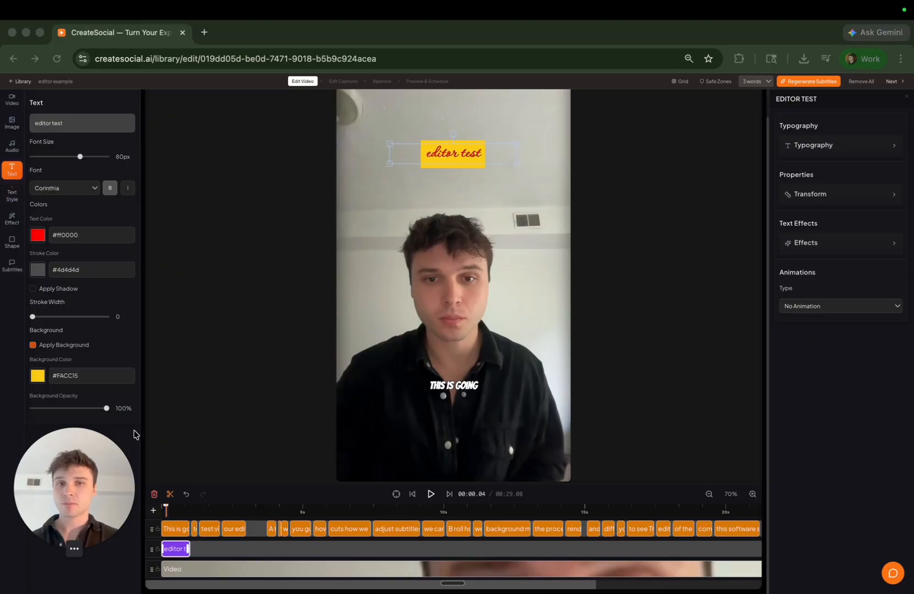
Play the video's opening to check the "editor test" timing and extend the text clip to the end of the gap after the fourth subtitle.
{"action": "left_click", "coordinate": [217, 512]}
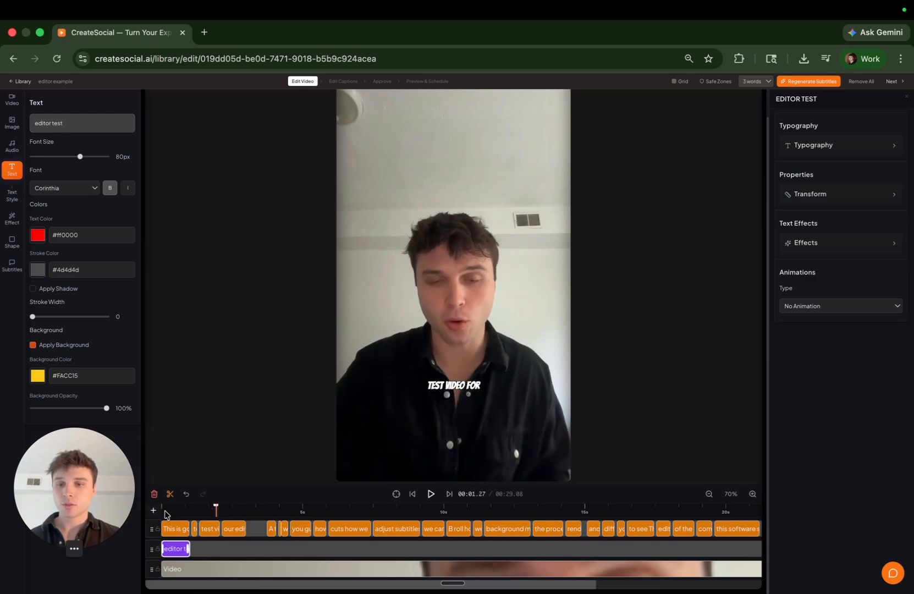
{"action": "left_click", "coordinate": [164, 512]}
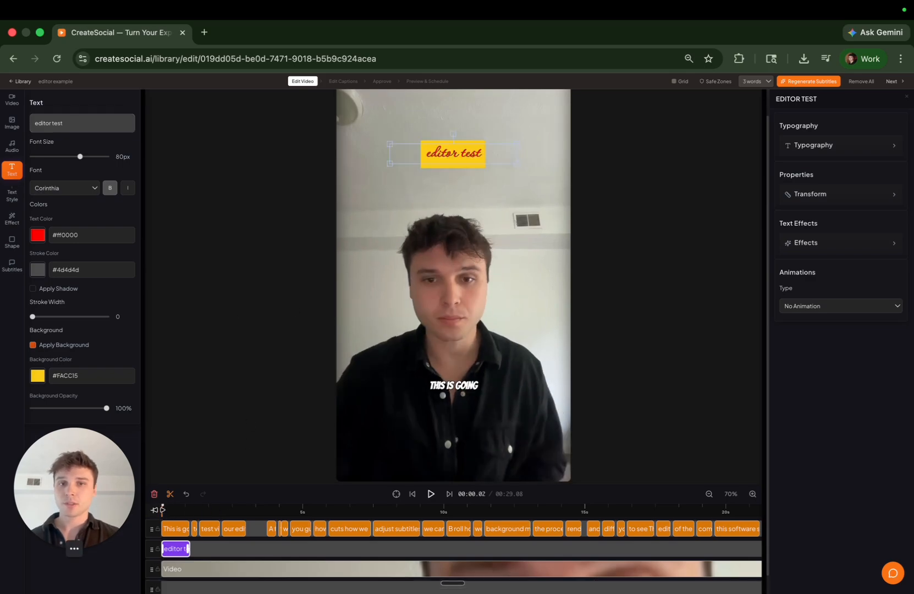
{"action": "left_click", "coordinate": [162, 511]}
{"action": "left_click", "coordinate": [431, 494]}
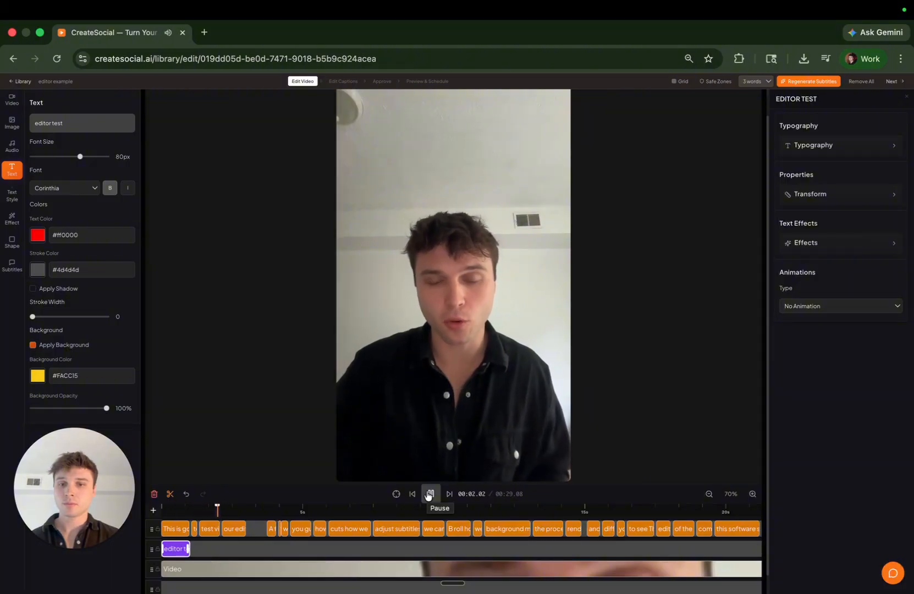
{"action": "left_click", "coordinate": [431, 494]}
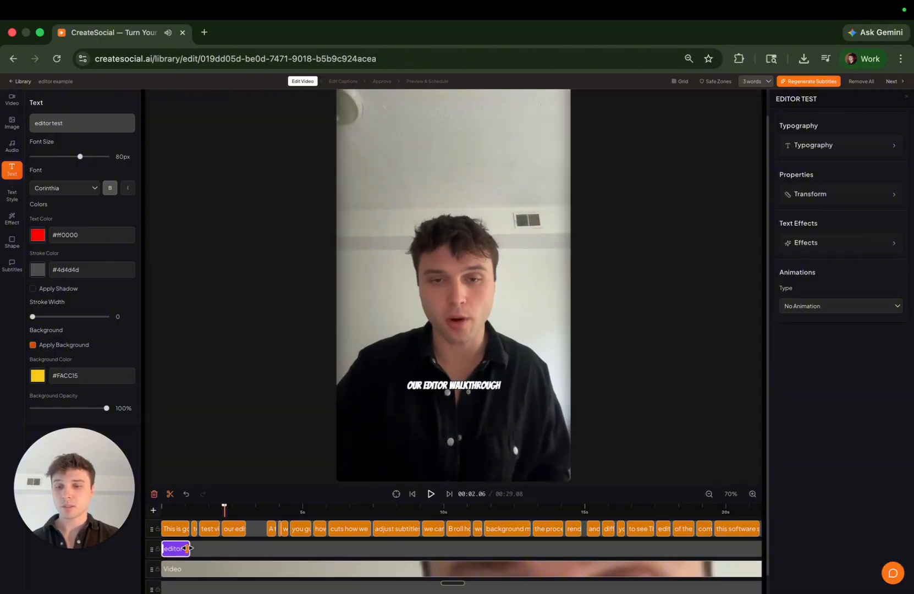
{"action": "left_click_drag", "start_coordinate": [188, 548], "coordinate": [265, 548]}
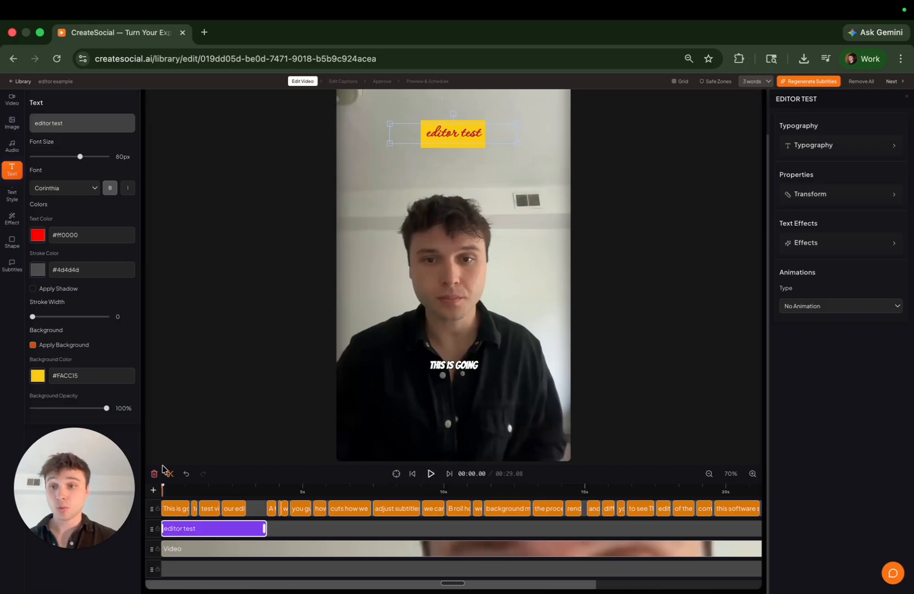
Search the public stock videos for "business" and load more results.
{"action": "left_click", "coordinate": [12, 100]}
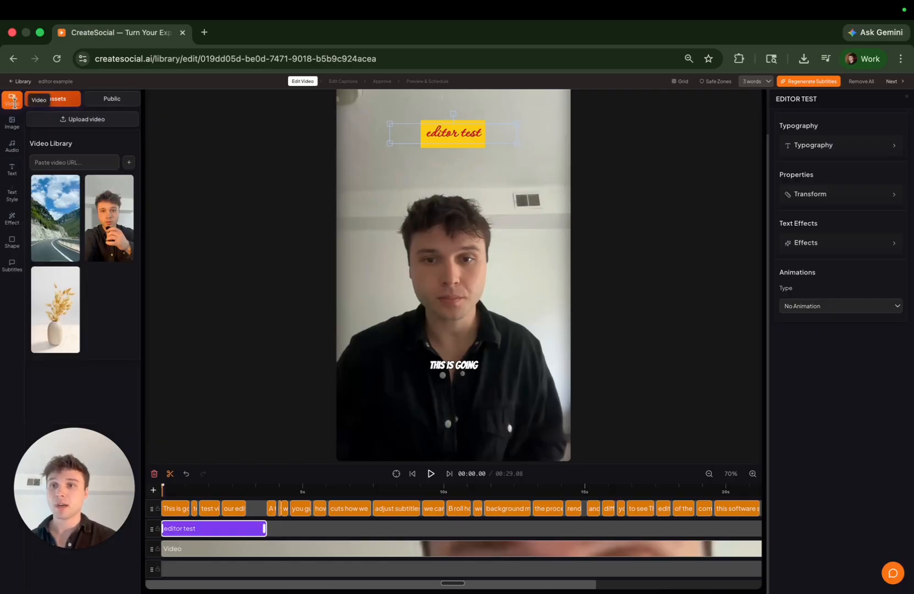
{"action": "left_click", "coordinate": [110, 99]}
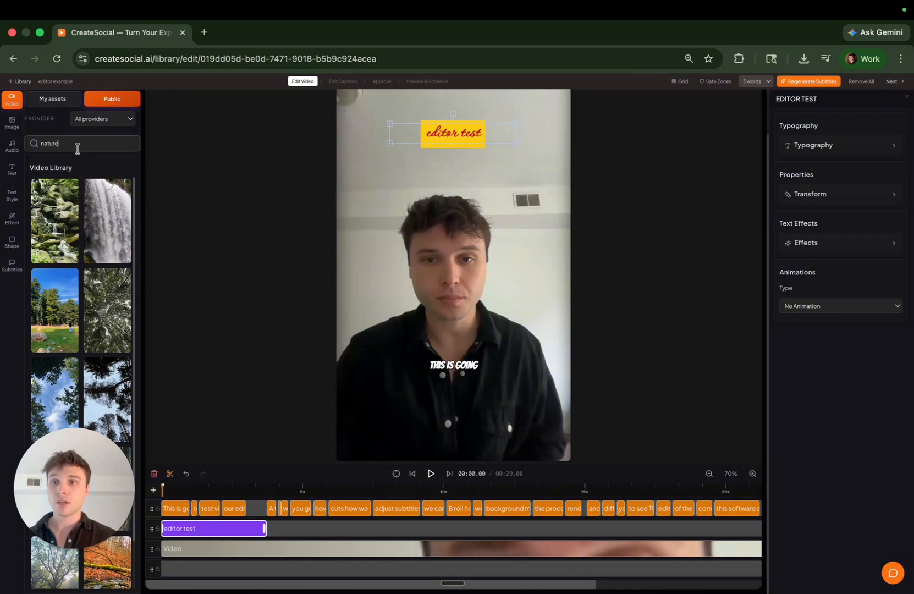
{"action": "key", "text": "super+a"}
{"action": "key", "text": "BackSpace"}
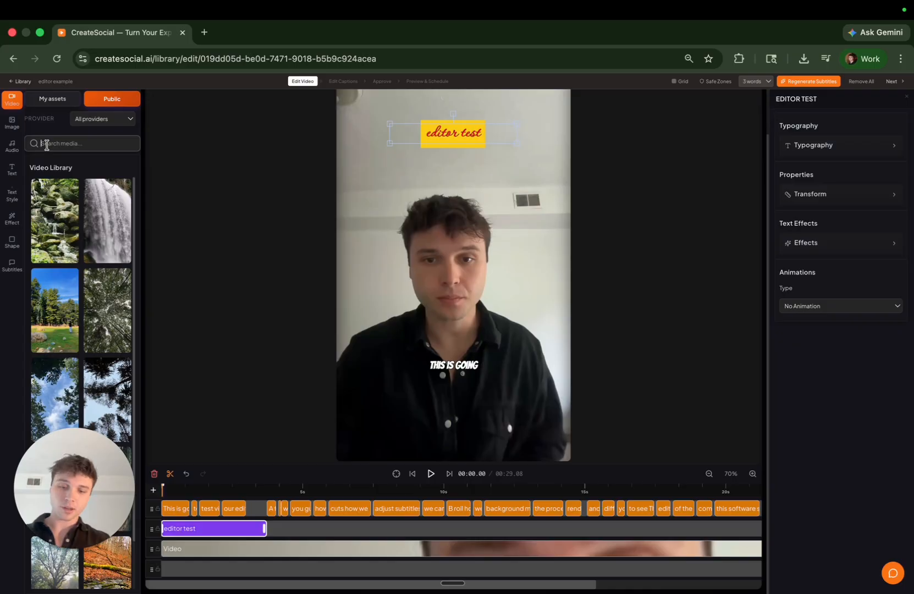
{"action": "type", "text": "business"}
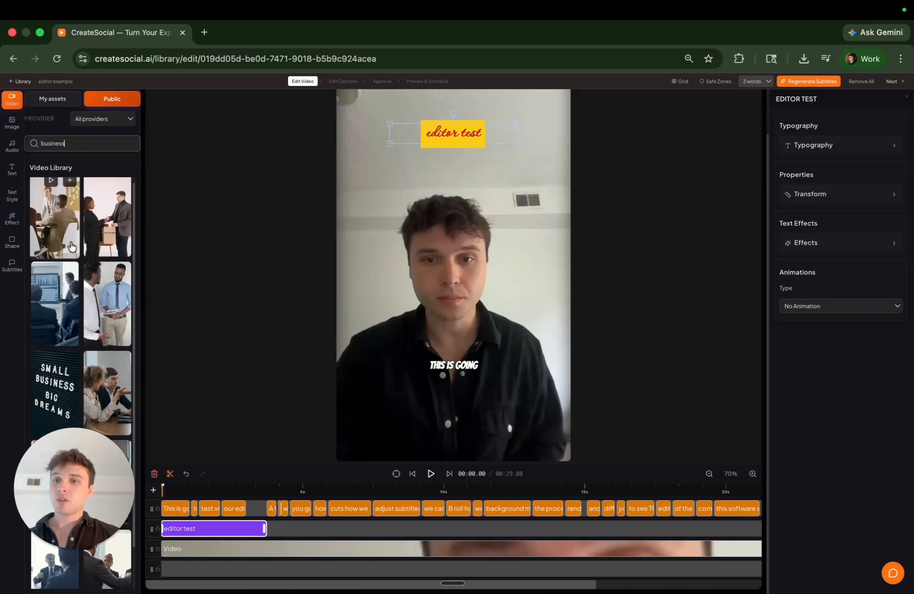
{"action": "scroll", "coordinate": [83, 302], "scroll_direction": "down", "scroll_amount": 2}
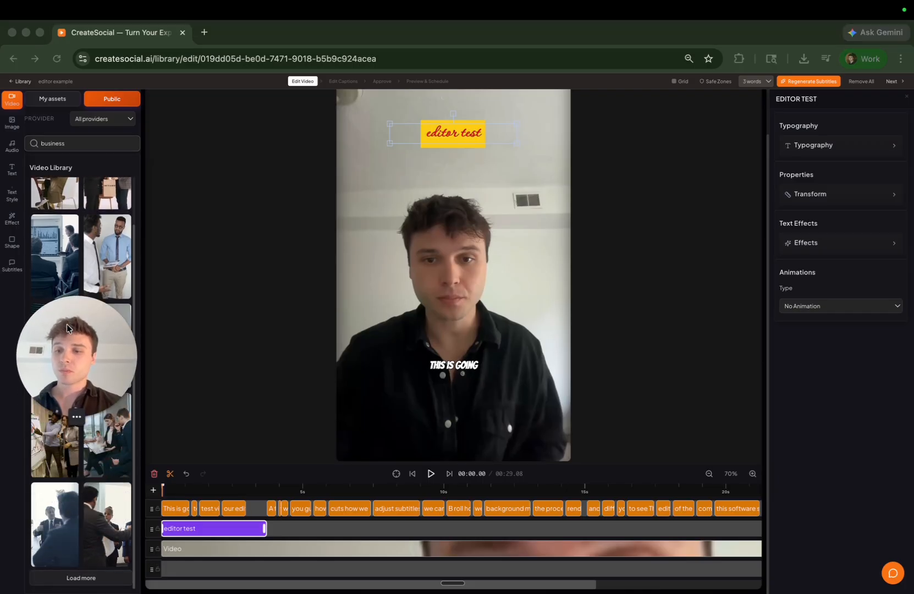
{"action": "left_click", "coordinate": [81, 578]}
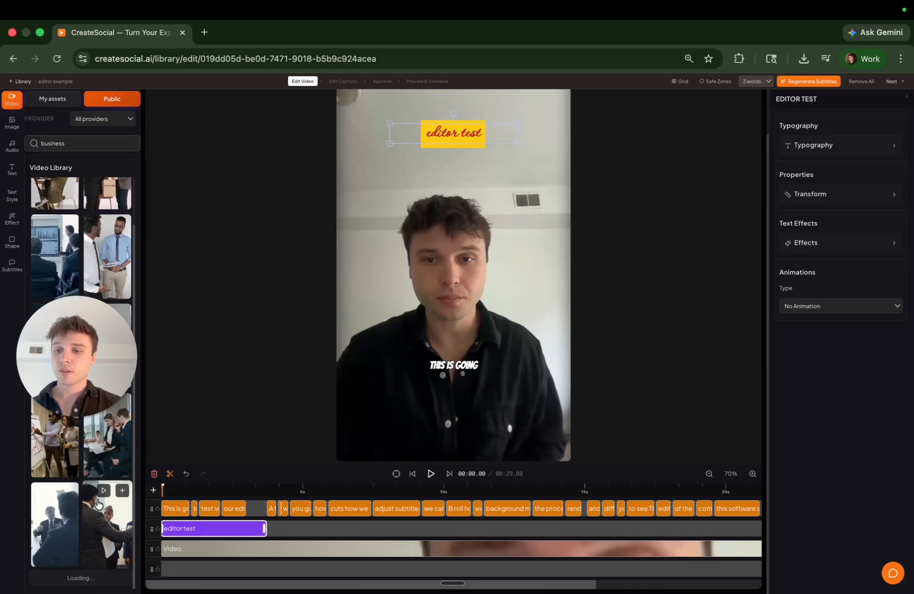
Add the handshake-over-desk stock video from the public "business" results to the timeline.
{"action": "scroll", "coordinate": [98, 504], "scroll_direction": "down", "scroll_amount": 4}
{"action": "scroll", "coordinate": [97, 503], "scroll_direction": "down", "scroll_amount": 2}
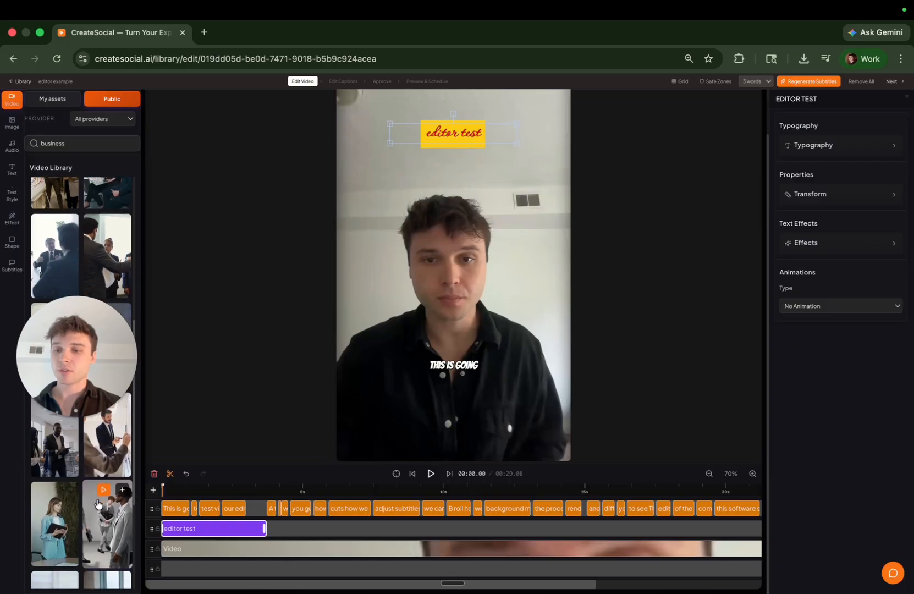
{"action": "left_click", "coordinate": [104, 467]}
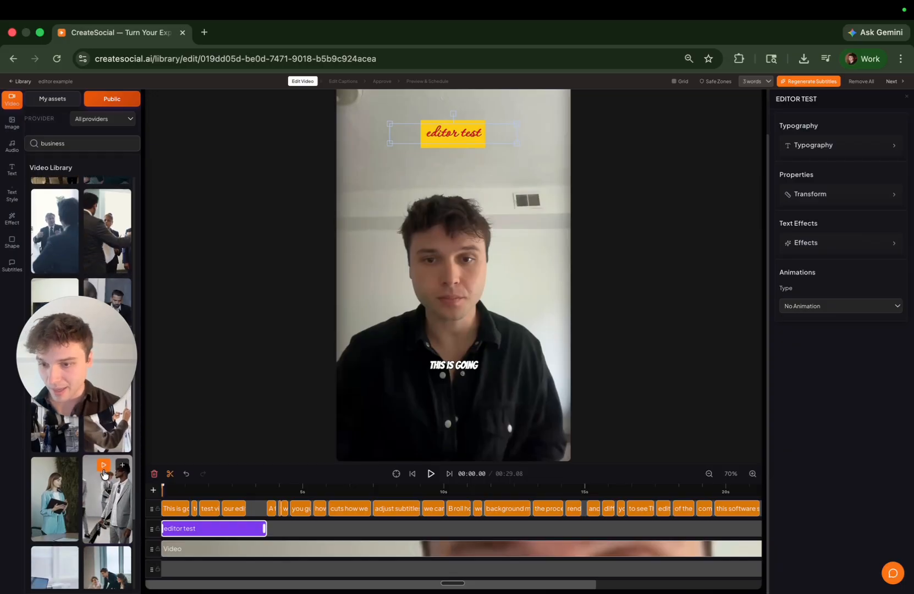
{"action": "scroll", "coordinate": [110, 495], "scroll_direction": "down", "scroll_amount": 1}
{"action": "scroll", "coordinate": [113, 508], "scroll_direction": "down", "scroll_amount": 2}
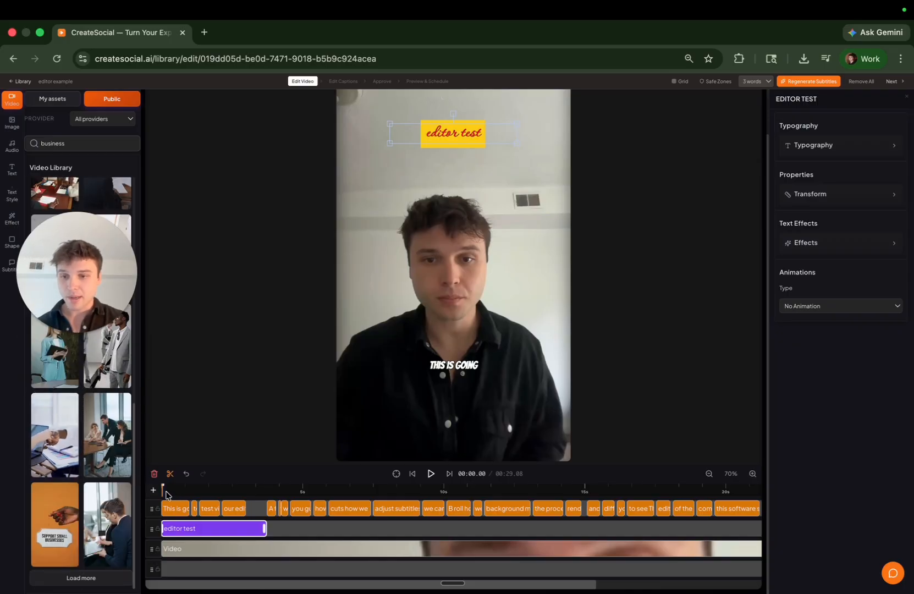
{"action": "mouse_move", "coordinate": [71, 405]}
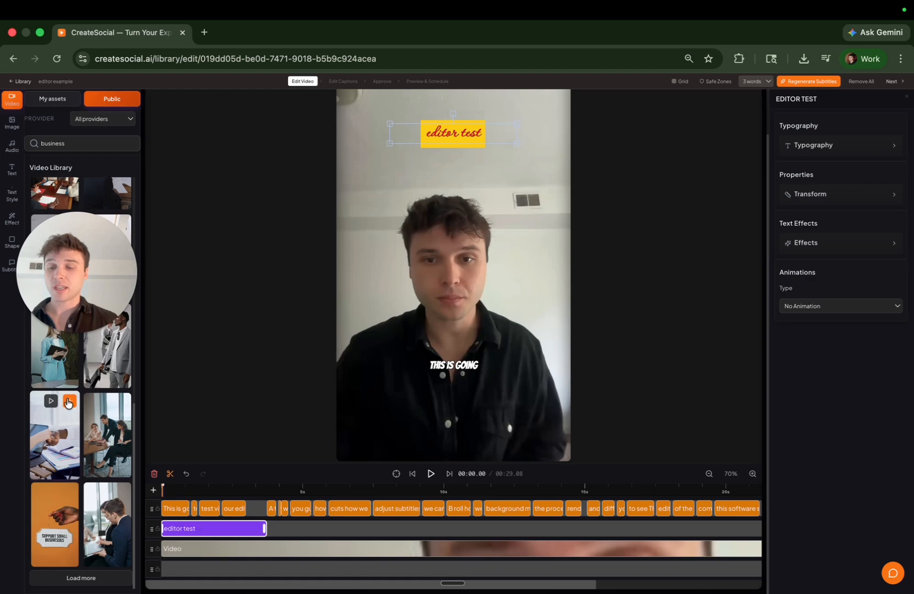
{"action": "left_click", "coordinate": [69, 405]}
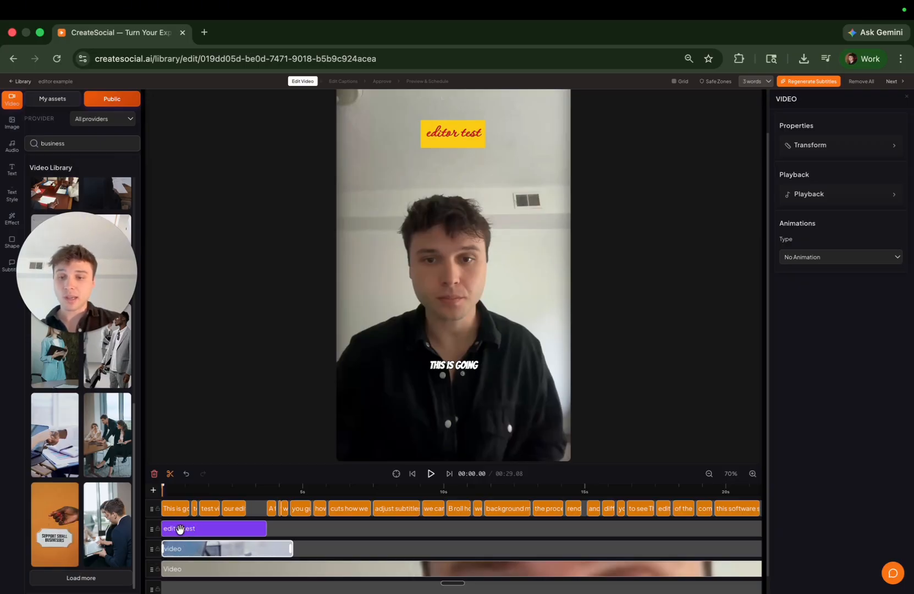
Play the video's opening to preview how the handshake clip covers the main footage.
{"action": "left_click", "coordinate": [172, 495]}
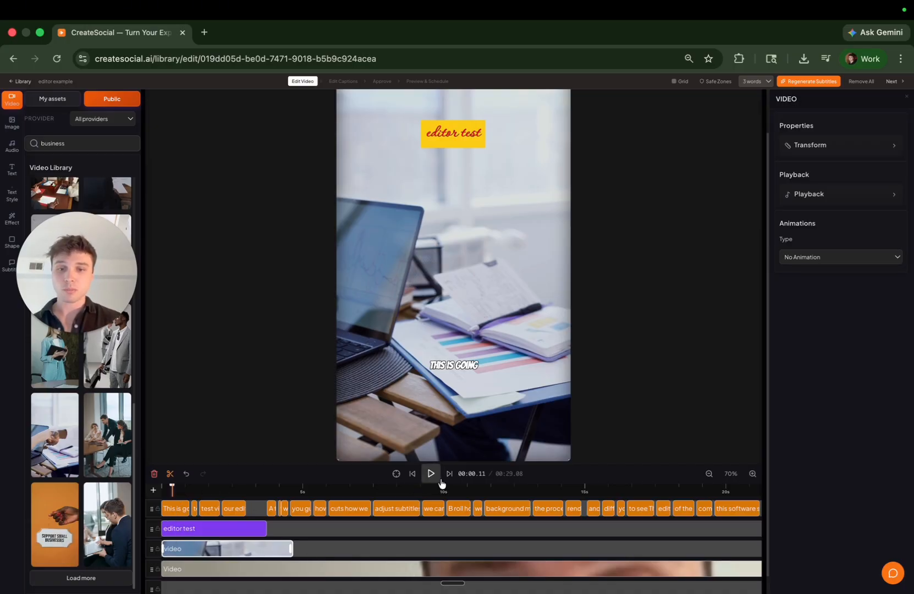
{"action": "left_click", "coordinate": [431, 475]}
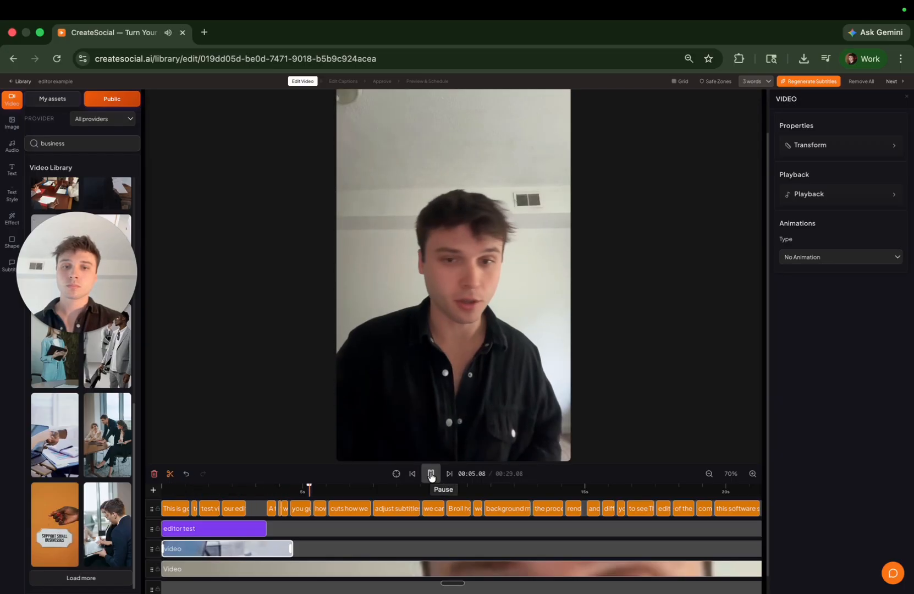
{"action": "left_click", "coordinate": [431, 475]}
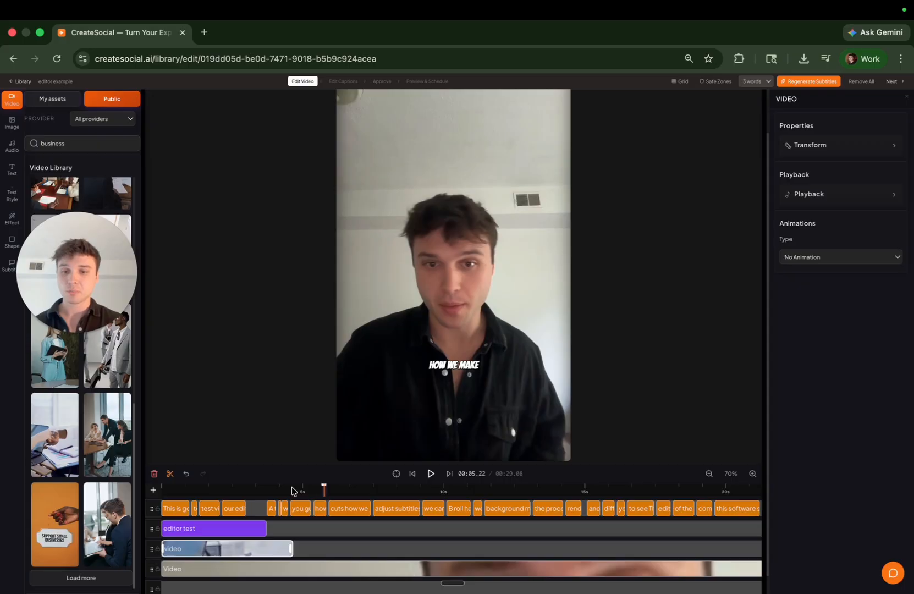
Move the handshake clip along its track to start at about 6.5 seconds and preview it at 00:07.04.
{"action": "left_click", "coordinate": [292, 490]}
{"action": "left_click_drag", "start_coordinate": [292, 488], "coordinate": [304, 488]}
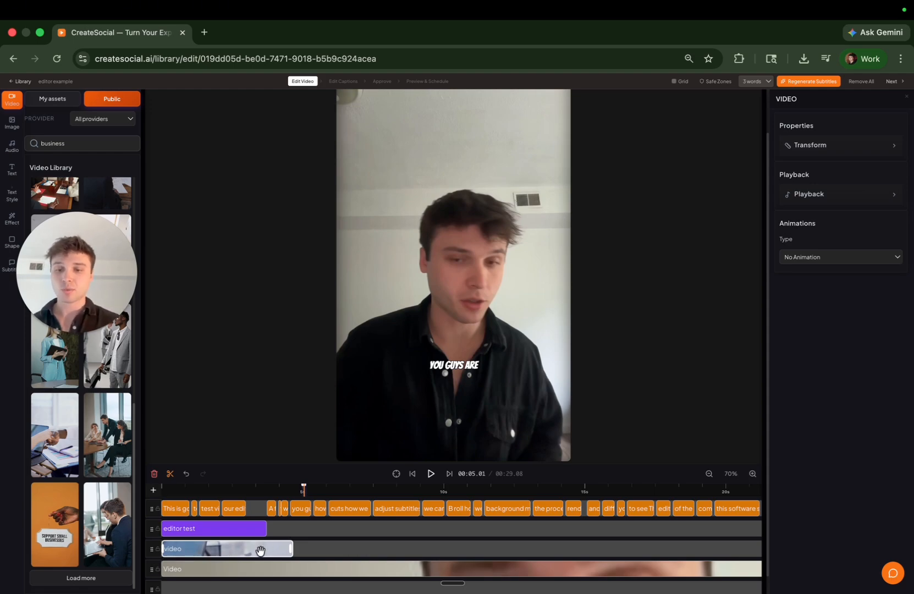
{"action": "left_click_drag", "start_coordinate": [260, 549], "coordinate": [456, 549]}
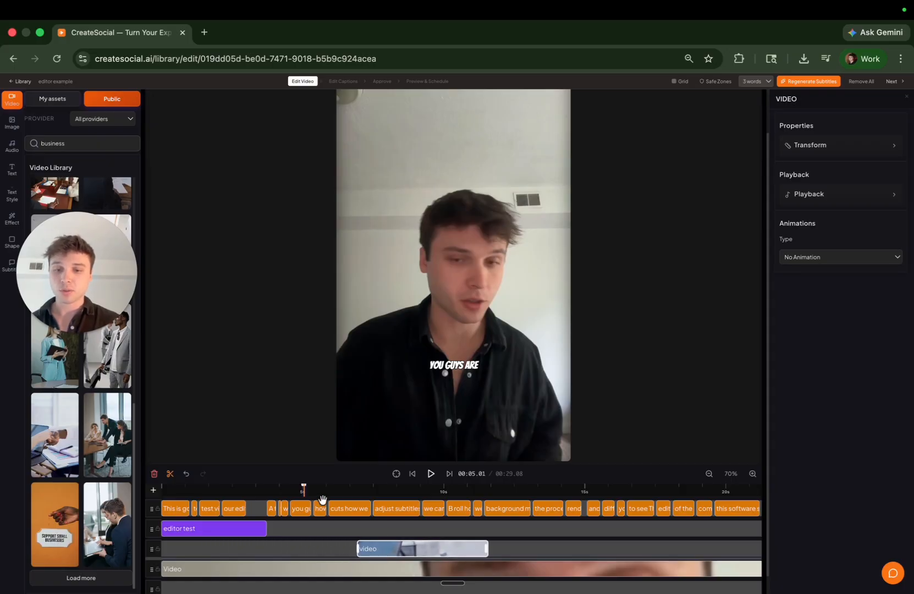
{"action": "left_click_drag", "start_coordinate": [377, 548], "coordinate": [364, 548]}
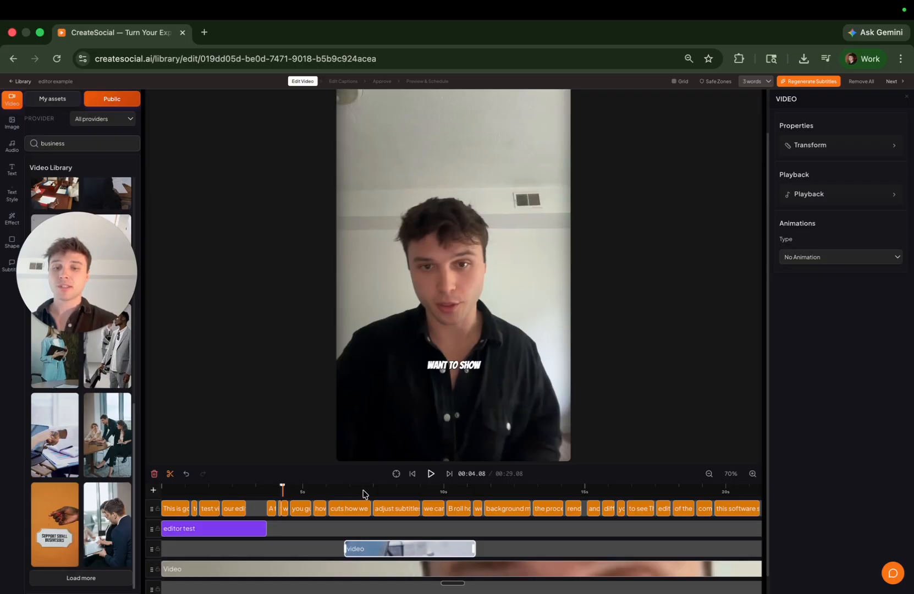
{"action": "left_click", "coordinate": [363, 492]}
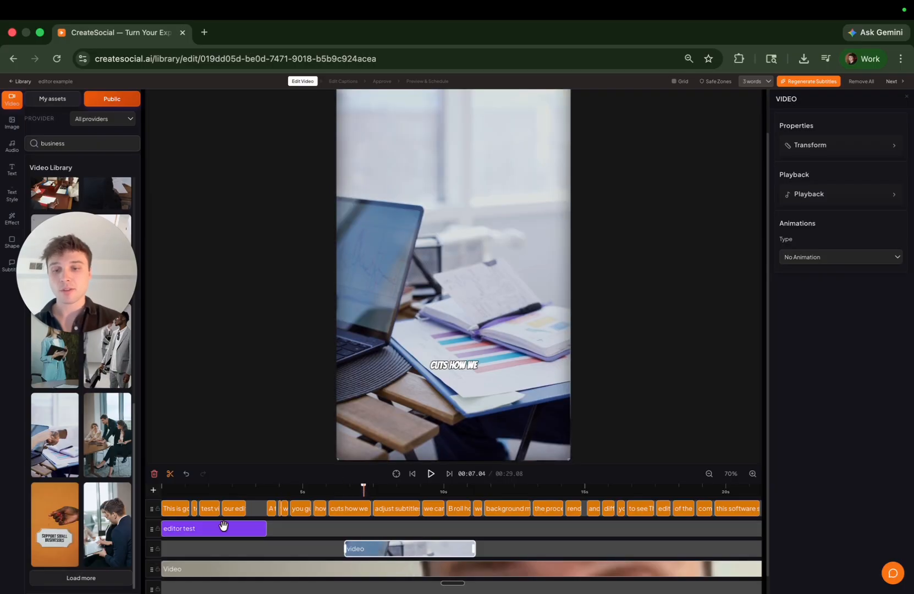
Return the handshake clip to the start of the video and trim its end to about 3.5 seconds, checking it in playback.
{"action": "left_click_drag", "start_coordinate": [379, 548], "coordinate": [182, 541]}
{"action": "left_click", "coordinate": [183, 489]}
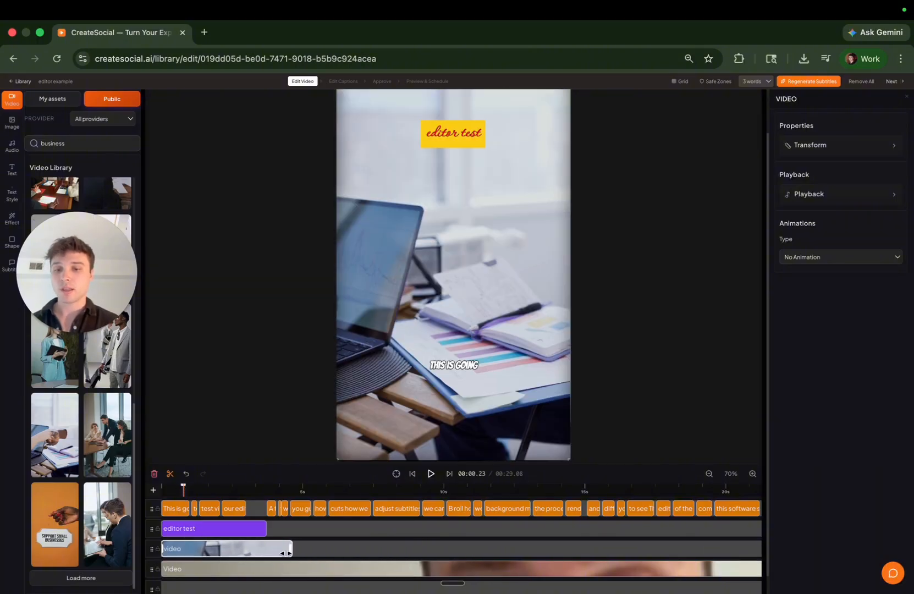
{"action": "left_click_drag", "start_coordinate": [291, 551], "coordinate": [257, 549]}
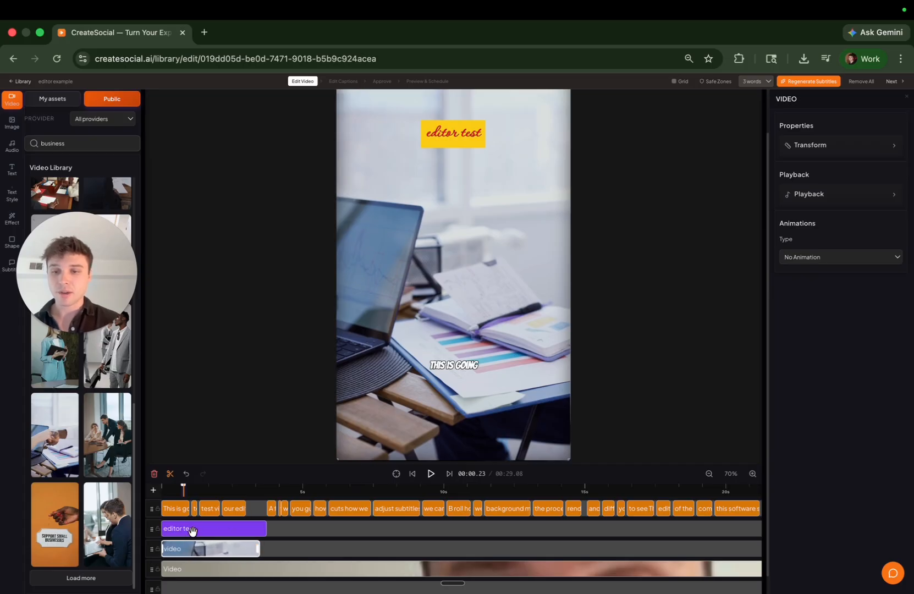
{"action": "left_click", "coordinate": [430, 474]}
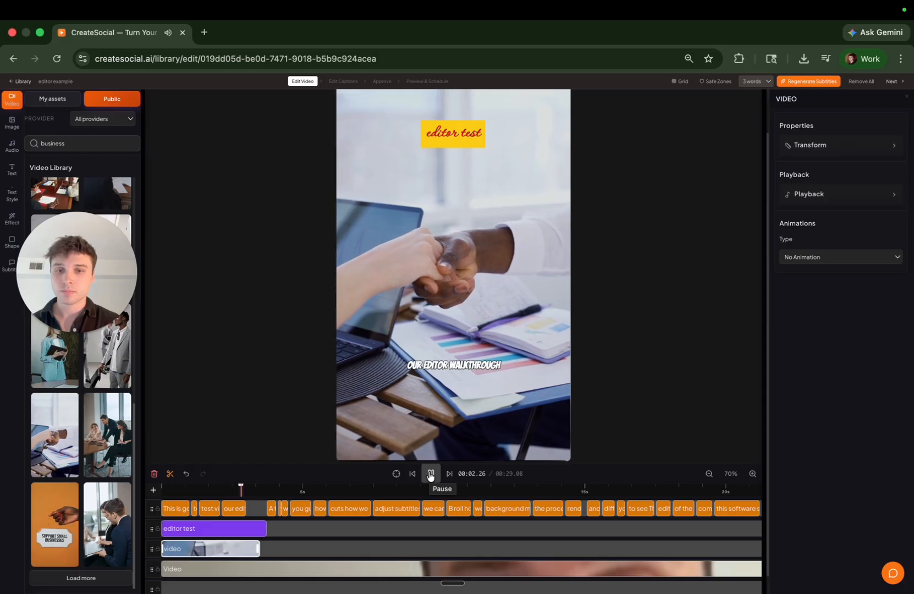
{"action": "left_click", "coordinate": [431, 474]}
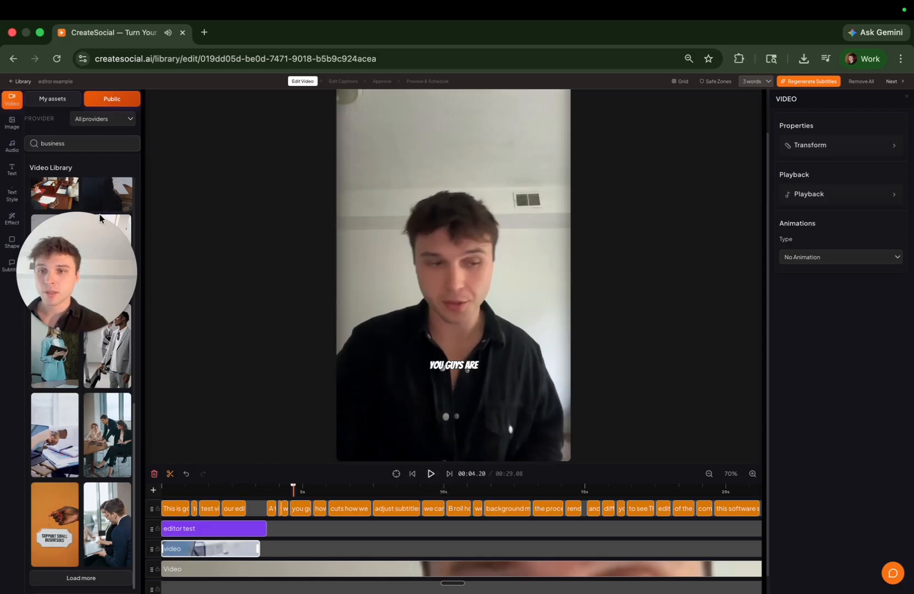
Browse the public image library's "nature" pictures and clear the search term.
{"action": "left_click_drag", "start_coordinate": [88, 273], "coordinate": [454, 246]}
{"action": "left_click", "coordinate": [20, 132]}
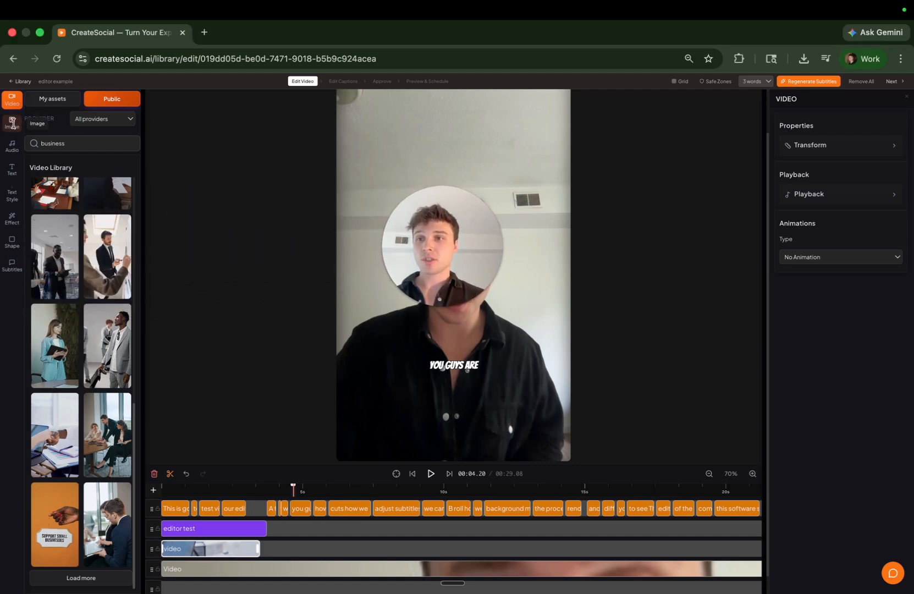
{"action": "left_click", "coordinate": [11, 122]}
{"action": "left_click", "coordinate": [112, 99]}
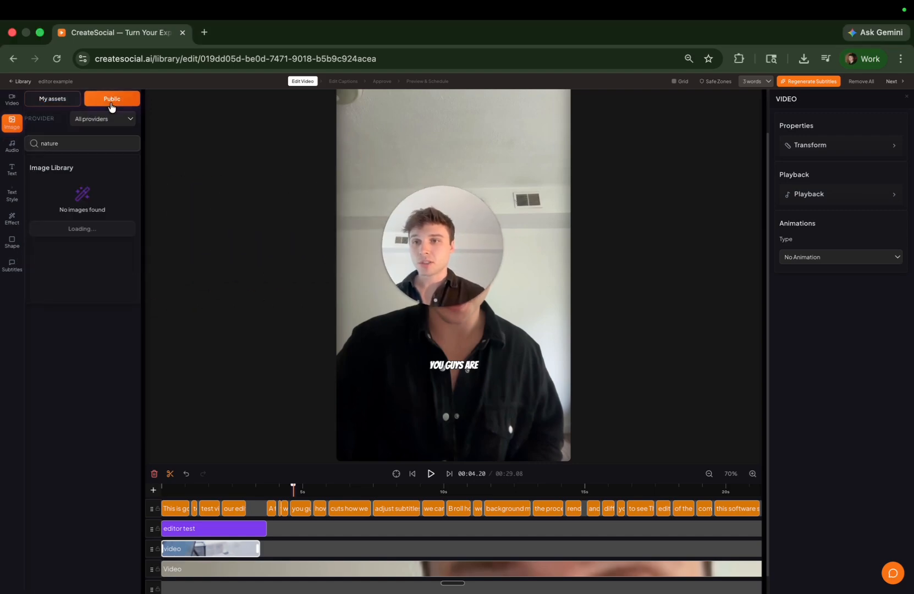
{"action": "mouse_move", "coordinate": [69, 191]}
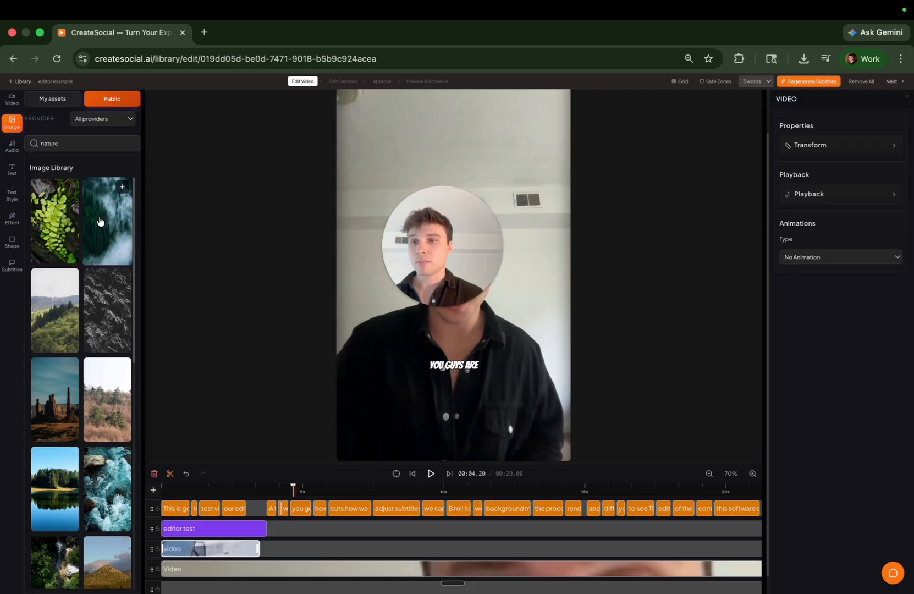
{"action": "scroll", "coordinate": [92, 215], "scroll_direction": "down", "scroll_amount": 1}
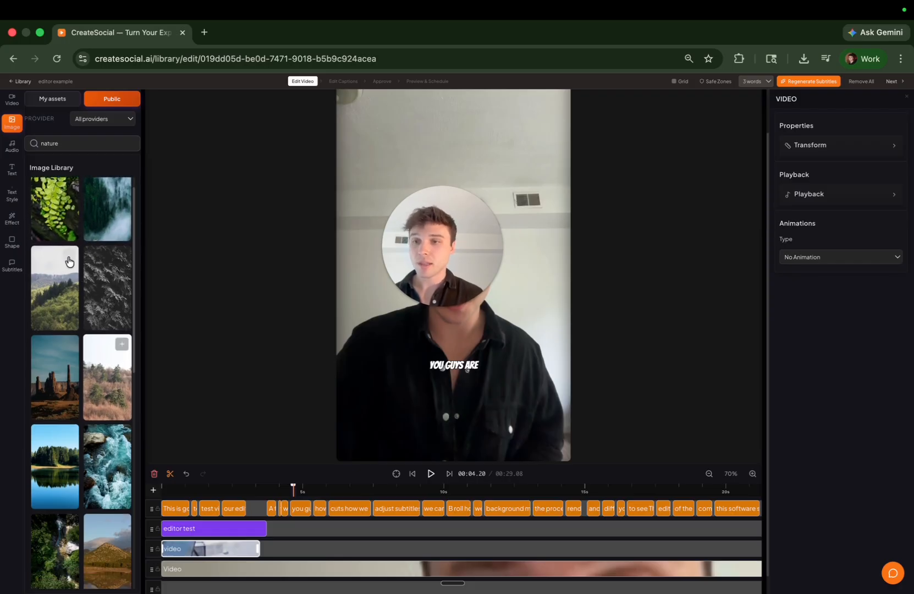
{"action": "left_click", "coordinate": [84, 145]}
{"action": "left_click_drag", "start_coordinate": [83, 145], "coordinate": [42, 137]}
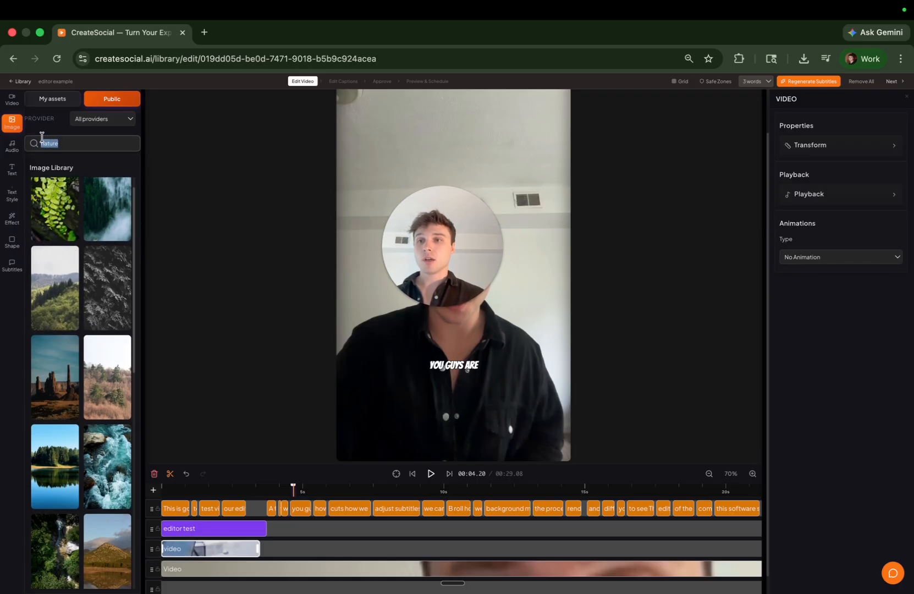
{"action": "key", "text": "BackSpace"}
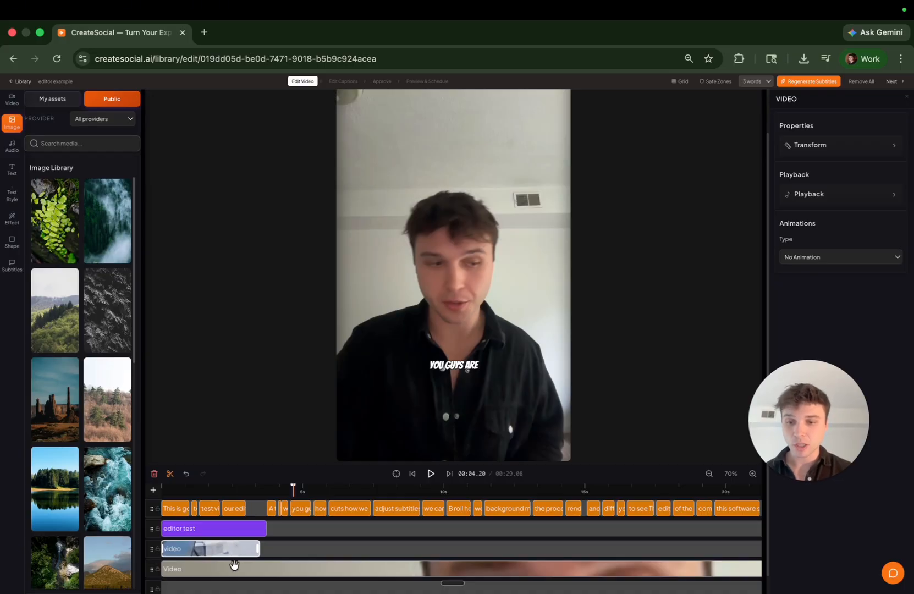
Delete the handshake clip from the timeline, and delete the "editor test" text clip and undo that last deletion.
{"action": "key", "text": "Delete"}
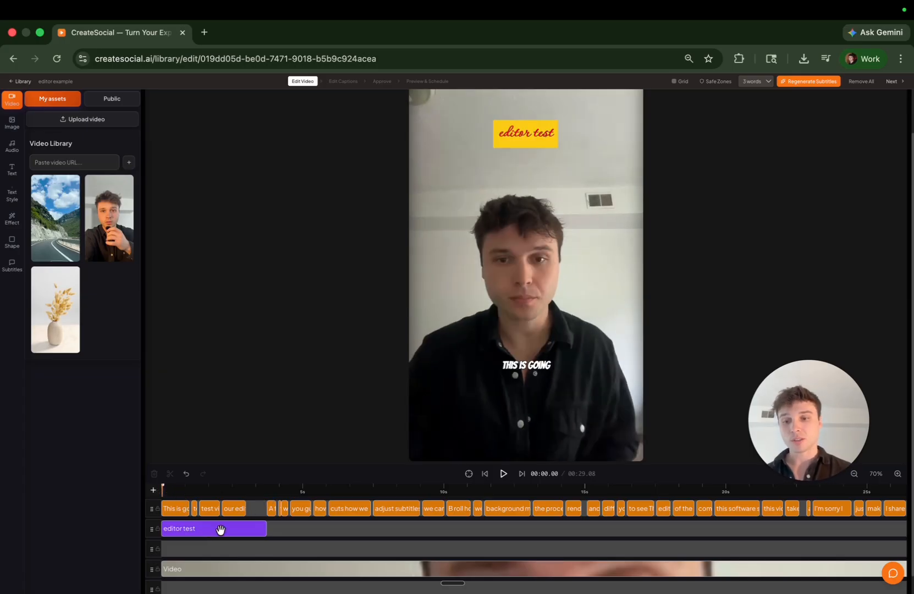
{"action": "left_click", "coordinate": [220, 529]}
{"action": "key", "text": "Delete"}
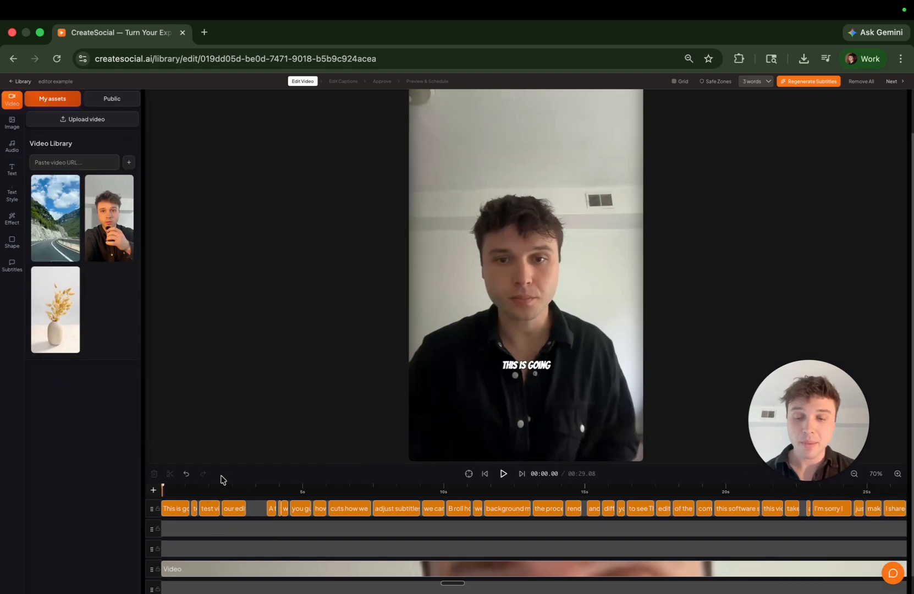
{"action": "left_click", "coordinate": [187, 474]}
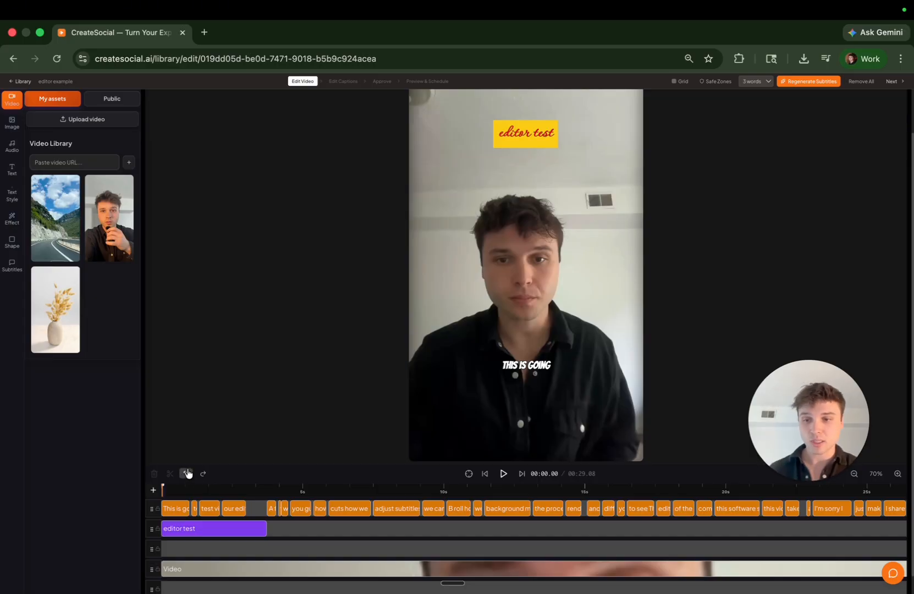
Inspect the settings of the first subtitle and the main video clip while scrubbing through the opening frames.
{"action": "left_click", "coordinate": [176, 506]}
{"action": "left_click", "coordinate": [189, 490]}
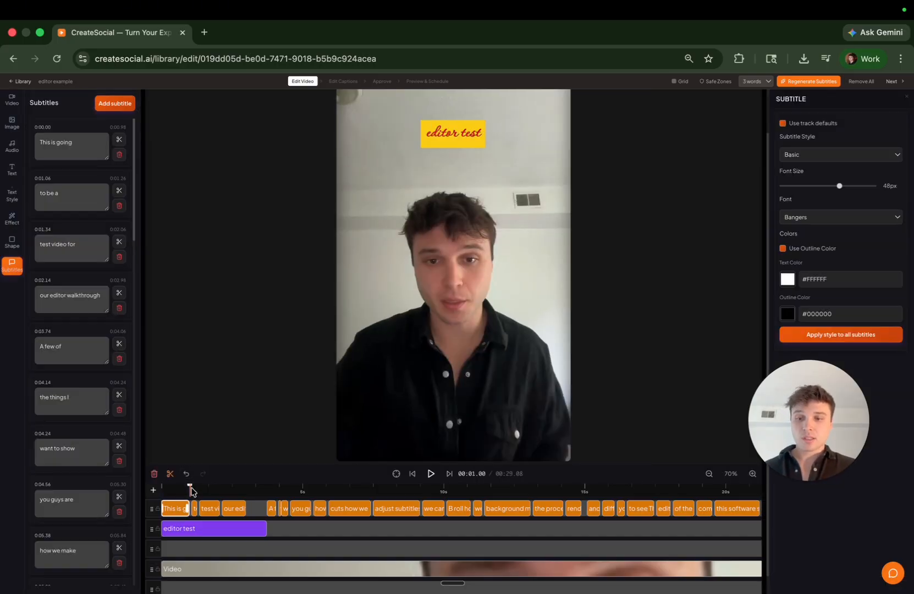
{"action": "left_click", "coordinate": [199, 569]}
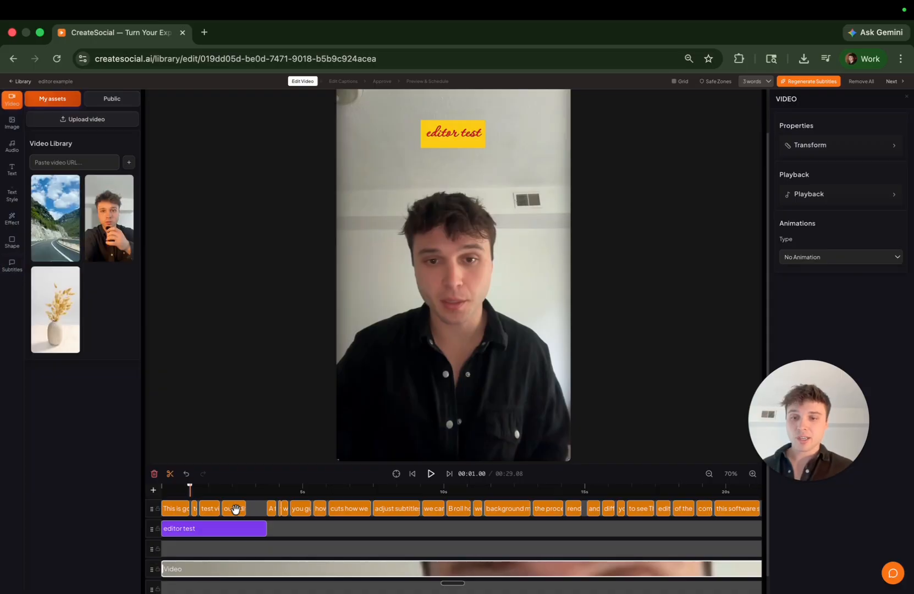
{"action": "left_click", "coordinate": [240, 491]}
{"action": "left_click", "coordinate": [261, 490]}
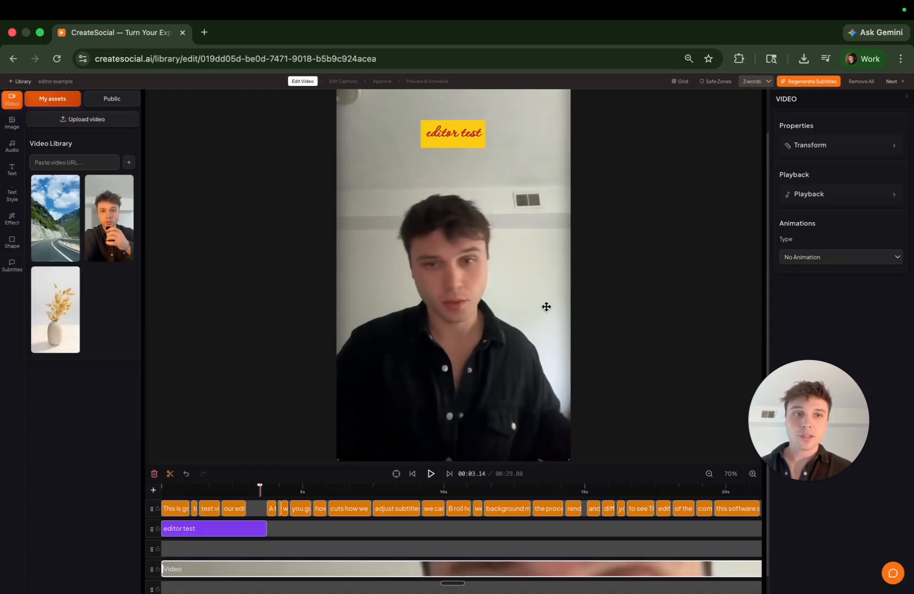
{"action": "left_click", "coordinate": [906, 97]}
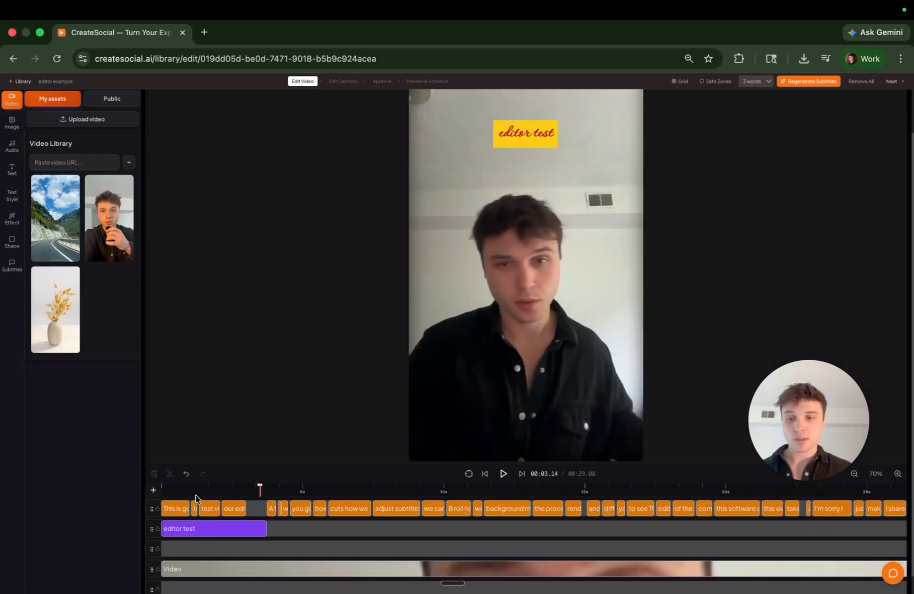
Play from the start to 00:00.18 and split the main video clip at that point.
{"action": "left_click_drag", "start_coordinate": [182, 490], "coordinate": [166, 488]}
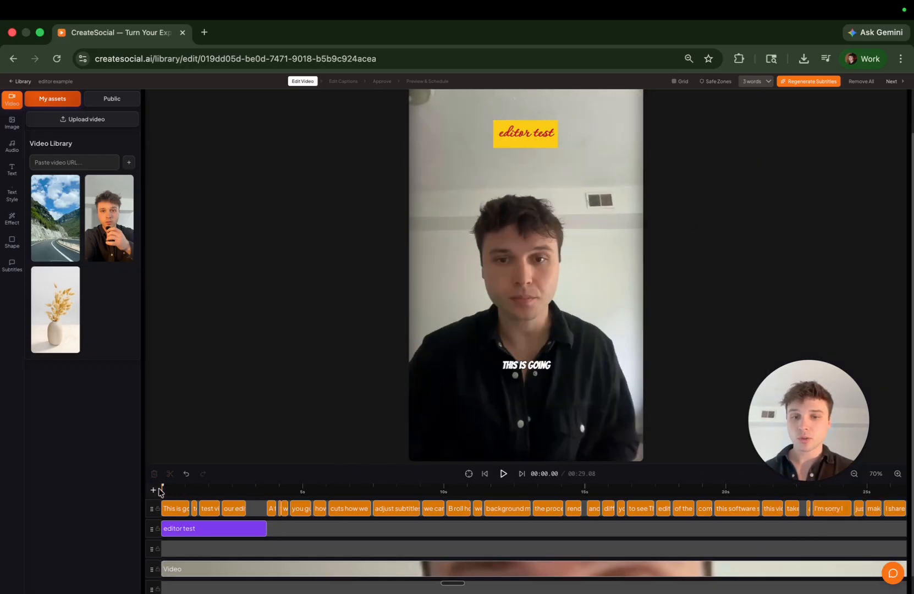
{"action": "left_click", "coordinate": [503, 474]}
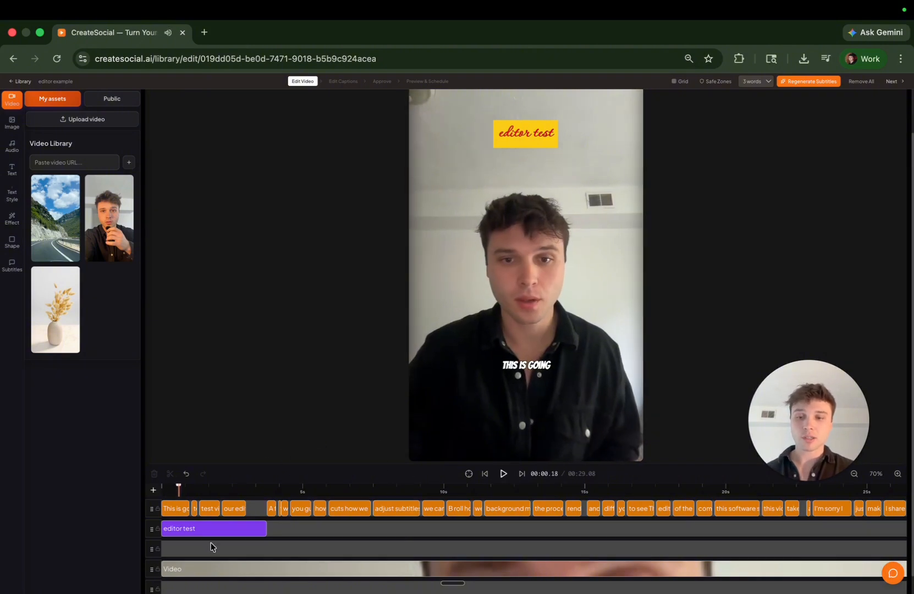
{"action": "left_click", "coordinate": [191, 568]}
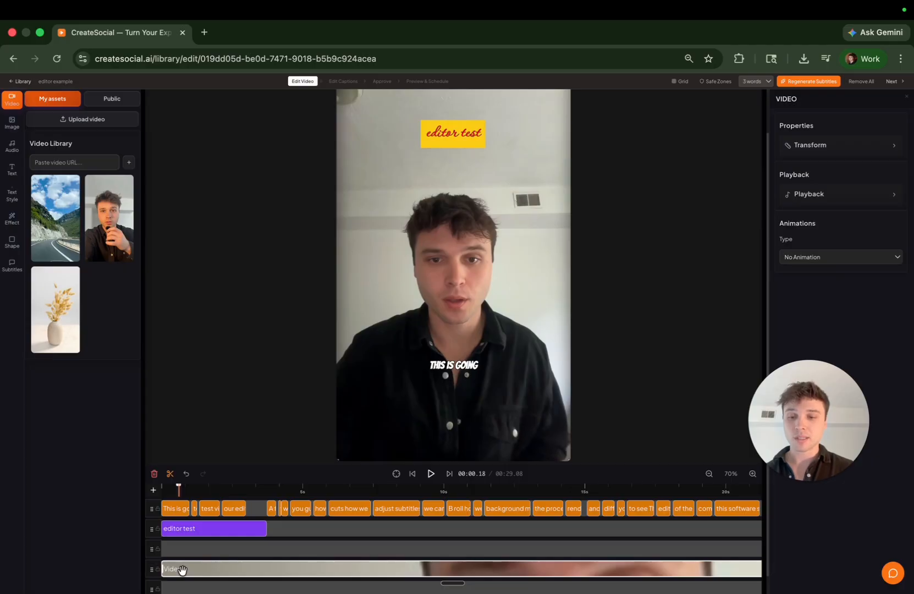
{"action": "left_click", "coordinate": [171, 474]}
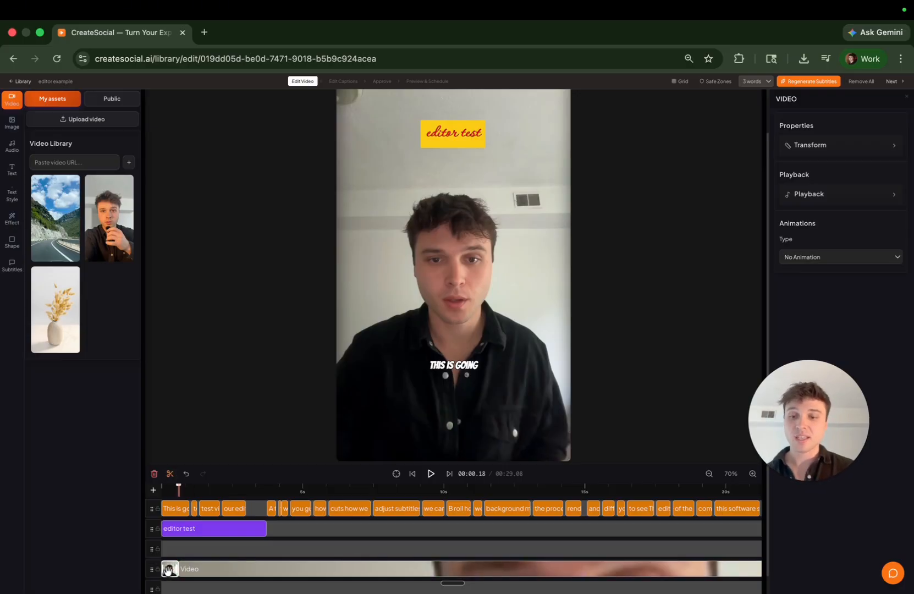
{"action": "left_click", "coordinate": [753, 473]}
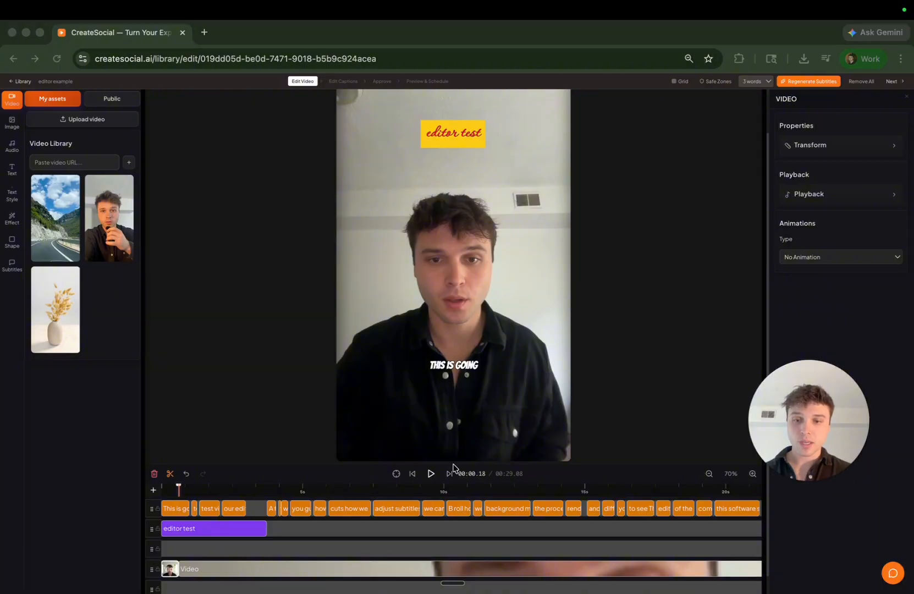
{"action": "left_click", "coordinate": [367, 474]}
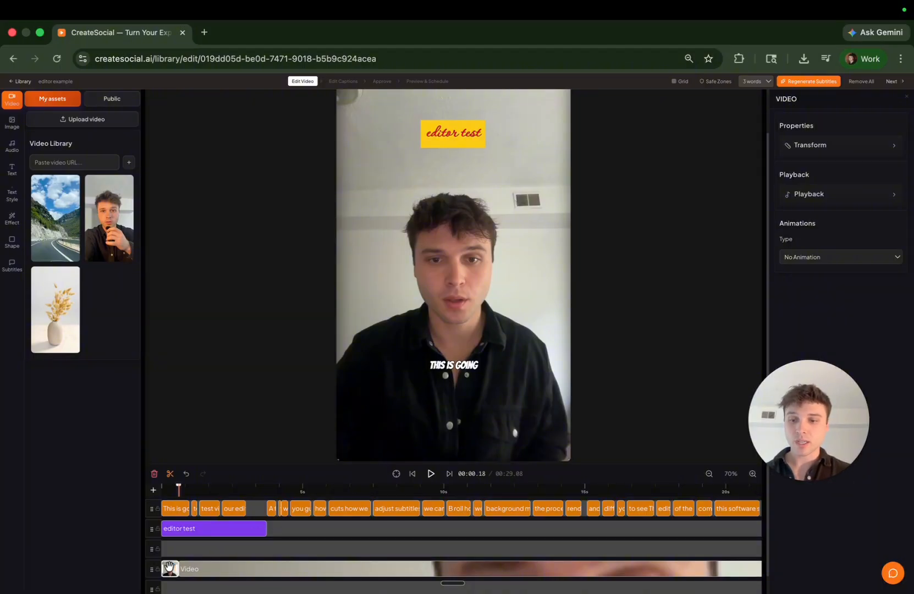
Delete the short opening piece of the split main video, move the remaining clip to the timeline start, and play it briefly.
{"action": "key", "text": "Delete"}
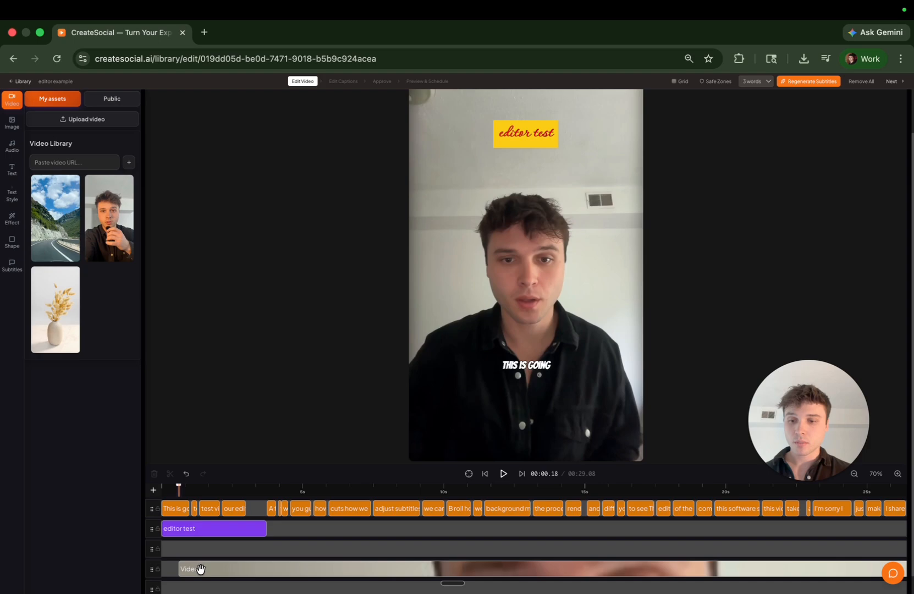
{"action": "left_click_drag", "start_coordinate": [200, 569], "coordinate": [182, 568]}
{"action": "left_click", "coordinate": [182, 568]}
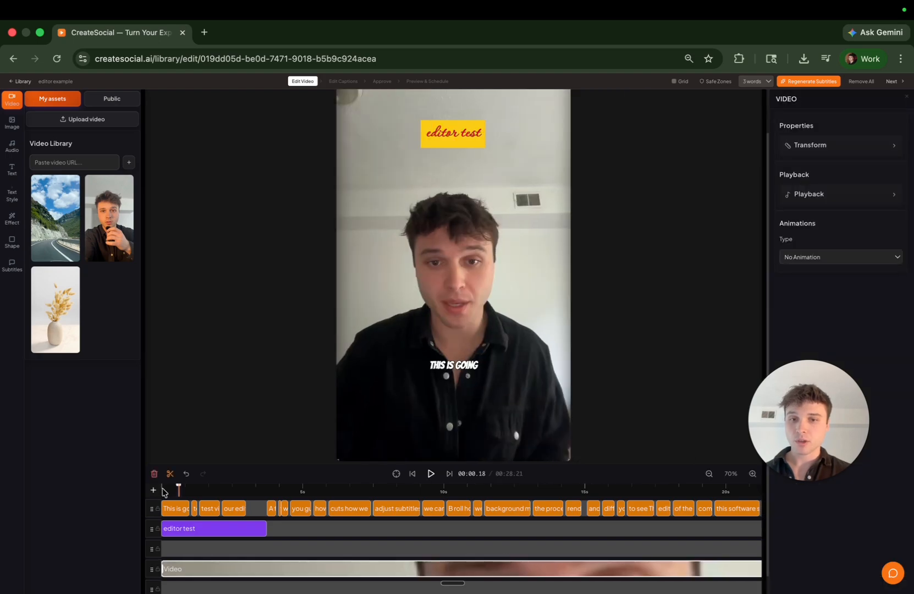
{"action": "left_click", "coordinate": [431, 473]}
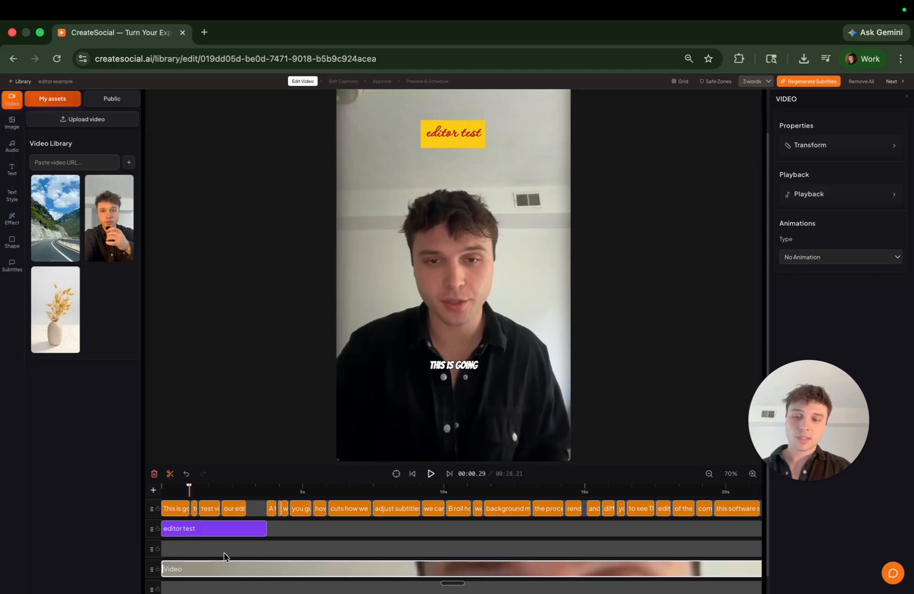
Delete the empty track between the "editor test" text track and the main video track.
{"action": "scroll", "coordinate": [156, 554], "scroll_direction": "down", "scroll_amount": 1}
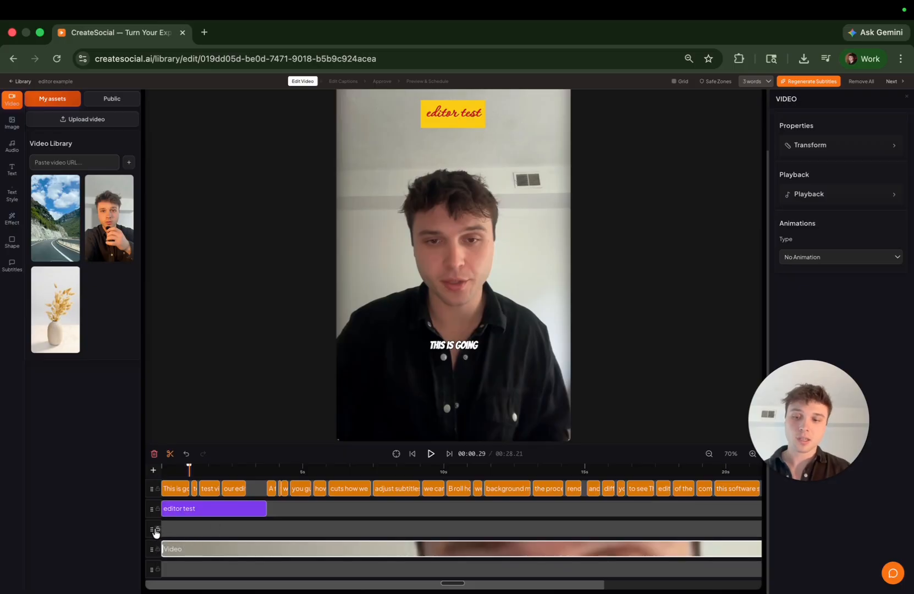
{"action": "left_click", "coordinate": [156, 531]}
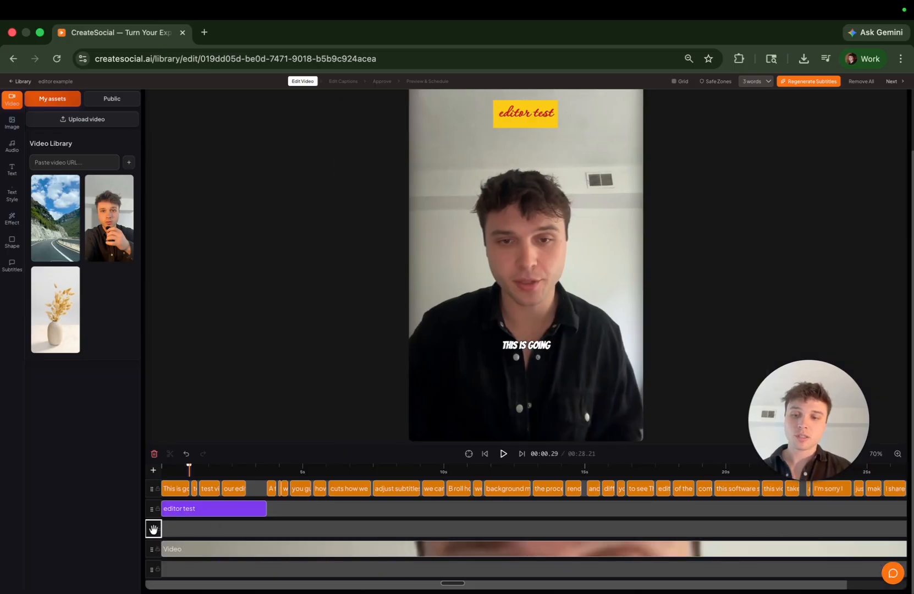
{"action": "left_click", "coordinate": [155, 455]}
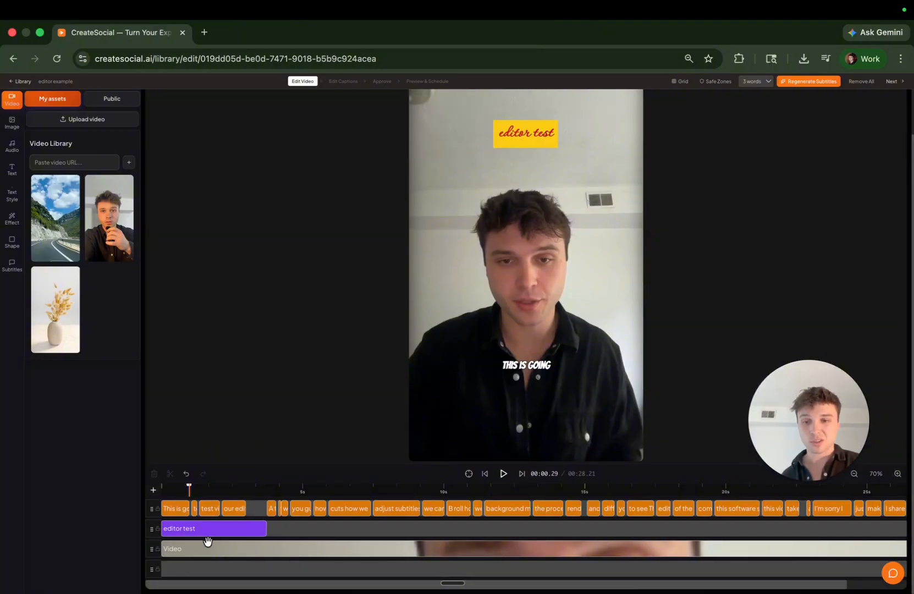
Set the text color of the "This is going" subtitle at the start of the timeline to red, #ff0000.
{"action": "left_click", "coordinate": [174, 489]}
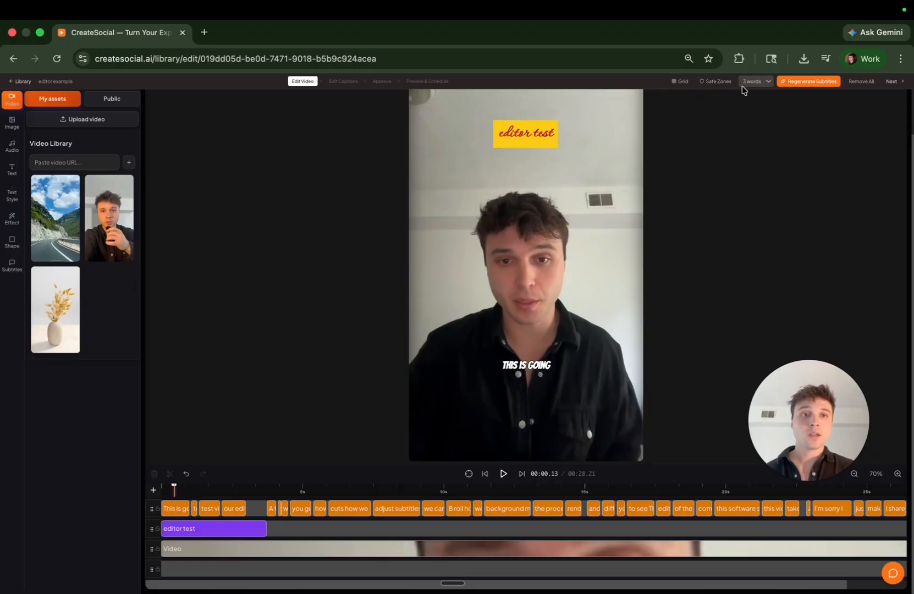
{"action": "left_click", "coordinate": [182, 508]}
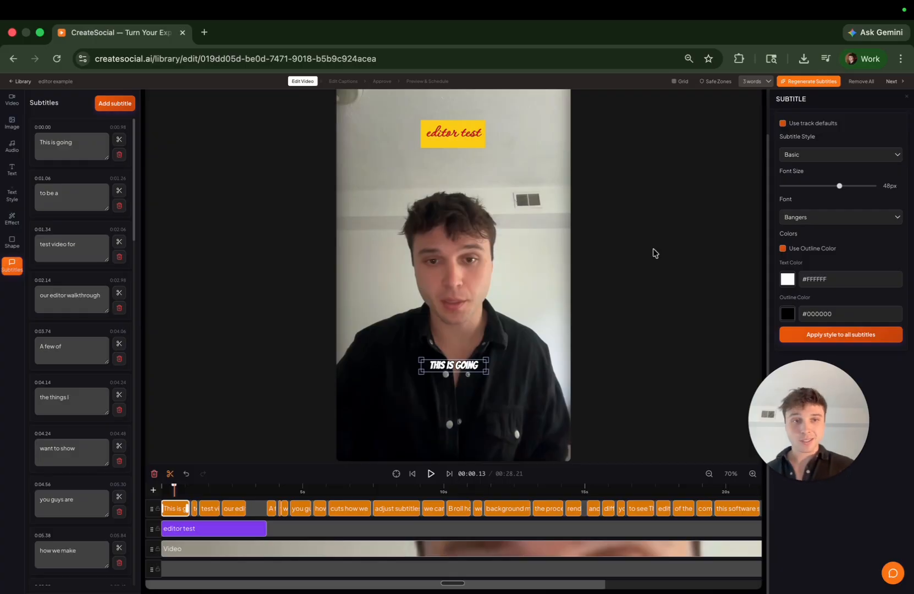
{"action": "left_click", "coordinate": [788, 280]}
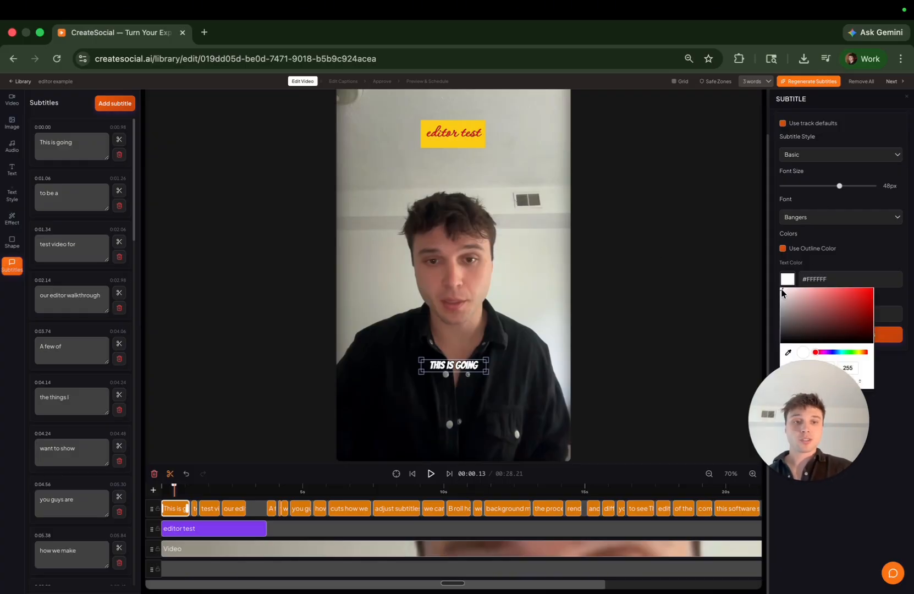
{"action": "left_click_drag", "start_coordinate": [784, 289], "coordinate": [878, 282]}
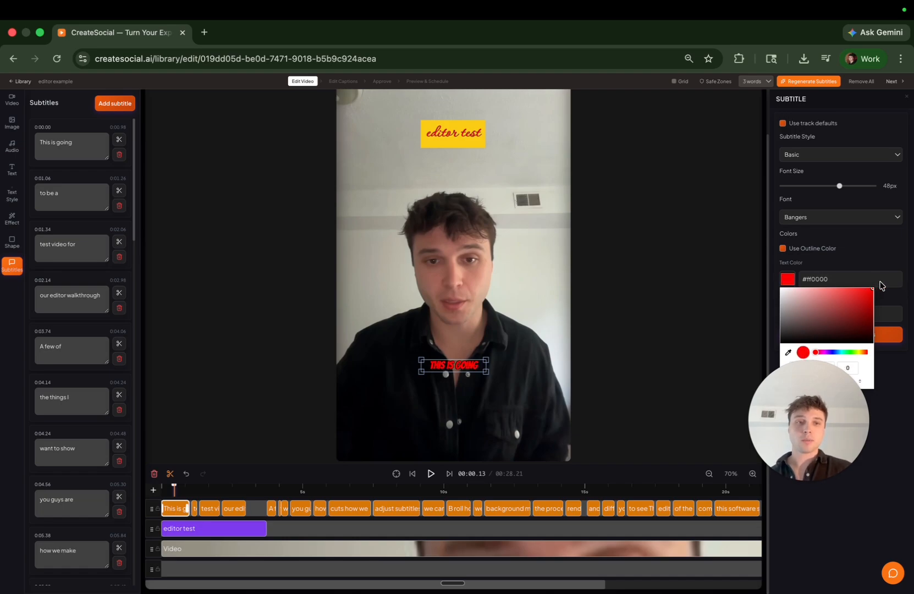
Try the Imperial Script font on the subtitles, check it on another caption, and switch the font back to Bangers.
{"action": "left_click", "coordinate": [862, 223]}
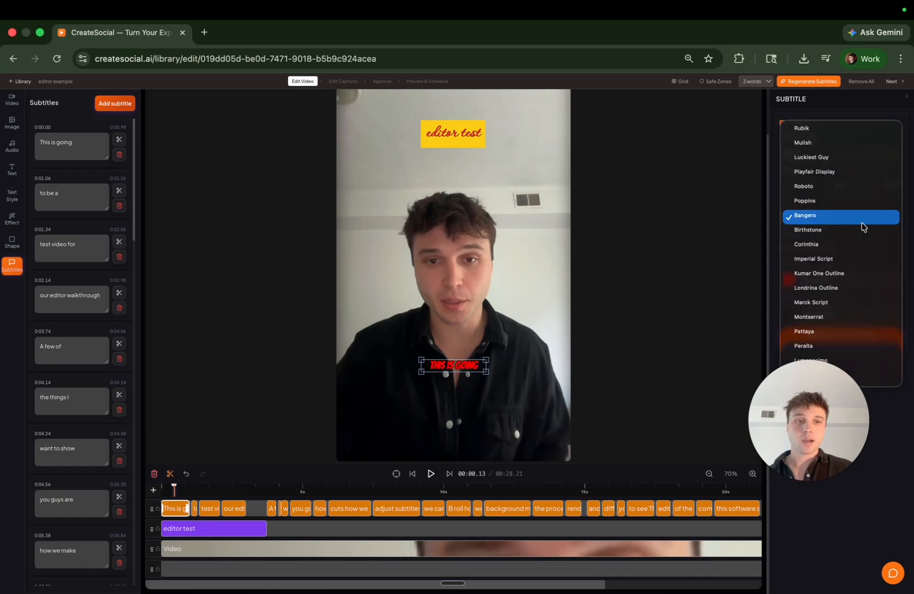
{"action": "left_click", "coordinate": [837, 261]}
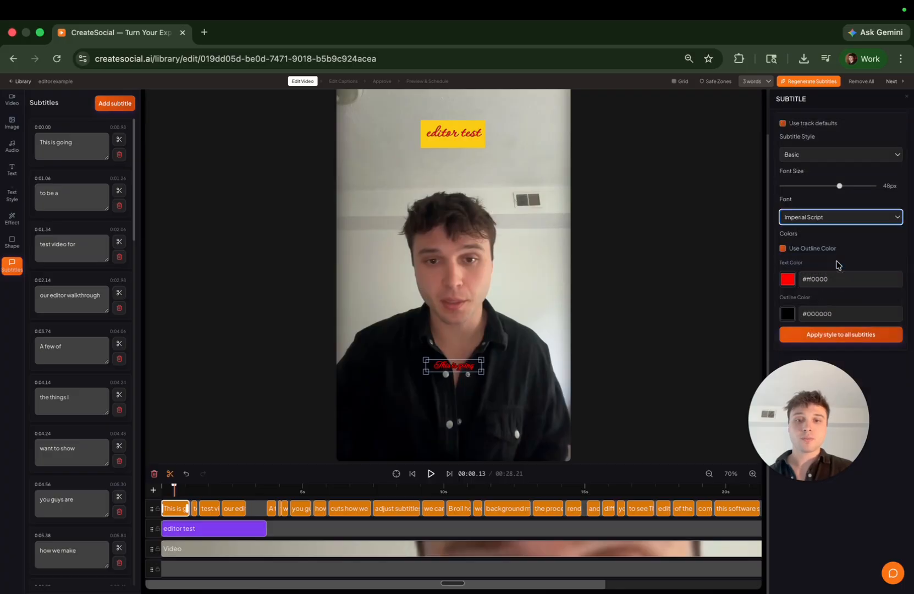
{"action": "left_click", "coordinate": [203, 488]}
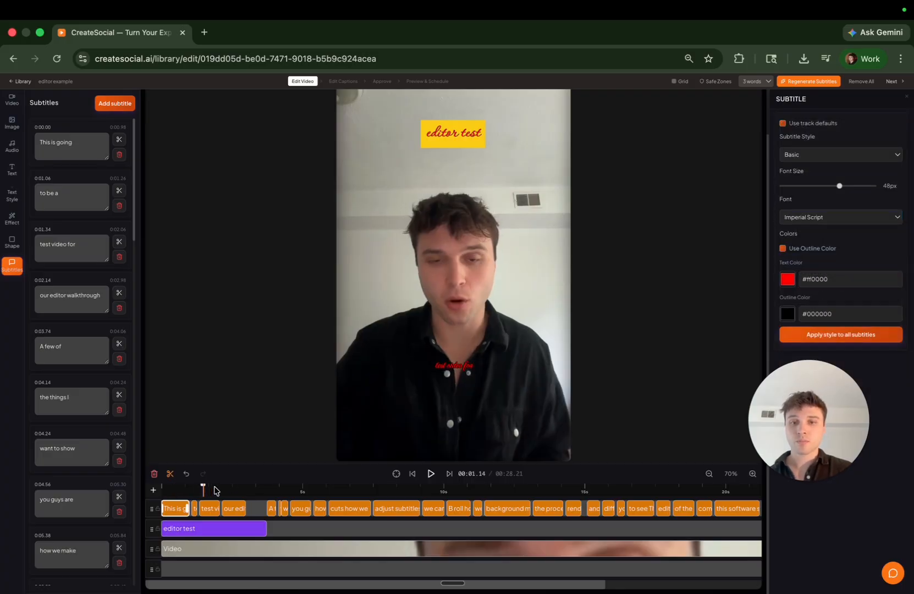
{"action": "left_click", "coordinate": [171, 489]}
{"action": "left_click", "coordinate": [816, 222]}
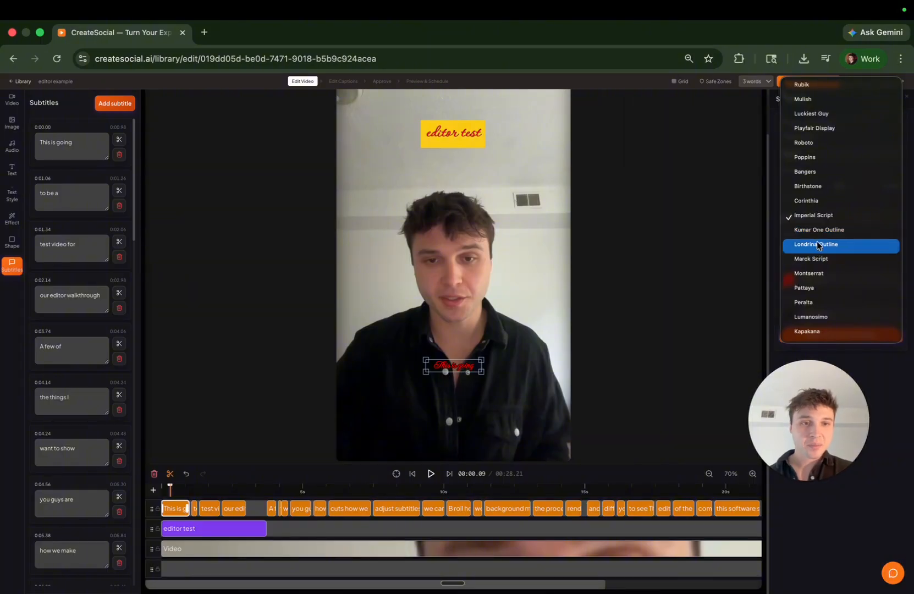
{"action": "left_click", "coordinate": [821, 175]}
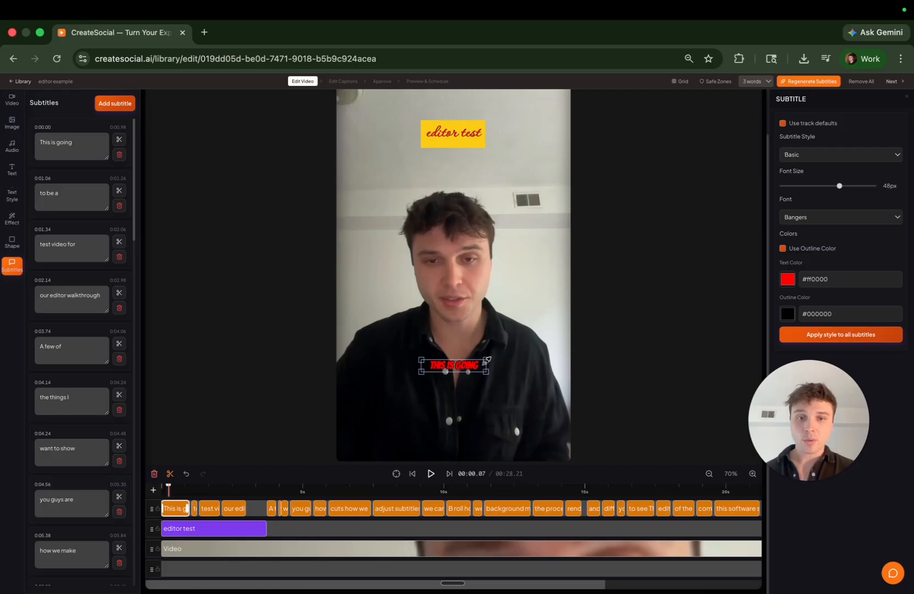
Enlarge the subtitles to 94px, shift them slightly lower in the frame, and play the video to check their look.
{"action": "left_click_drag", "start_coordinate": [488, 360], "coordinate": [461, 378]}
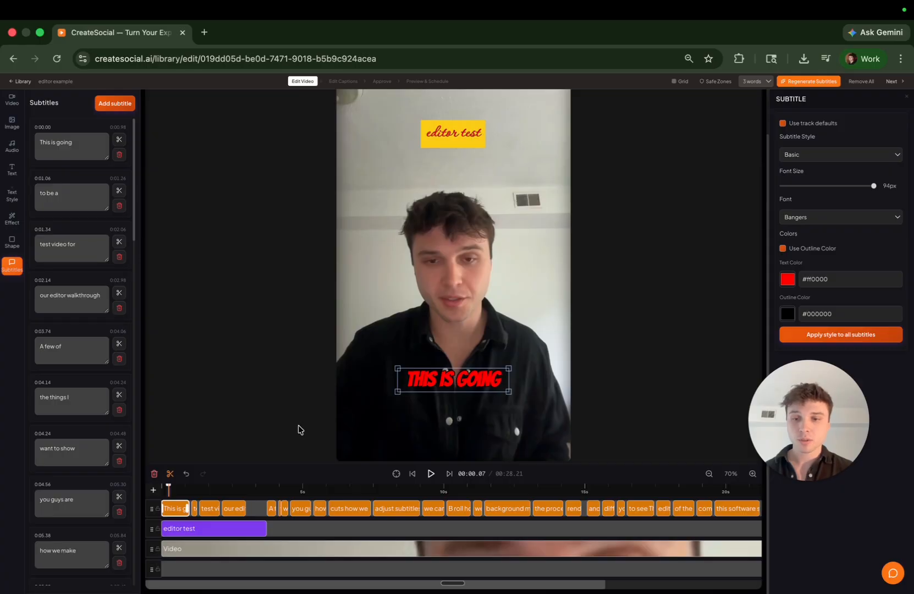
{"action": "left_click", "coordinate": [432, 473]}
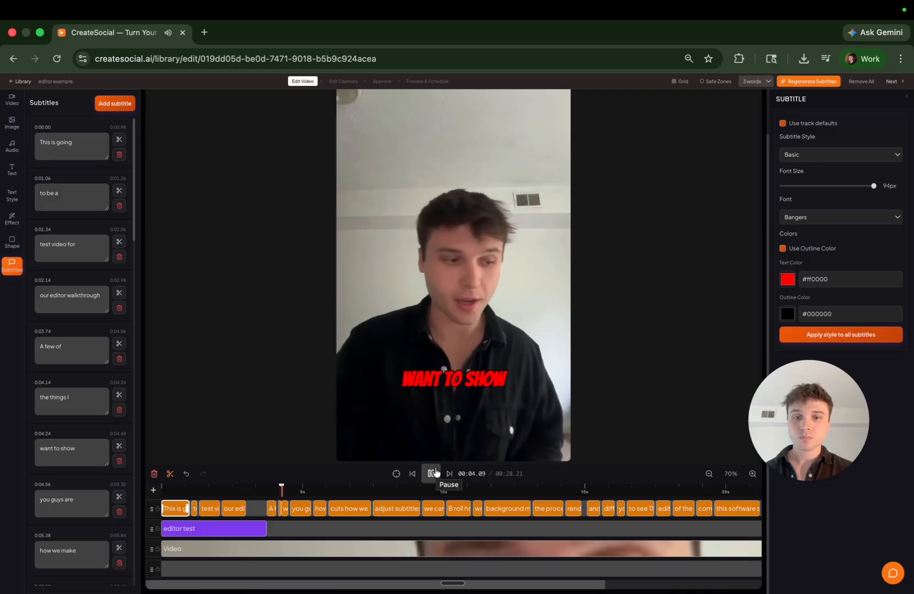
{"action": "left_click", "coordinate": [435, 472]}
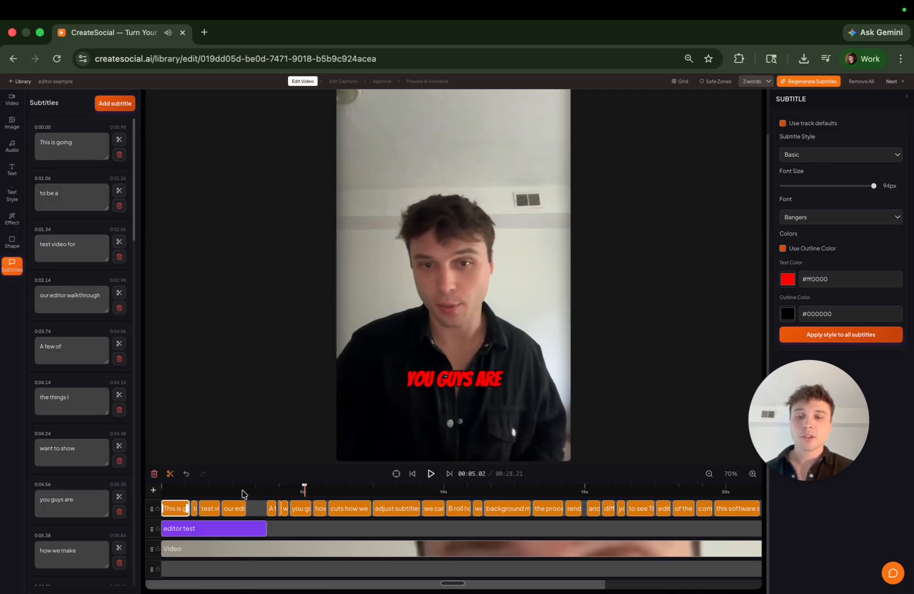
{"action": "left_click", "coordinate": [223, 489]}
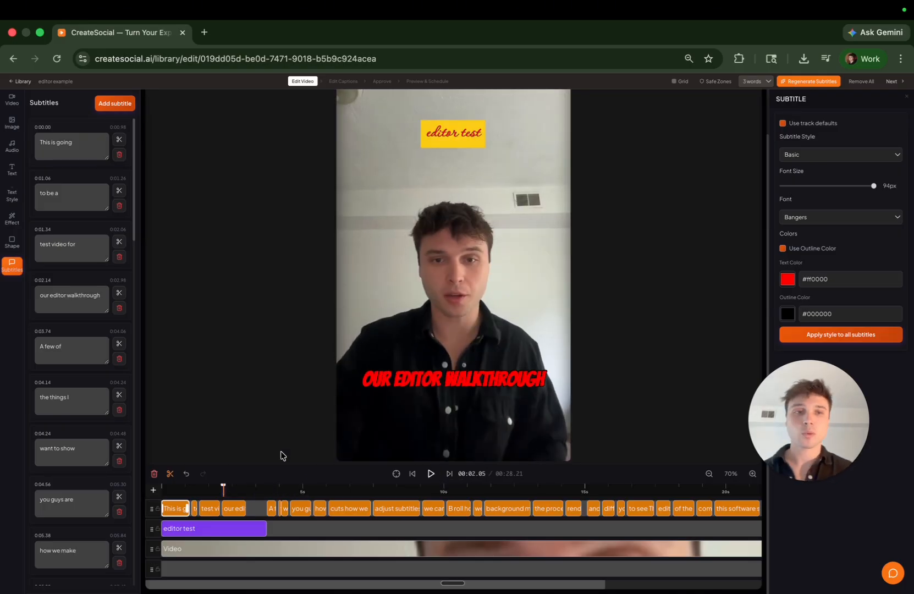
Remove all subtitles, regenerate them with the 3 words setting, and preview the new captions at 00:01.05.
{"action": "left_click", "coordinate": [862, 82]}
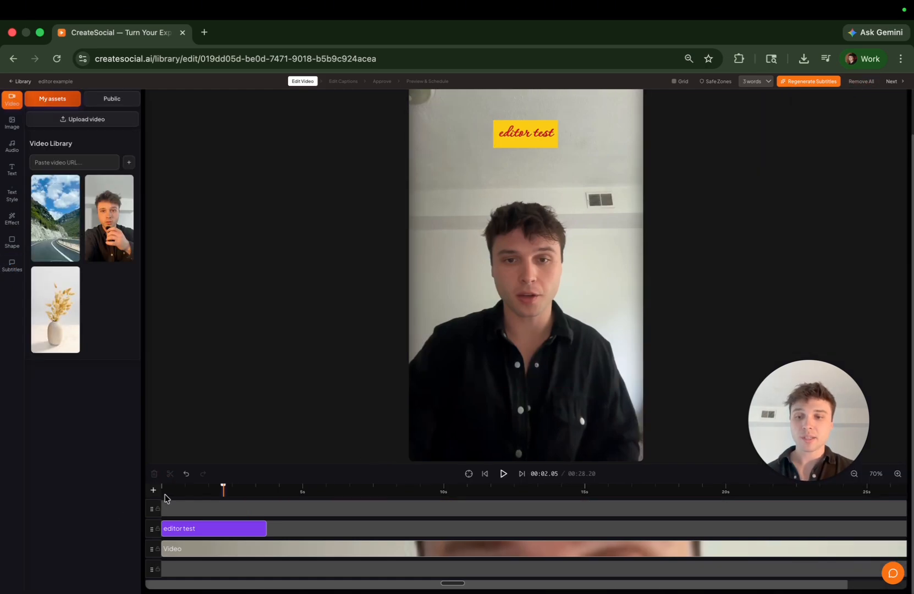
{"action": "left_click", "coordinate": [164, 494]}
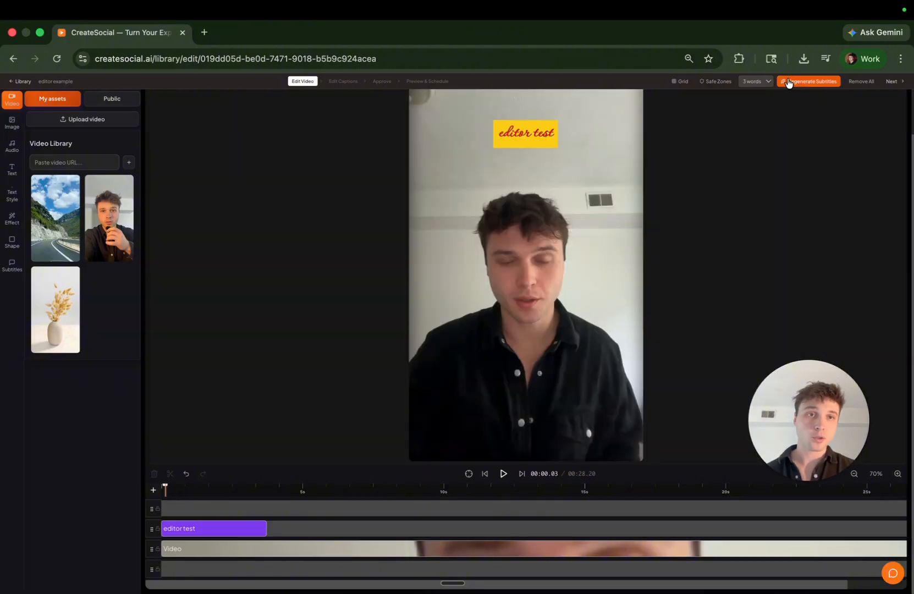
{"action": "left_click", "coordinate": [761, 83]}
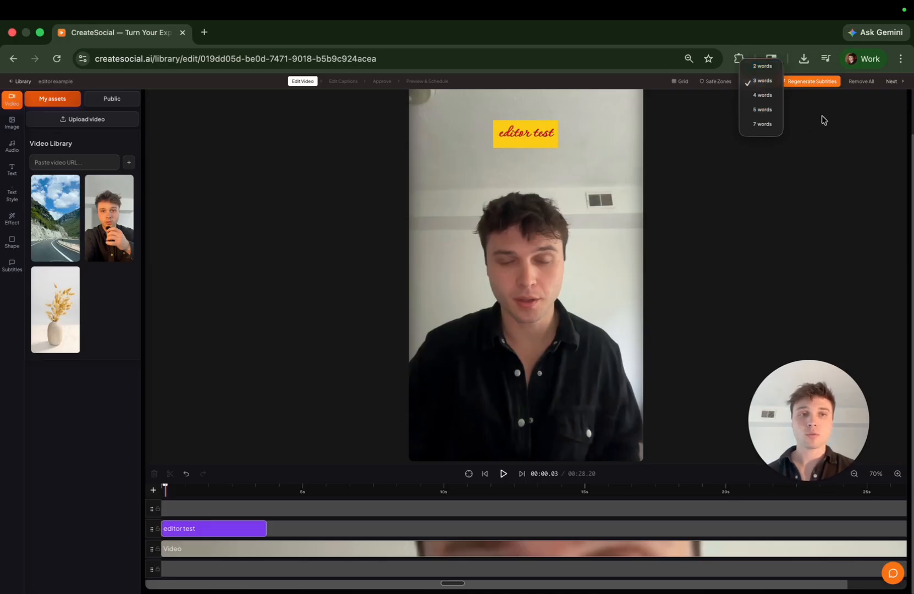
{"action": "left_click", "coordinate": [795, 84]}
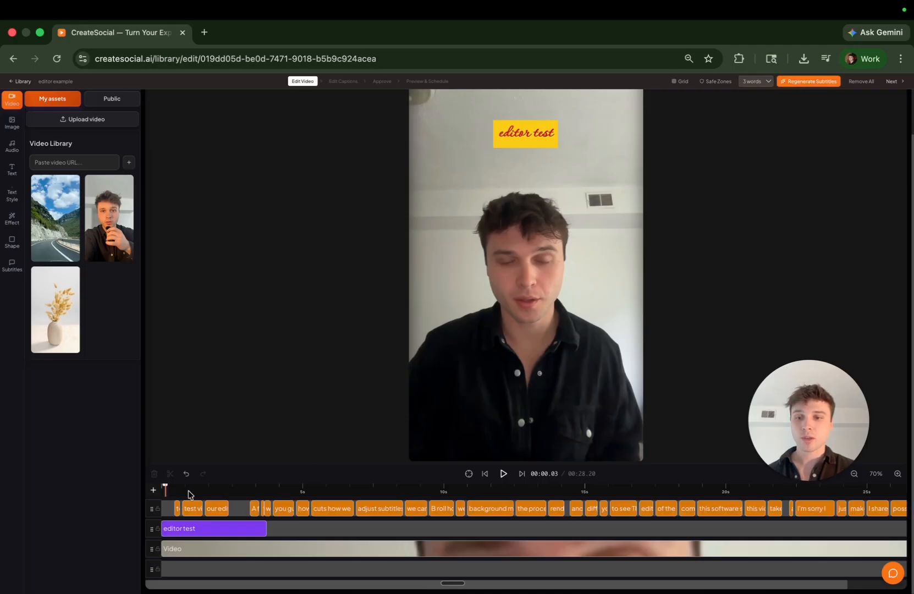
{"action": "left_click", "coordinate": [195, 489]}
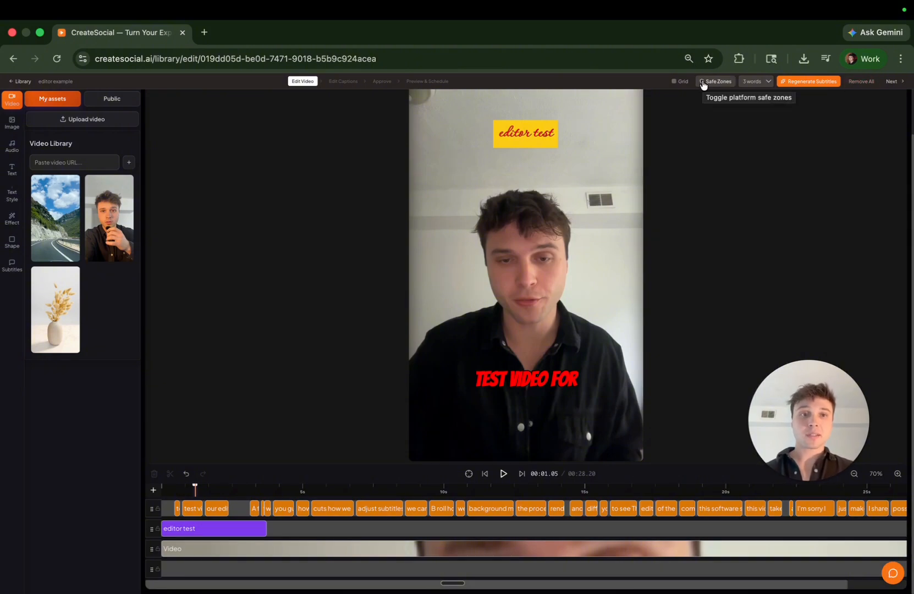
Show the platform safe zones, reposition the "test video for" subtitle just above the lower boundary, and hide the zones again.
{"action": "left_click", "coordinate": [703, 82]}
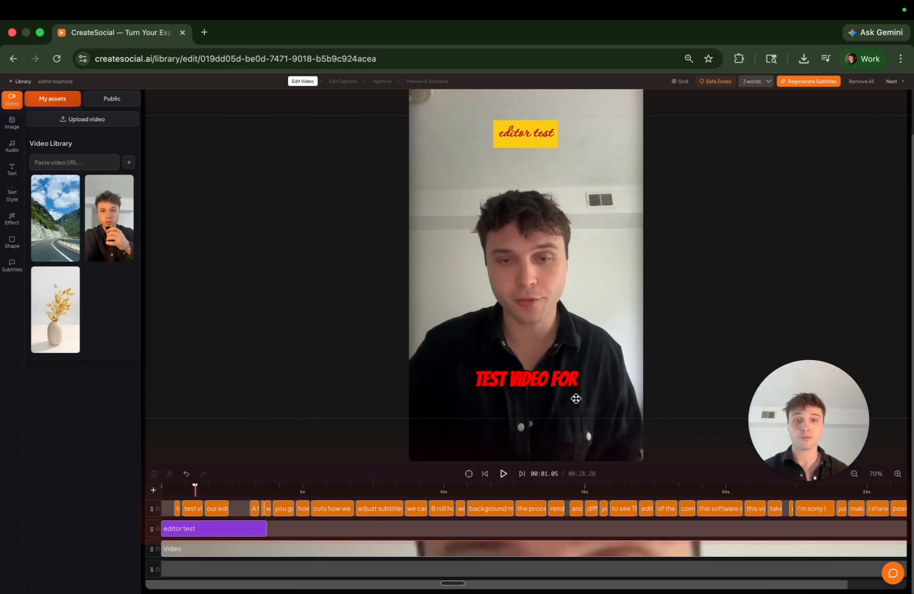
{"action": "left_click", "coordinate": [554, 379]}
{"action": "left_click_drag", "start_coordinate": [554, 379], "coordinate": [552, 431]}
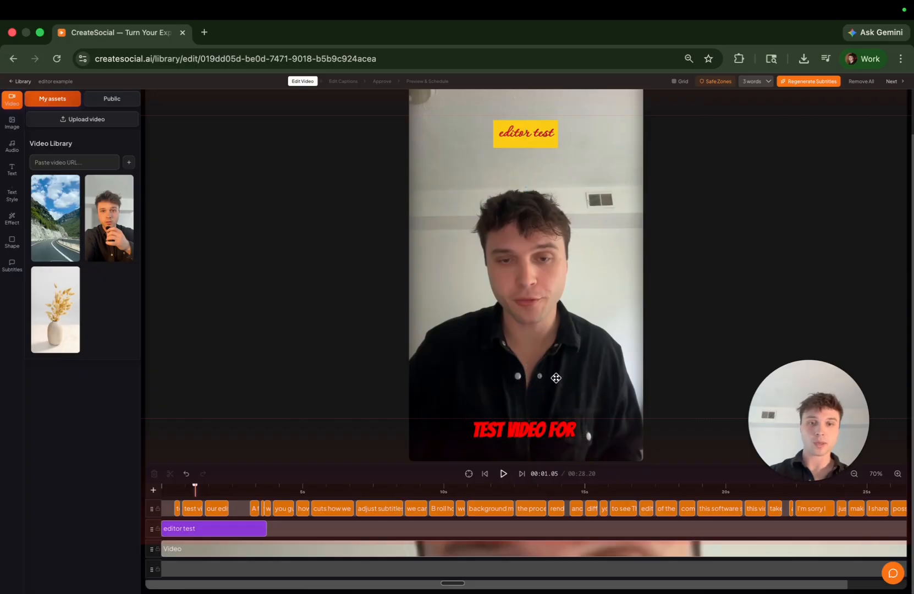
{"action": "left_click", "coordinate": [548, 431]}
{"action": "left_click_drag", "start_coordinate": [549, 430], "coordinate": [550, 395]}
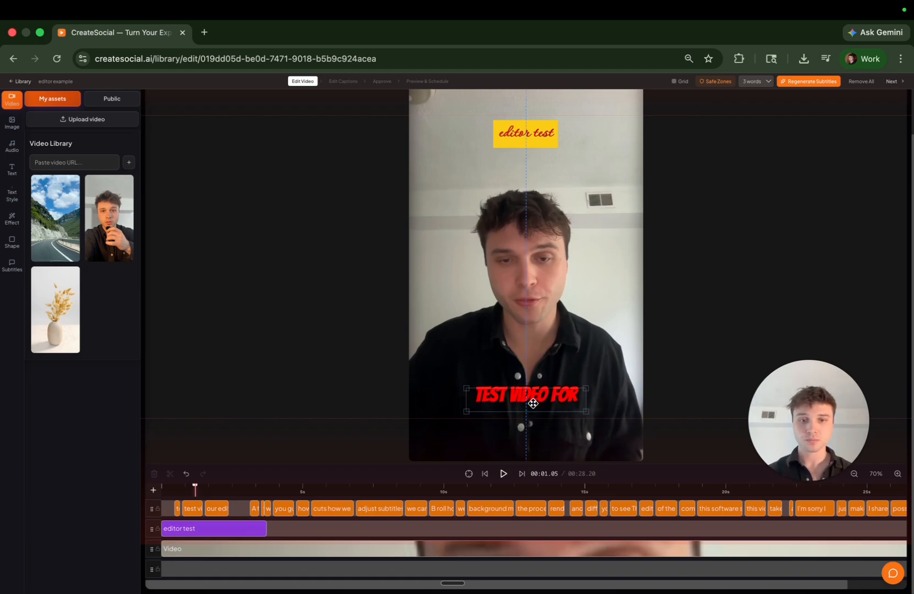
{"action": "left_click_drag", "start_coordinate": [533, 396], "coordinate": [533, 400]}
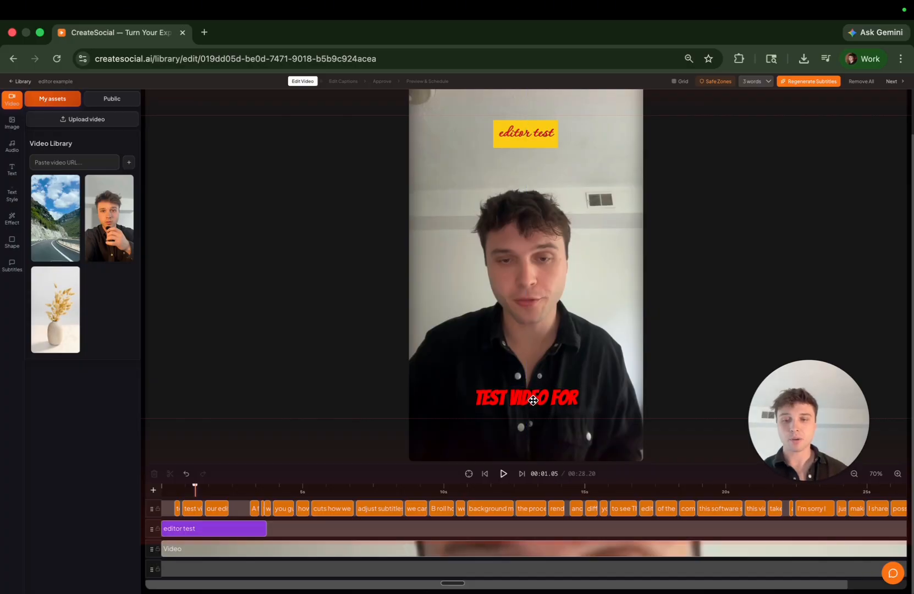
{"action": "left_click", "coordinate": [713, 84]}
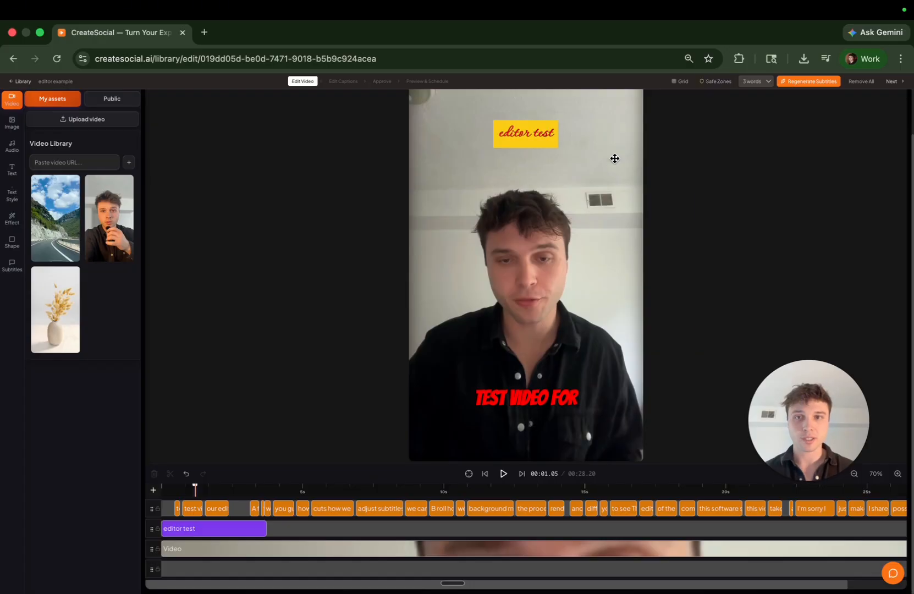
Change the subtitle style of the "test video for" caption to Word by Word.
{"action": "left_click", "coordinate": [517, 393]}
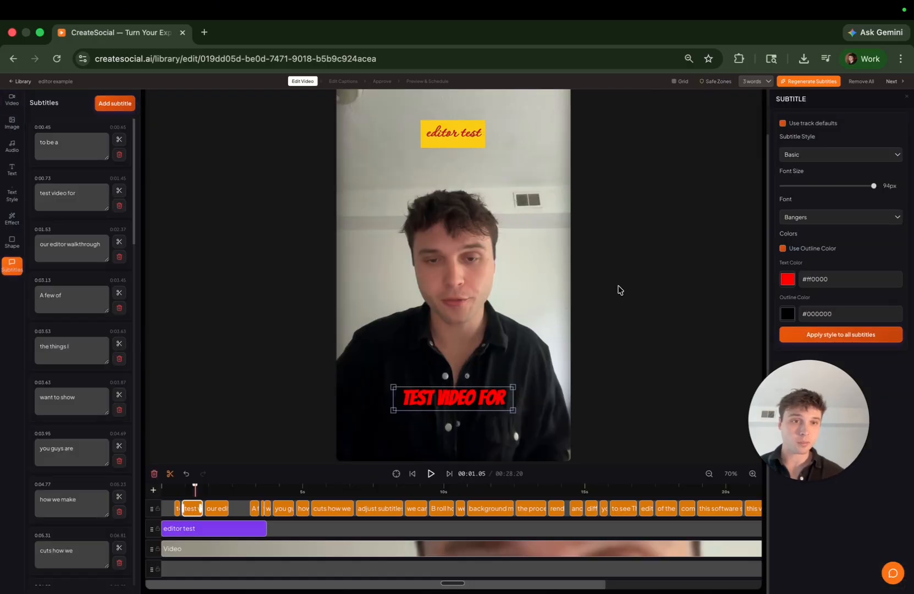
{"action": "left_click", "coordinate": [821, 157]}
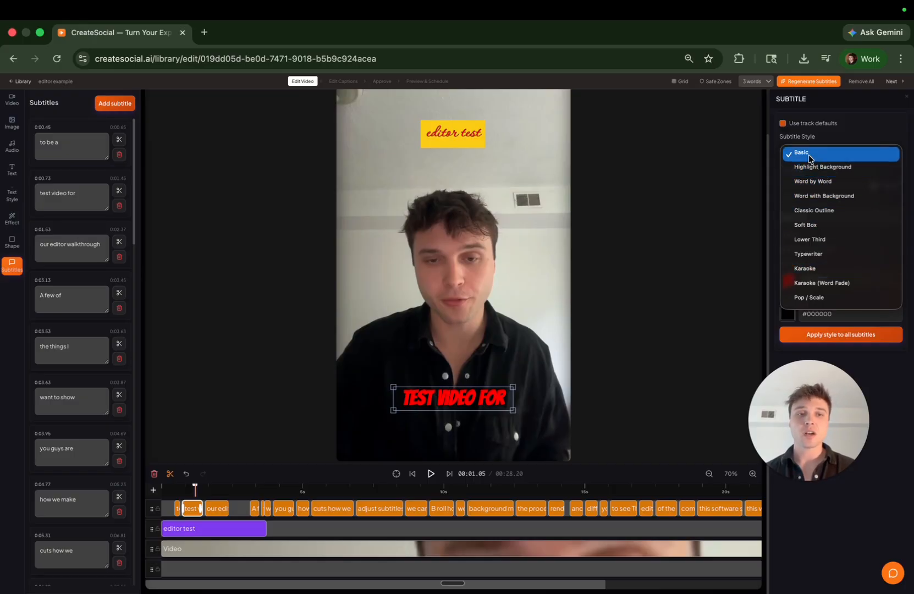
{"action": "left_click", "coordinate": [814, 183]}
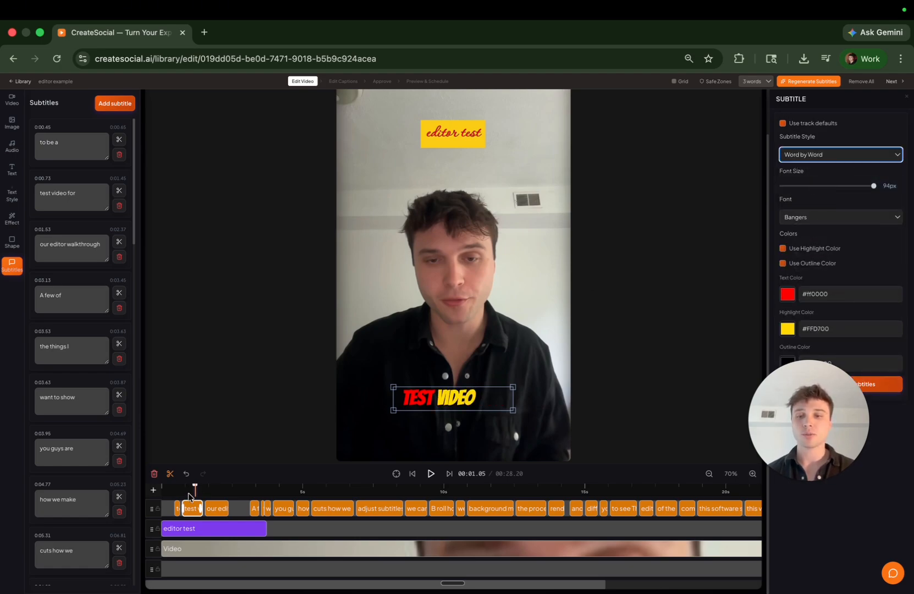
Set the subtitle highlight color to the near-white #fafafa and play the video from near the start to preview it.
{"action": "left_click", "coordinate": [786, 329]}
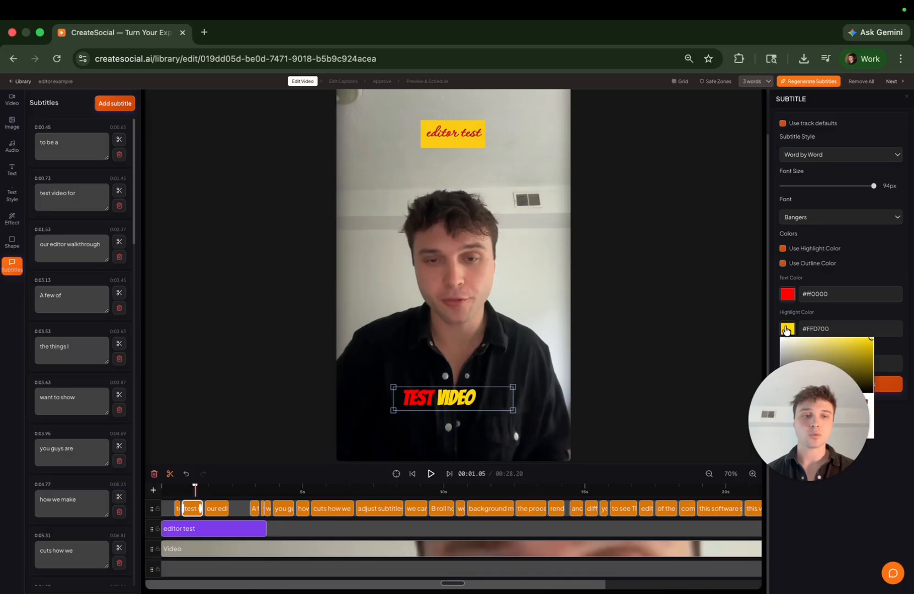
{"action": "left_click_drag", "start_coordinate": [833, 442], "coordinate": [809, 505]}
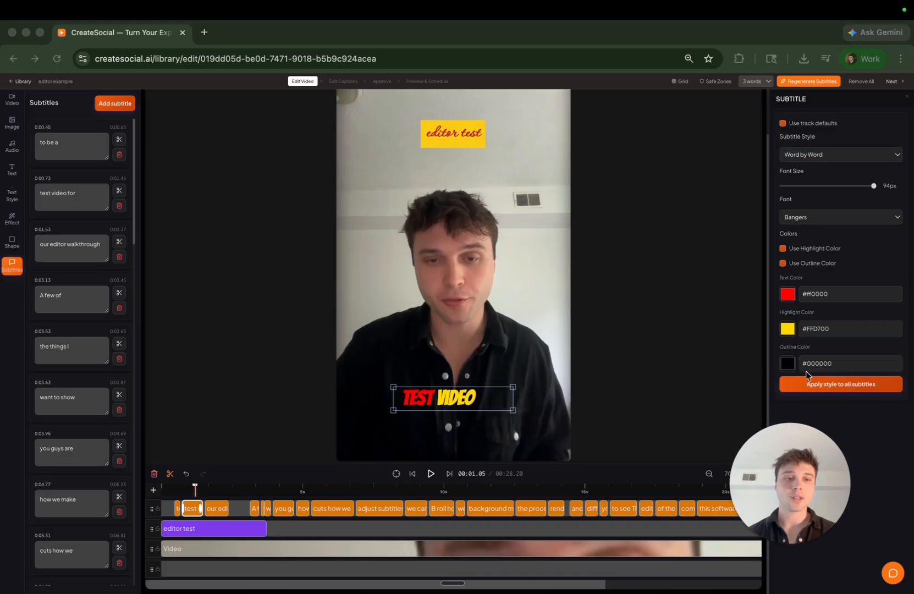
{"action": "left_click", "coordinate": [787, 328]}
{"action": "left_click", "coordinate": [787, 331]}
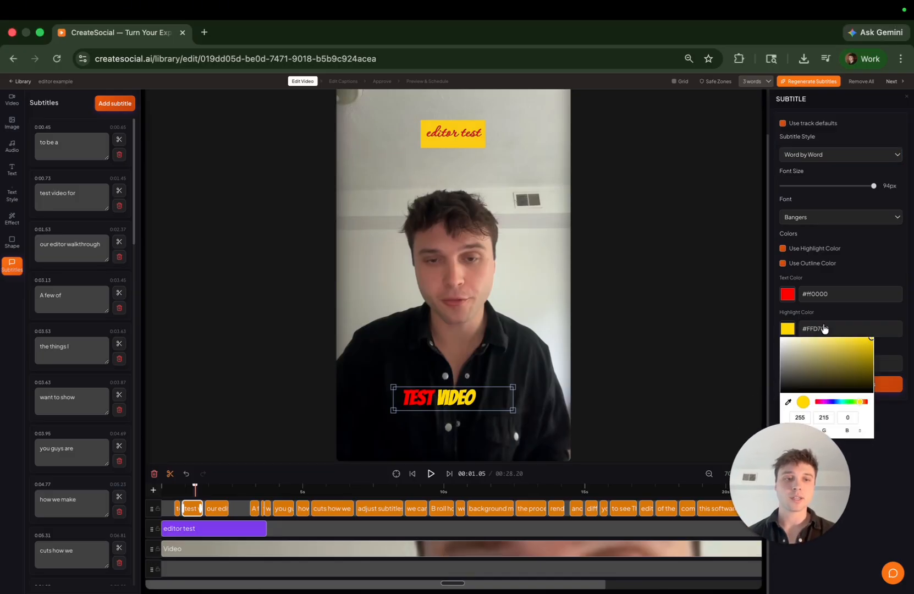
{"action": "left_click_drag", "start_coordinate": [872, 340], "coordinate": [759, 344]}
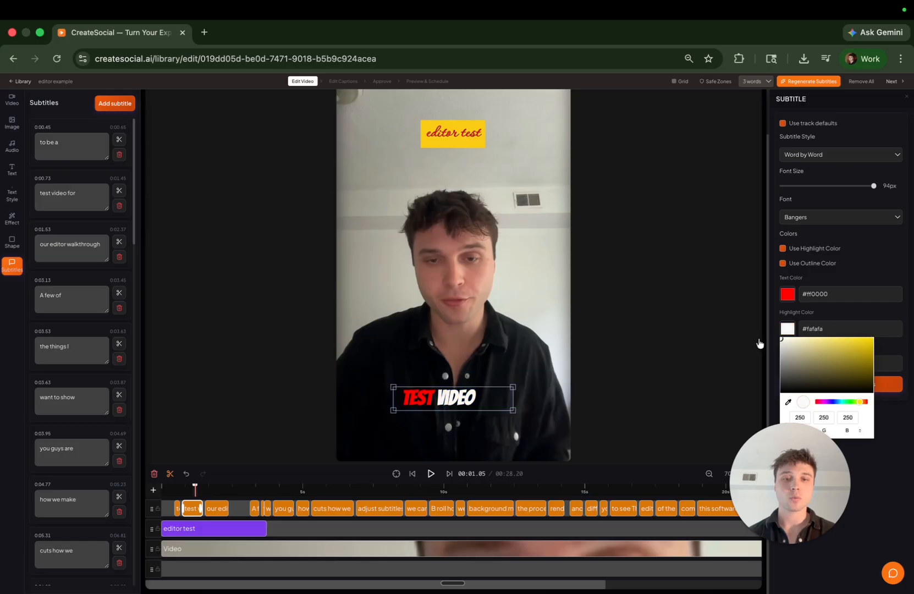
{"action": "left_click", "coordinate": [168, 488]}
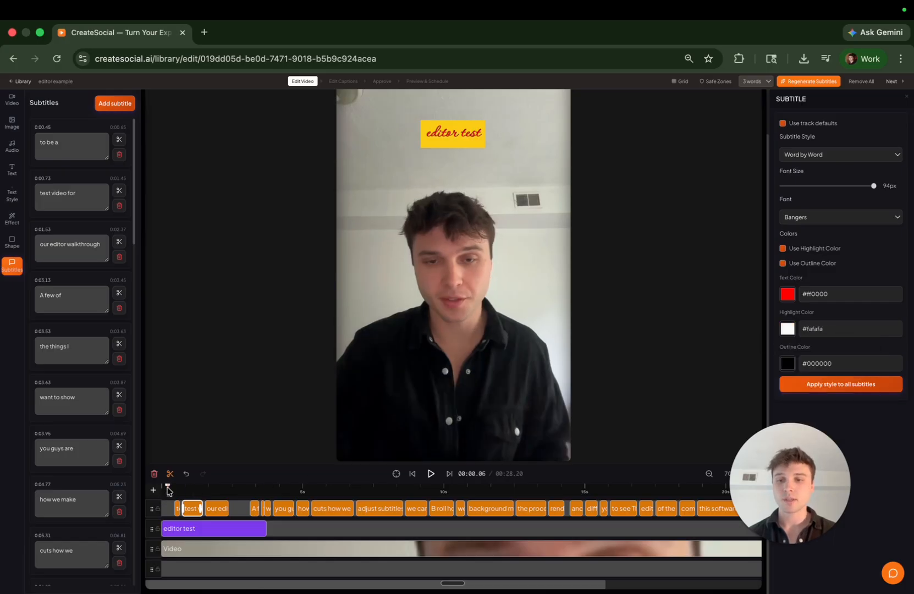
{"action": "left_click", "coordinate": [432, 473]}
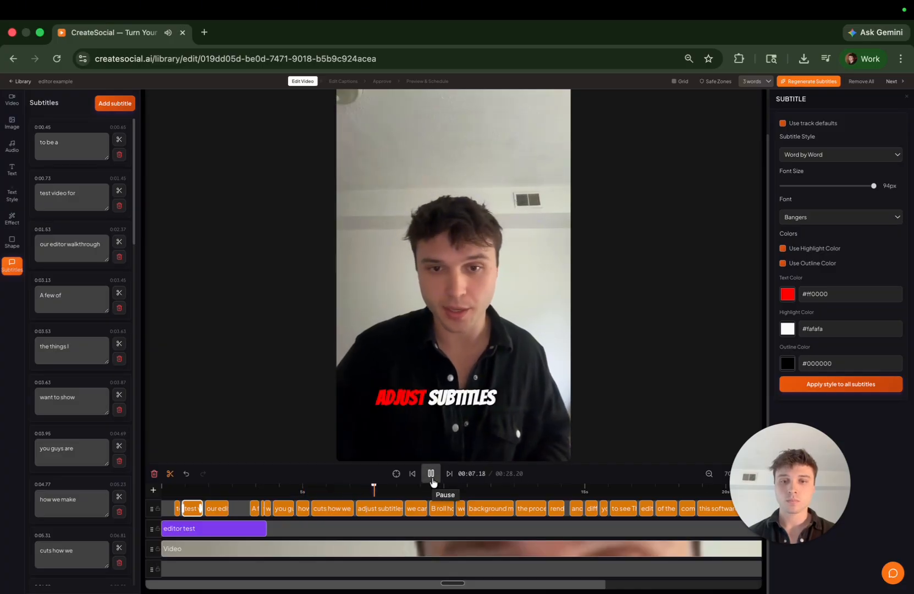
{"action": "left_click", "coordinate": [432, 482]}
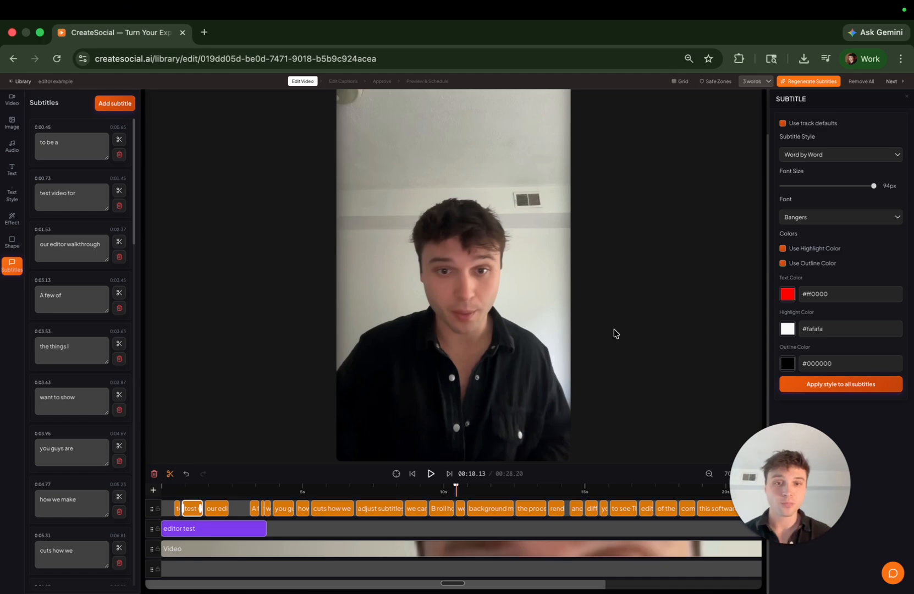
Change the subtitle style to Pop / Scale and play the video from the first caption to preview the animation.
{"action": "left_click", "coordinate": [823, 156]}
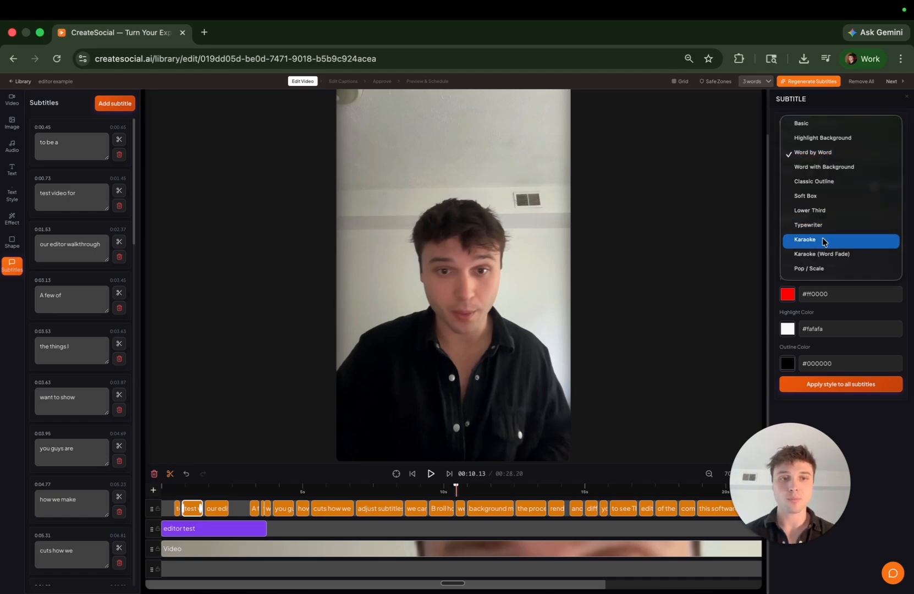
{"action": "left_click", "coordinate": [817, 269]}
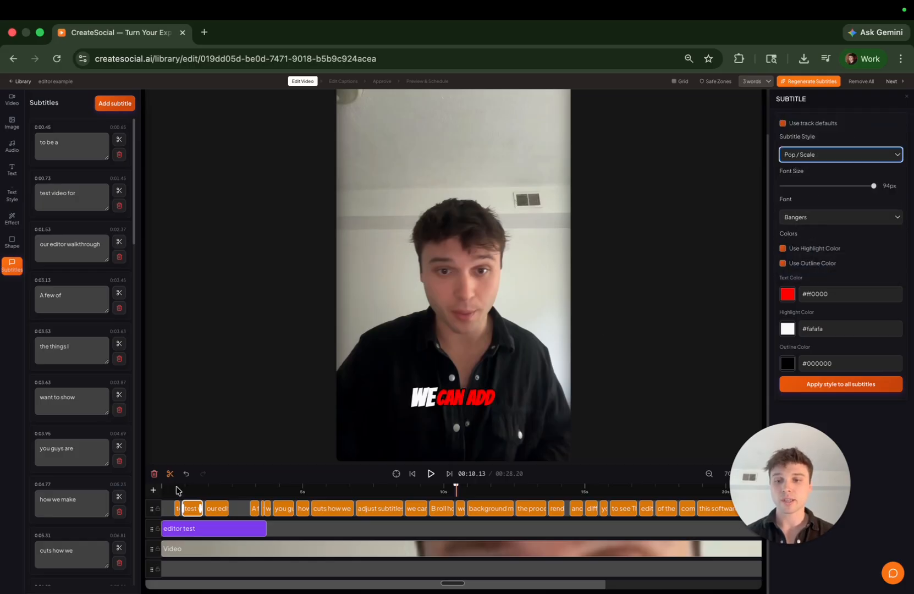
{"action": "left_click", "coordinate": [177, 489]}
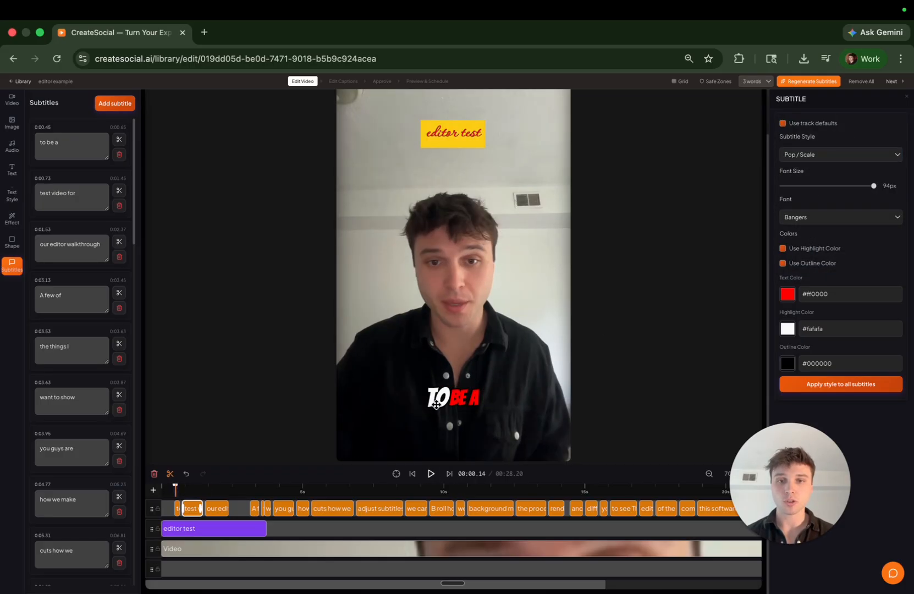
{"action": "left_click", "coordinate": [430, 474]}
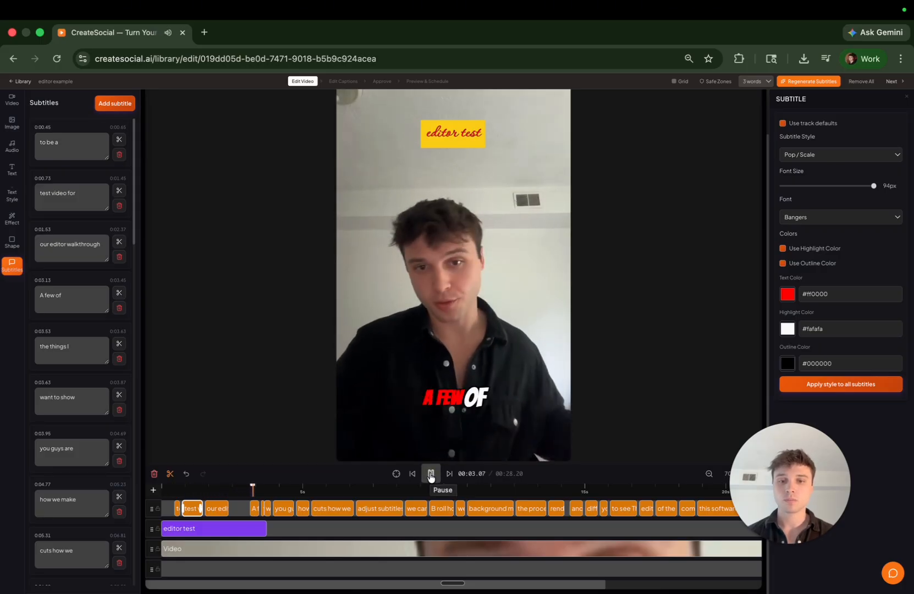
{"action": "left_click", "coordinate": [430, 474]}
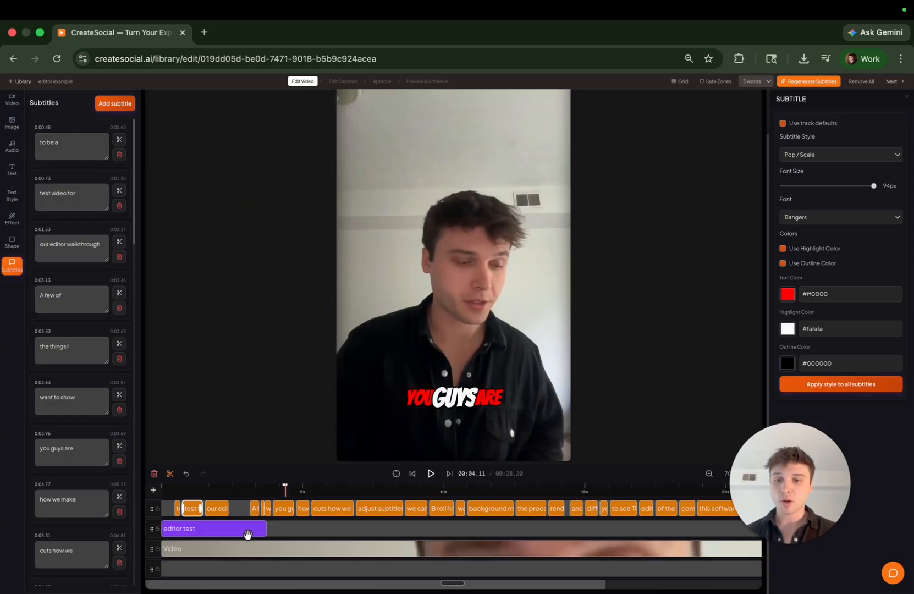
Review the subtitle list and play the section around the "to see The" and "editor is one" captions to check their wording.
{"action": "left_click", "coordinate": [215, 505]}
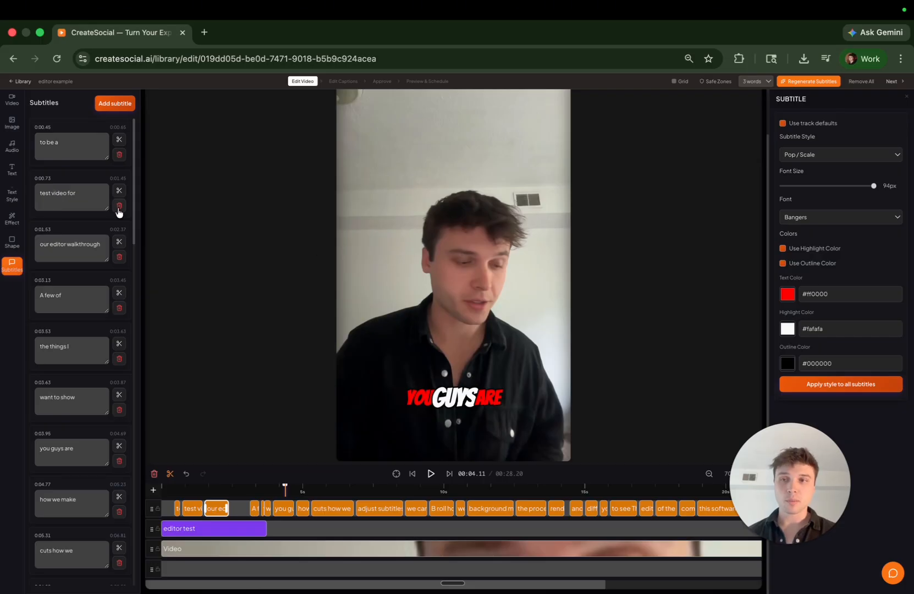
{"action": "scroll", "coordinate": [54, 194], "scroll_direction": "down", "scroll_amount": 5}
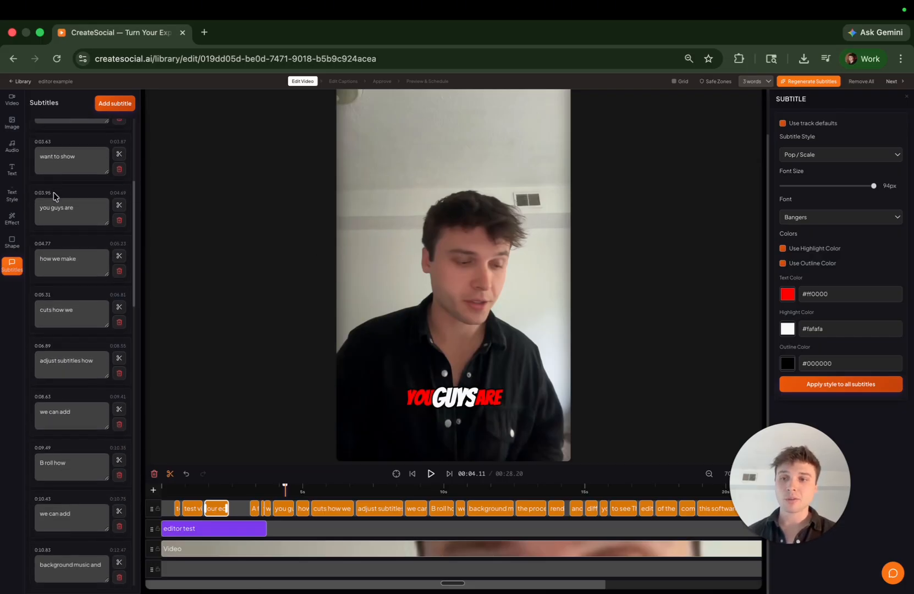
{"action": "scroll", "coordinate": [53, 194], "scroll_direction": "down", "scroll_amount": 7}
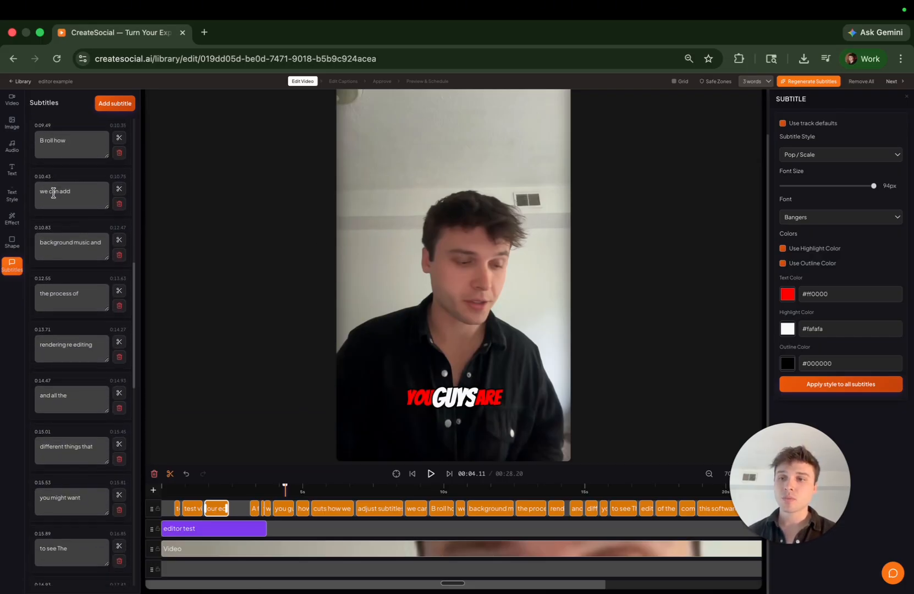
{"action": "scroll", "coordinate": [53, 193], "scroll_direction": "down", "scroll_amount": 5}
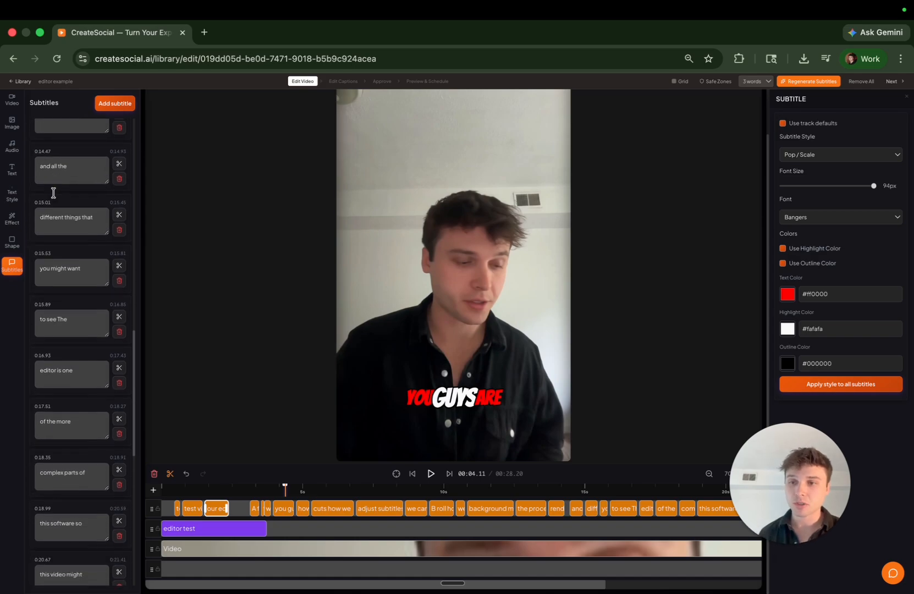
{"action": "scroll", "coordinate": [54, 193], "scroll_direction": "down", "scroll_amount": 1}
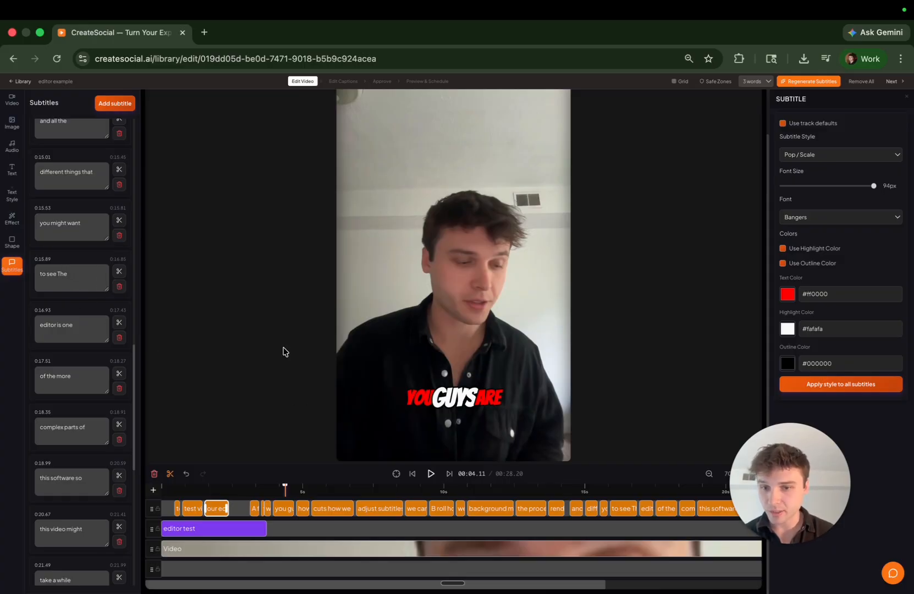
{"action": "left_click", "coordinate": [575, 489]}
{"action": "left_click", "coordinate": [430, 473]}
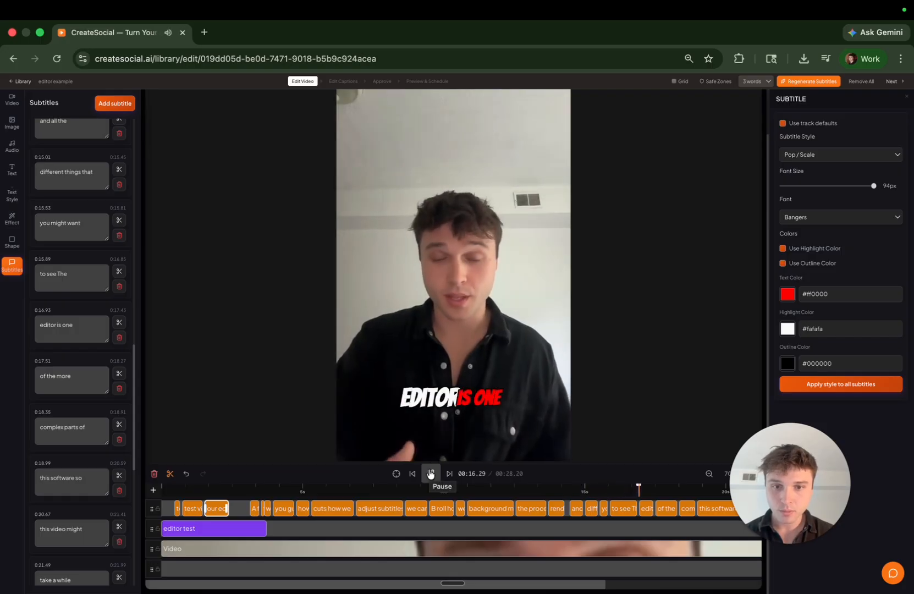
{"action": "left_click", "coordinate": [430, 473]}
Move the word "The" from the "to see The" subtitle to the start of "editor is one" and preview it at 00:17.00.
{"action": "left_click", "coordinate": [627, 495]}
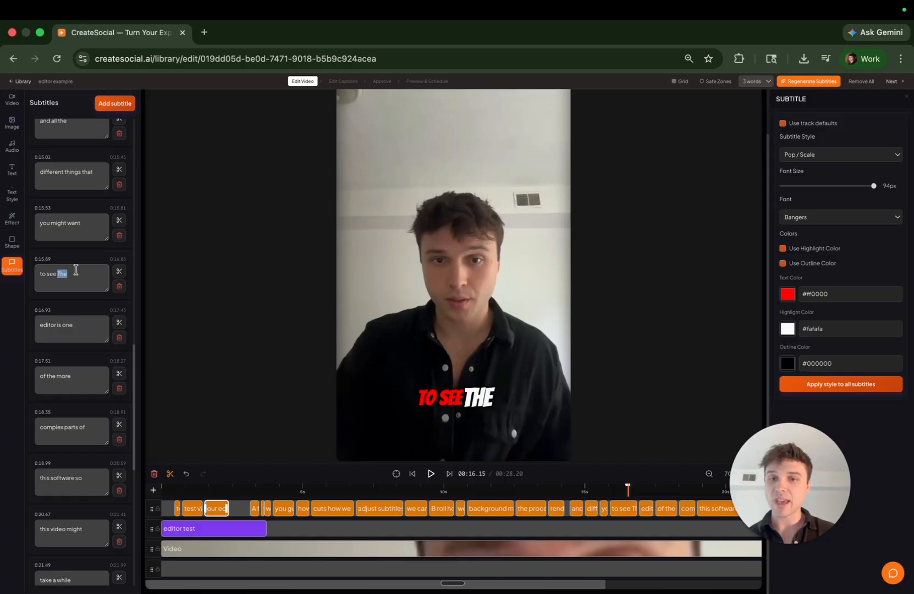
{"action": "key", "text": "BackSpace"}
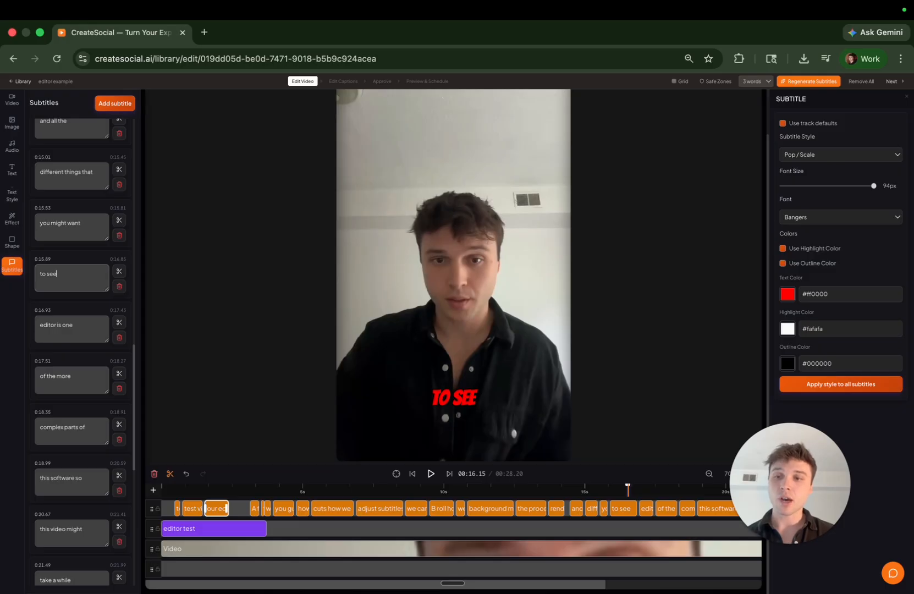
{"action": "left_click", "coordinate": [39, 324]}
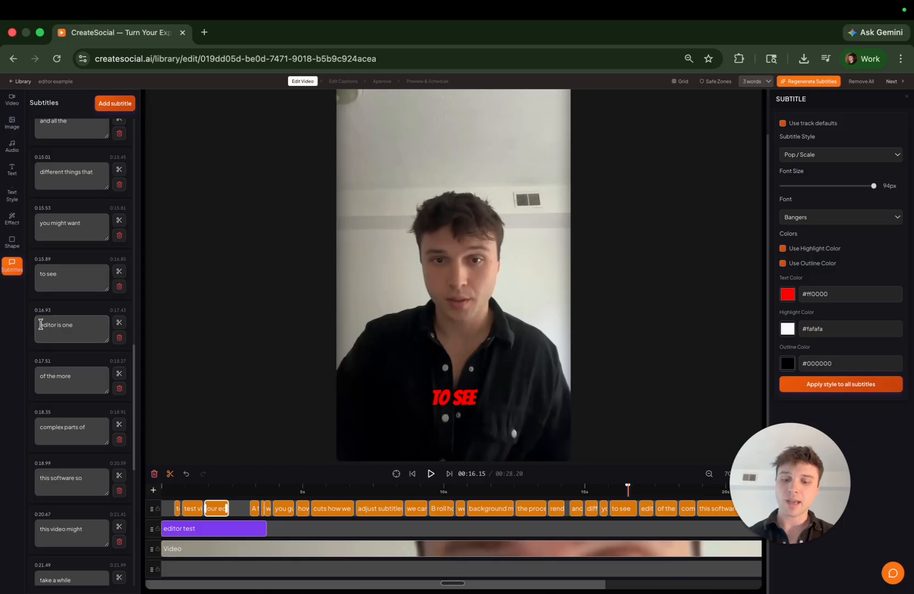
{"action": "type", "text": "The"}
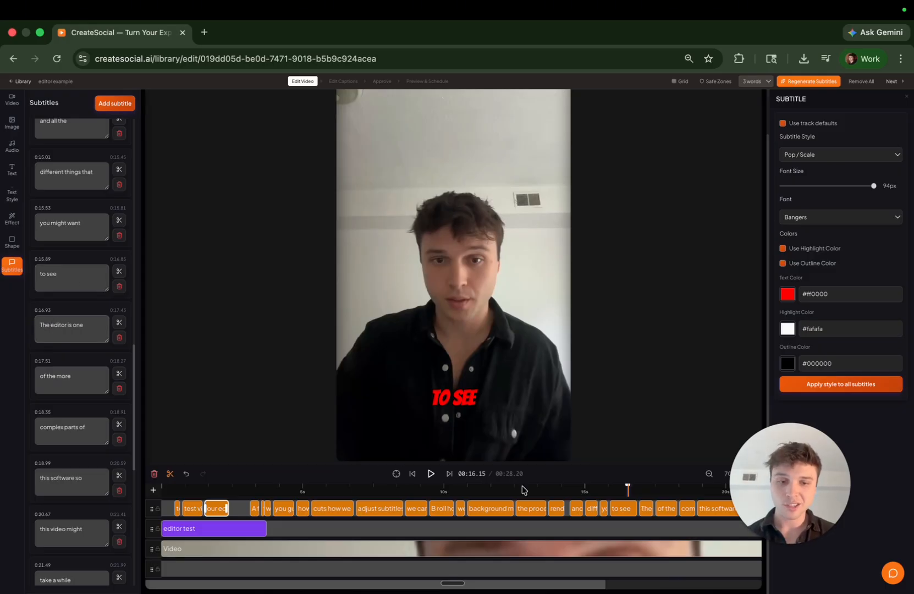
{"action": "left_click", "coordinate": [641, 489]}
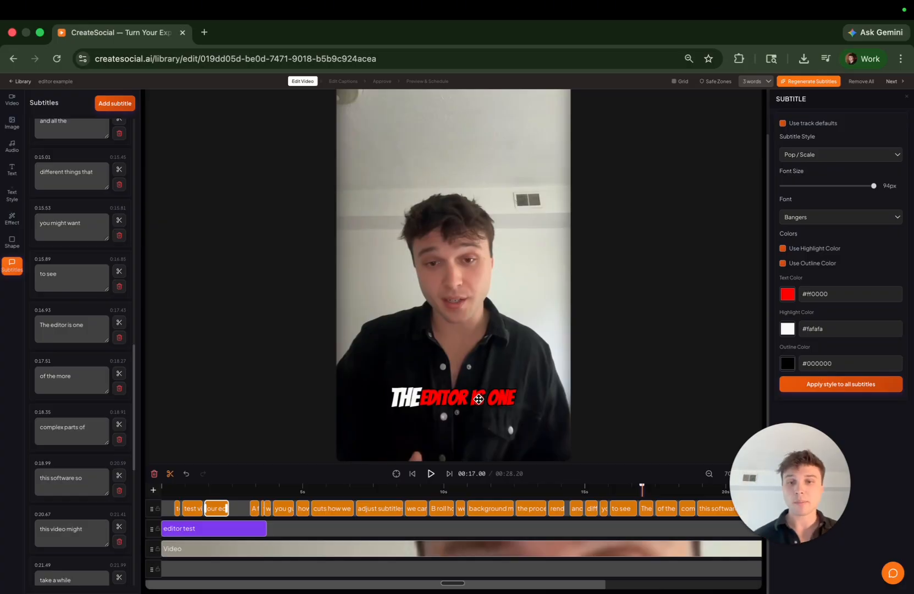
Extend the "to be a" subtitle clip to start earlier on the timeline and play from 00:00.02 to check its timing.
{"action": "scroll", "coordinate": [73, 317], "scroll_direction": "down", "scroll_amount": 5}
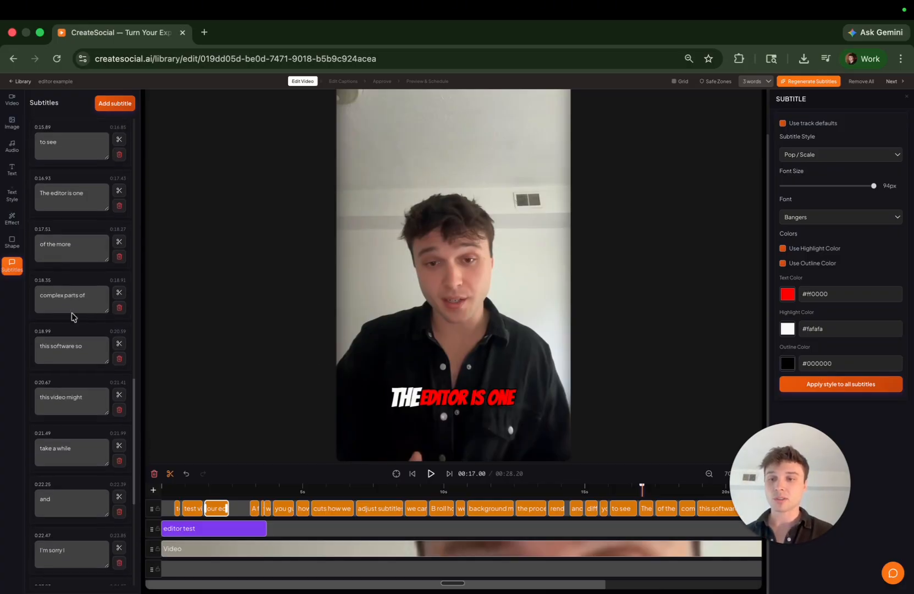
{"action": "scroll", "coordinate": [73, 316], "scroll_direction": "down", "scroll_amount": 4}
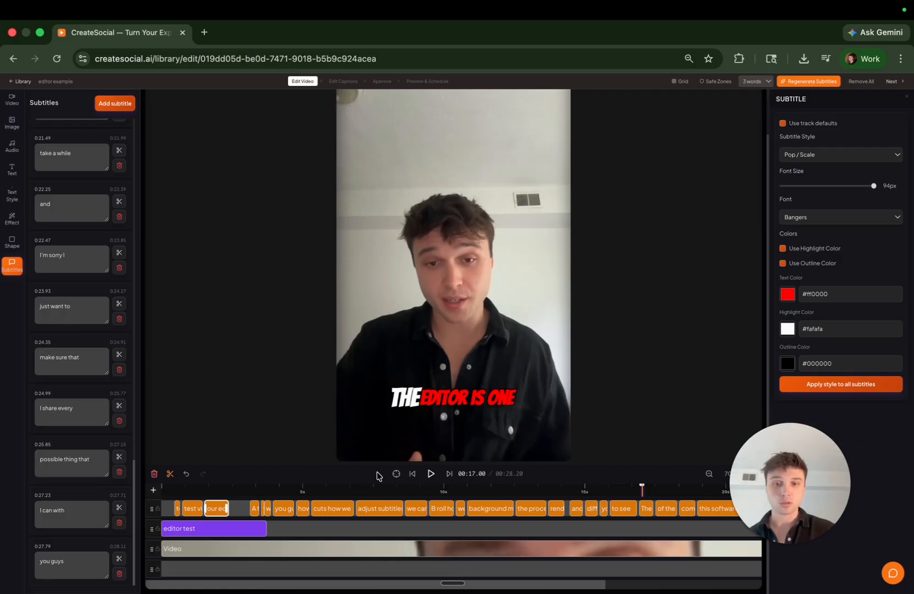
{"action": "left_click", "coordinate": [177, 496]}
{"action": "left_click", "coordinate": [177, 493]}
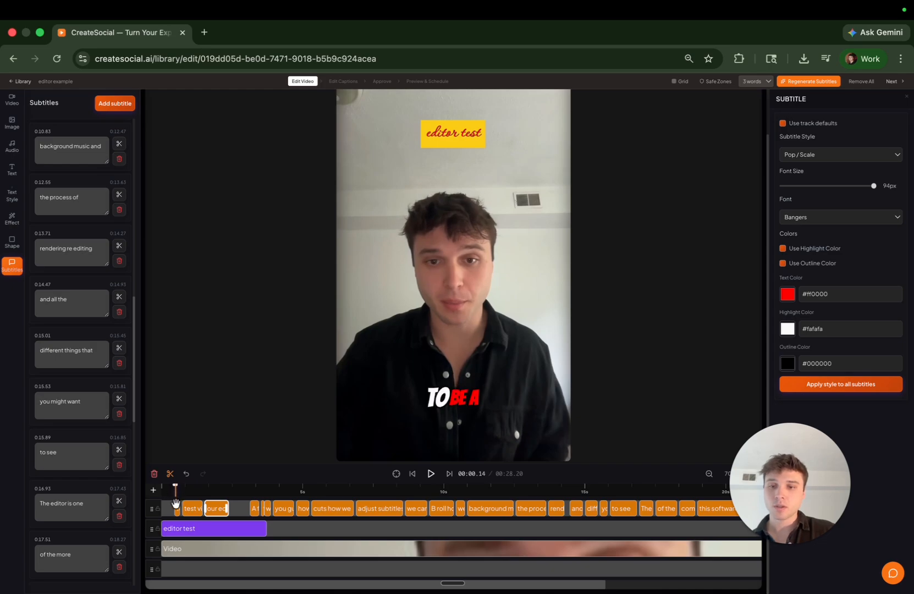
{"action": "left_click", "coordinate": [177, 508]}
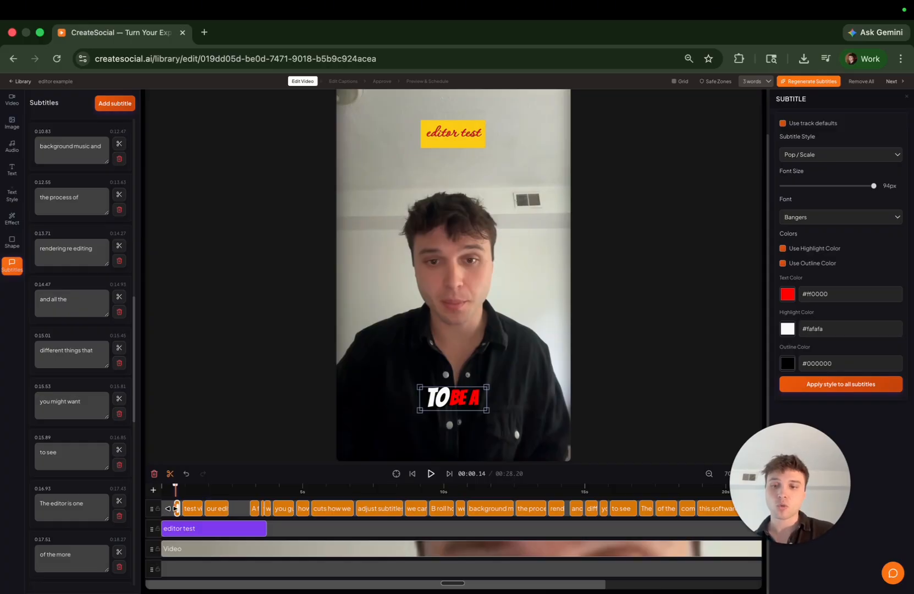
{"action": "left_click_drag", "start_coordinate": [175, 508], "coordinate": [164, 509]}
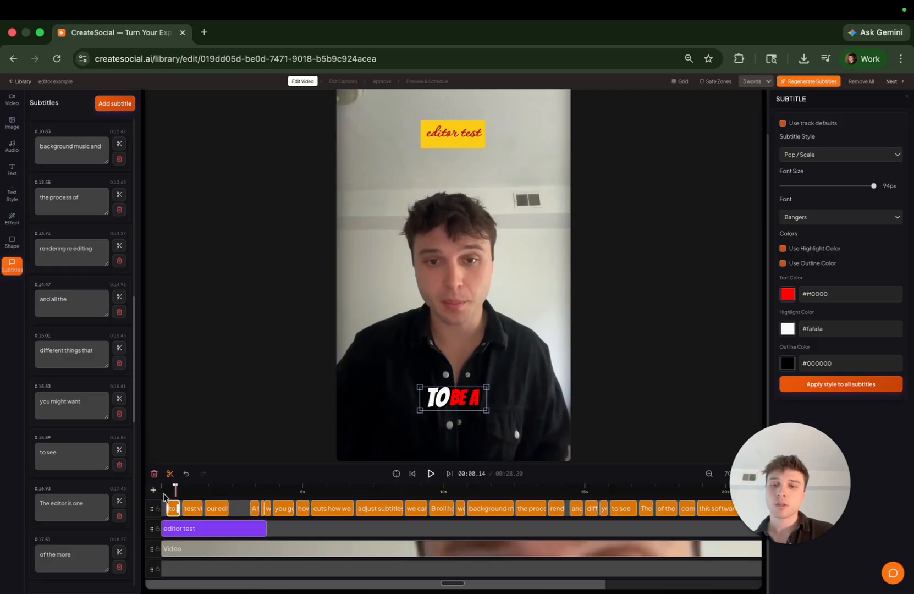
{"action": "left_click", "coordinate": [163, 492]}
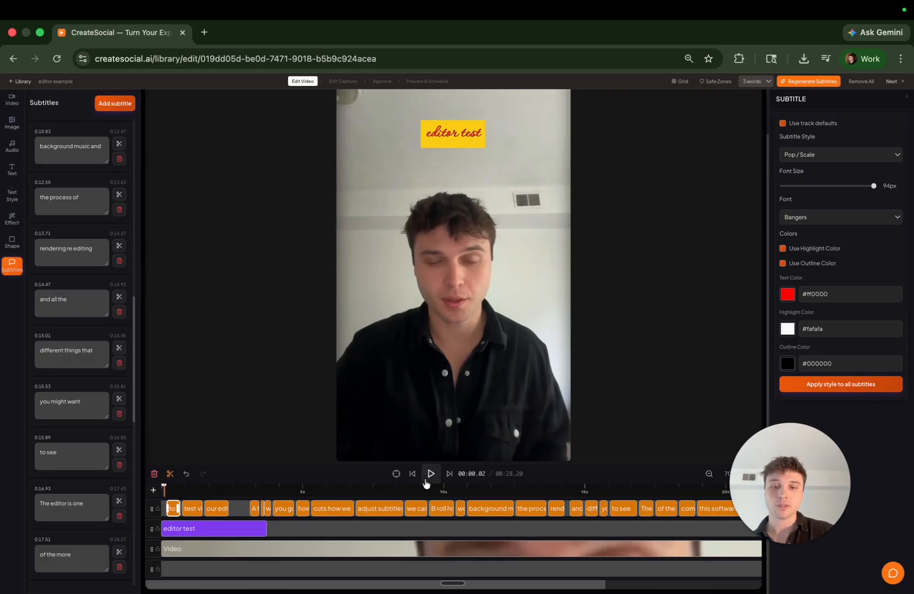
{"action": "left_click", "coordinate": [432, 477]}
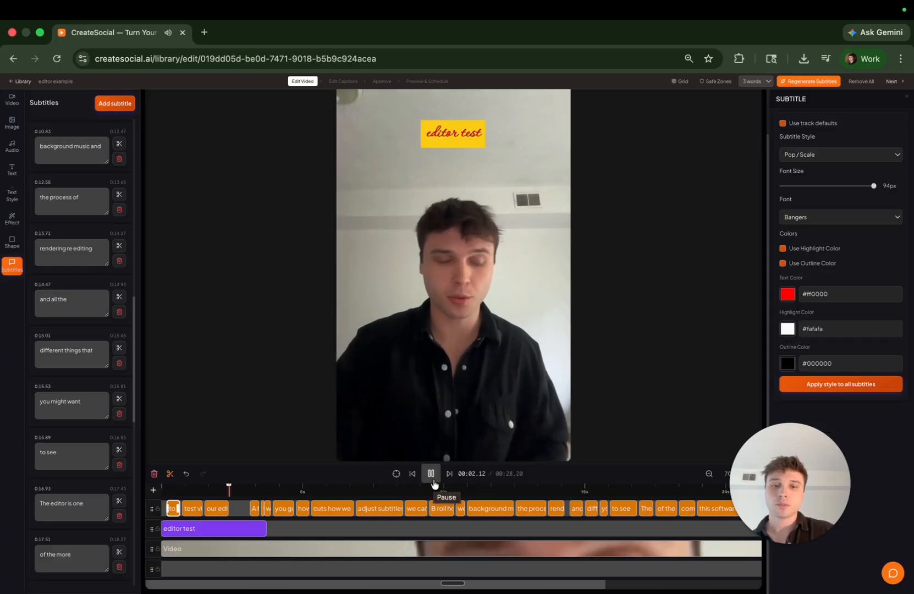
{"action": "left_click", "coordinate": [432, 474]}
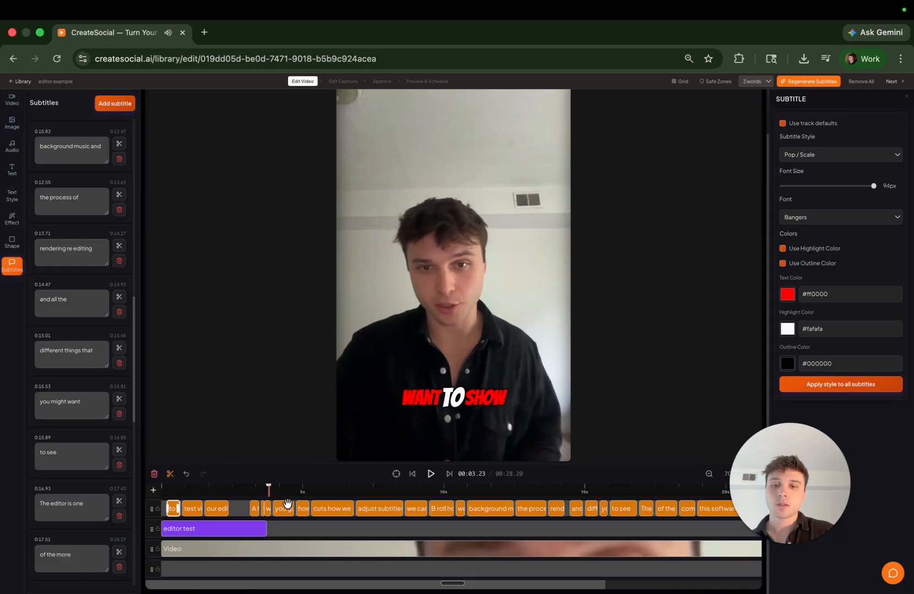
Extend the "A few of" subtitle clip to start earlier and play from 00:02.25 to check its timing.
{"action": "left_click", "coordinate": [253, 507]}
{"action": "left_click_drag", "start_coordinate": [246, 510], "coordinate": [239, 509]}
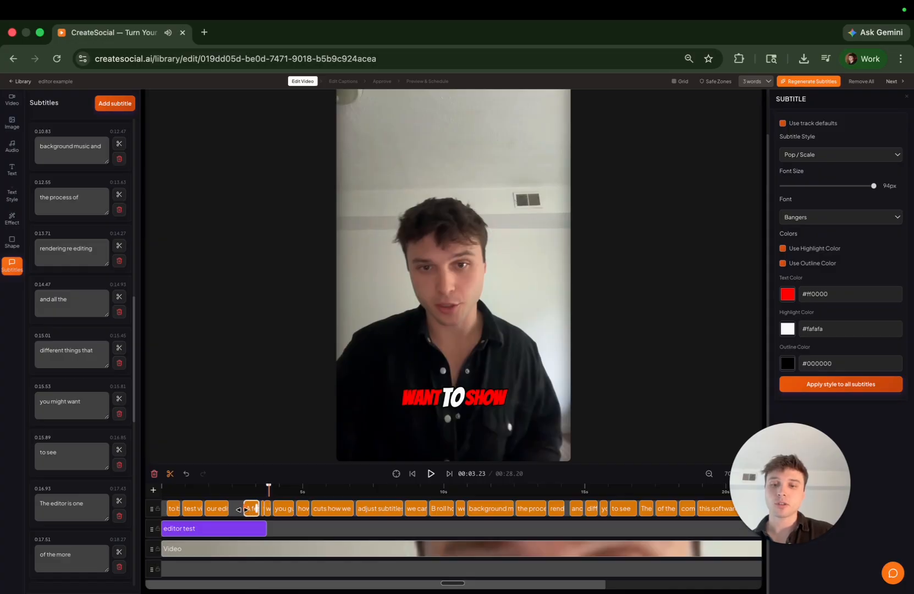
{"action": "left_click", "coordinate": [242, 491]}
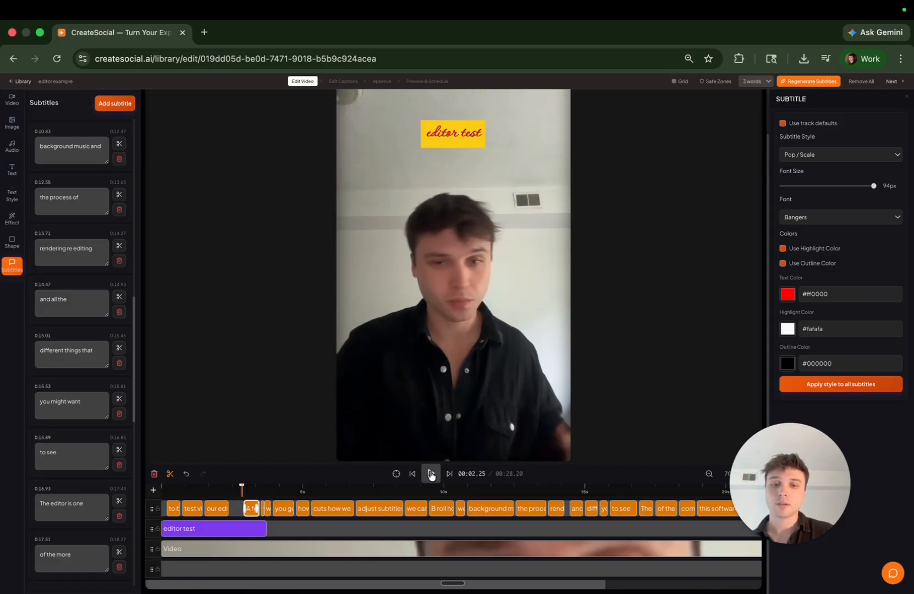
{"action": "left_click", "coordinate": [431, 474]}
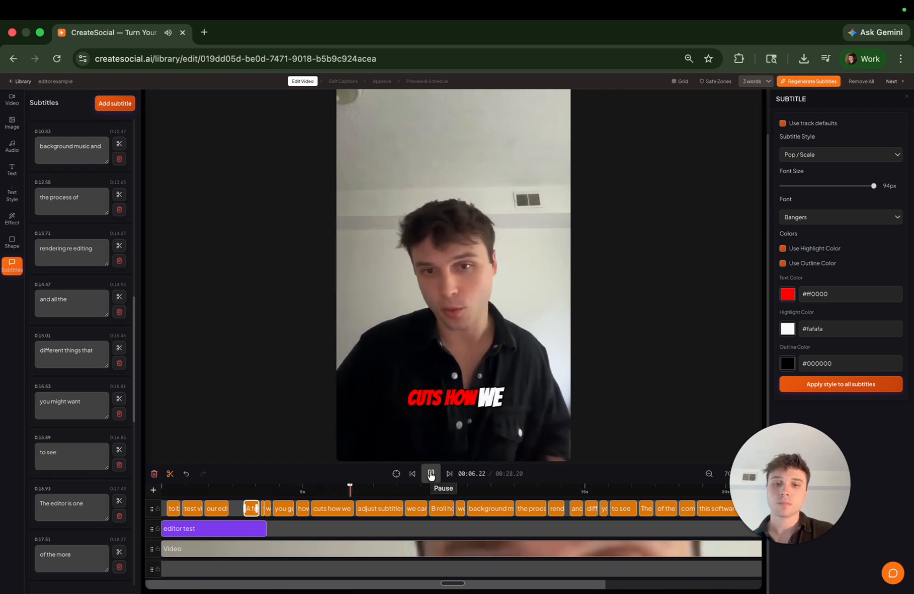
{"action": "left_click", "coordinate": [431, 474]}
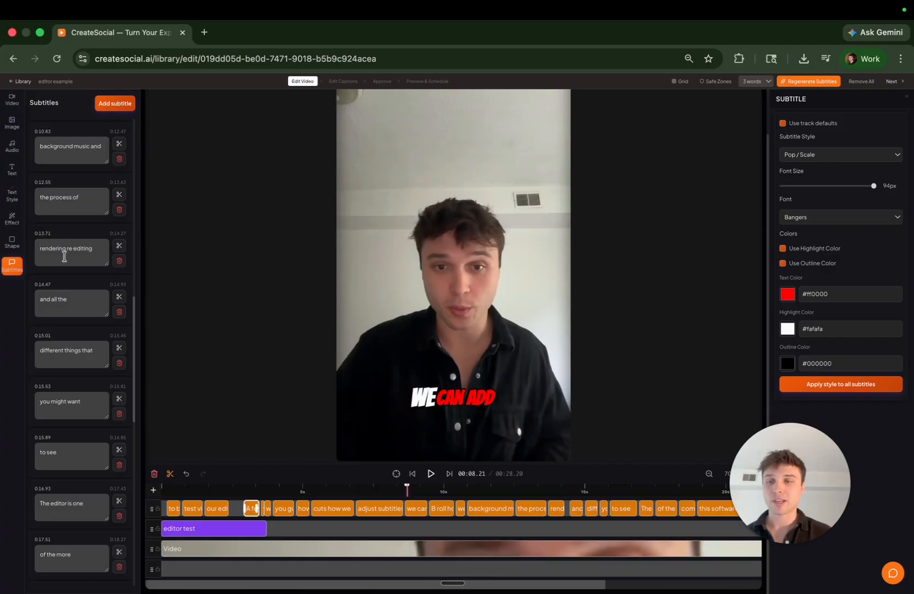
Look over the subtitle list, and compare the public audio library with the personal audio assets.
{"action": "scroll", "coordinate": [64, 257], "scroll_direction": "up", "scroll_amount": 10}
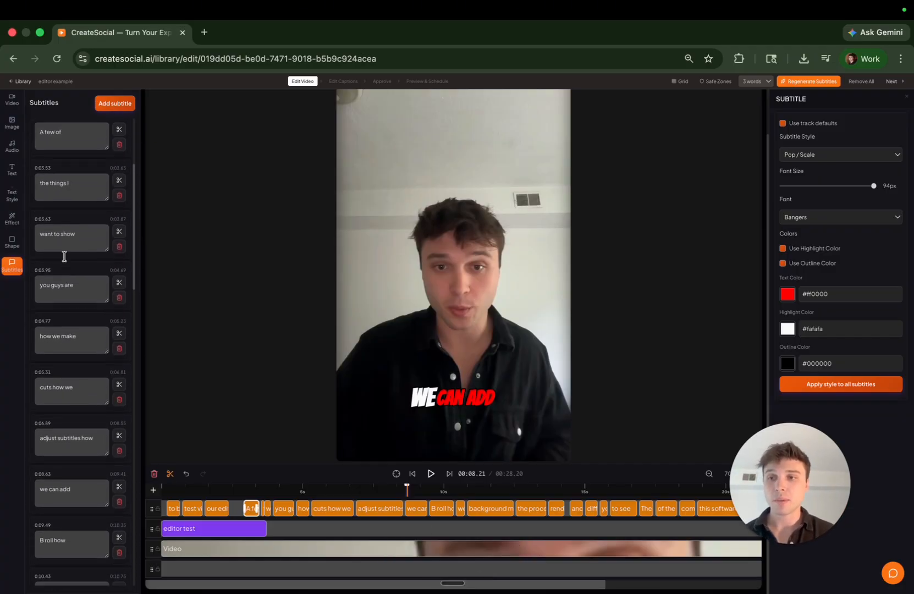
{"action": "scroll", "coordinate": [65, 256], "scroll_direction": "up", "scroll_amount": 5}
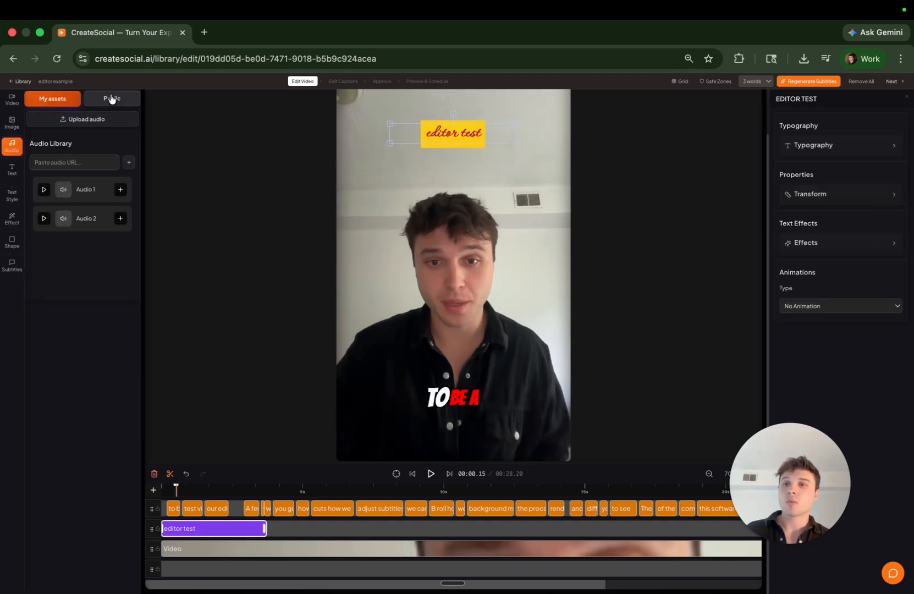
{"action": "left_click", "coordinate": [112, 98]}
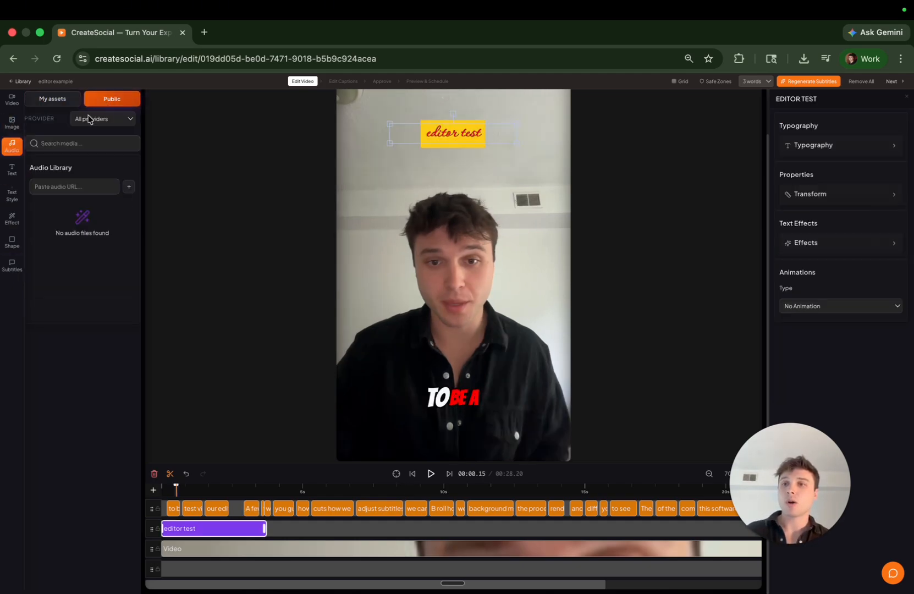
{"action": "left_click", "coordinate": [52, 99]}
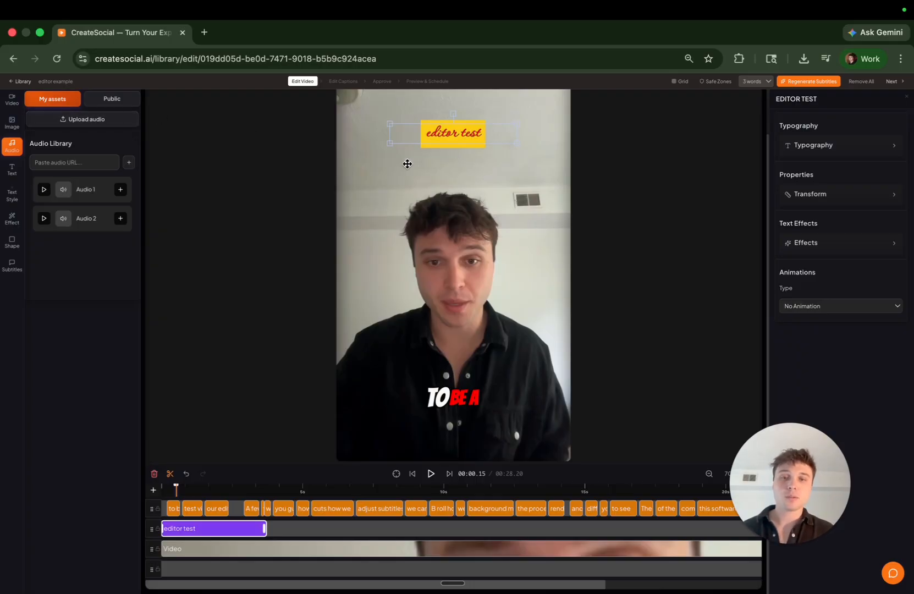
Select the main video clip and view its playback rate and volume settings.
{"action": "left_click", "coordinate": [219, 550]}
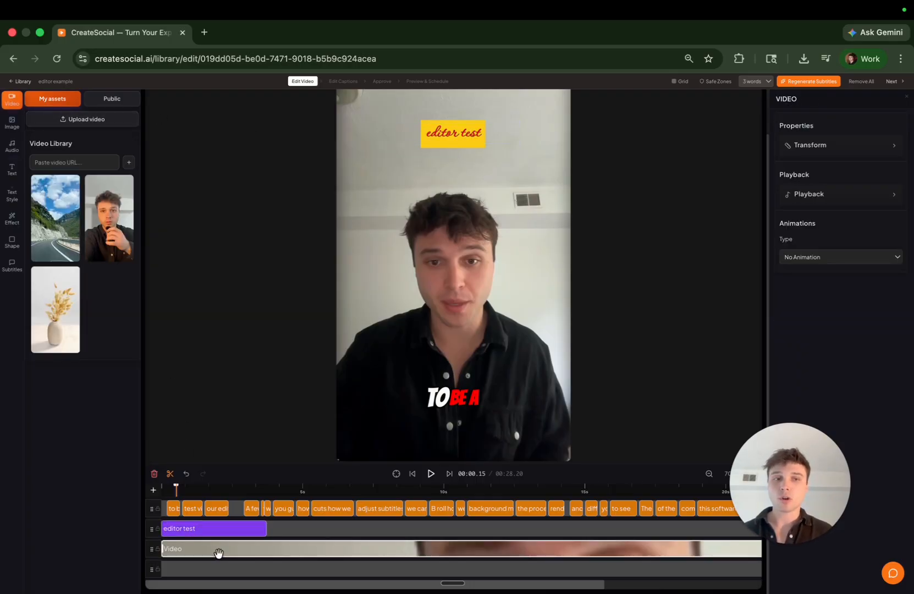
{"action": "left_click", "coordinate": [835, 194]}
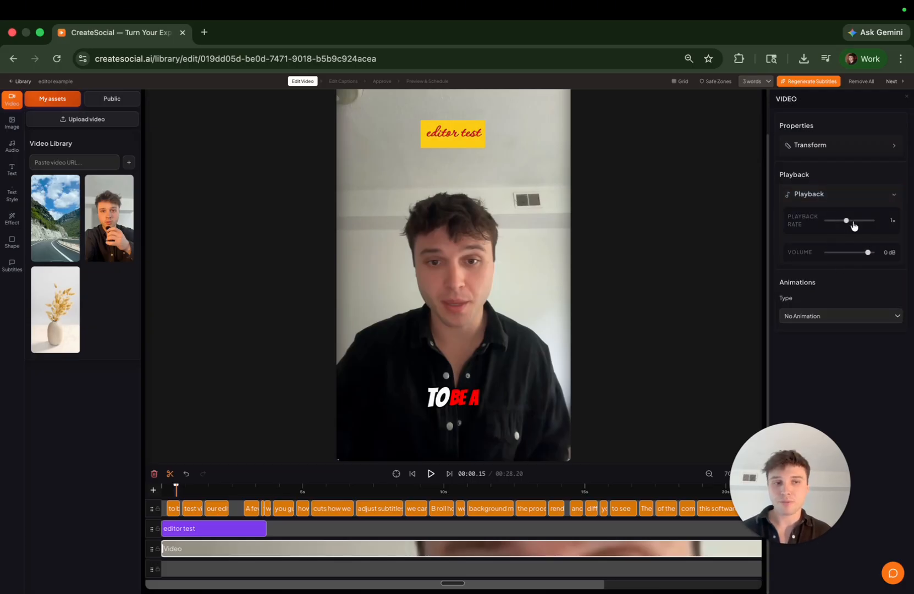
{"action": "left_click", "coordinate": [823, 197]}
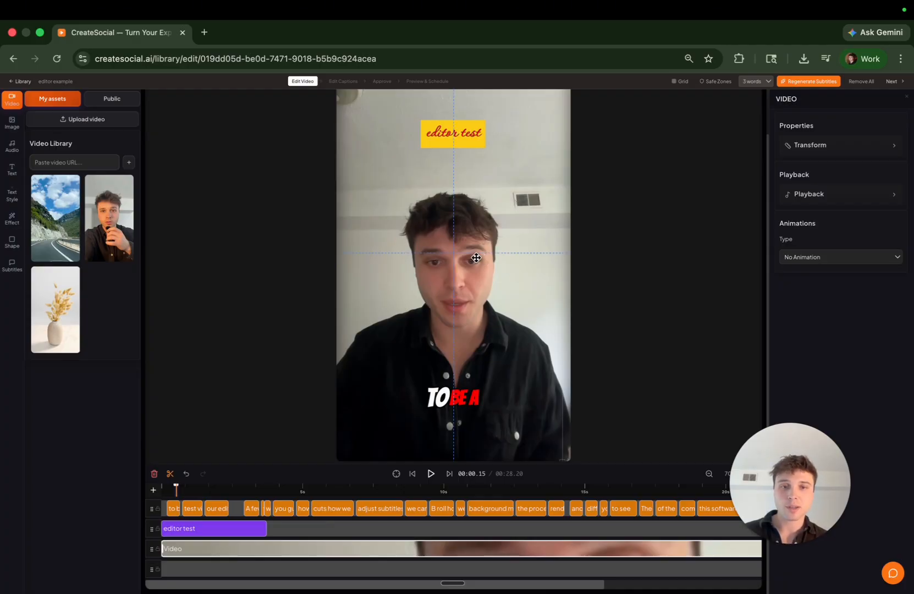
Move the video off-centre in the preview and bring it back to fill the frame.
{"action": "left_click_drag", "start_coordinate": [466, 257], "coordinate": [446, 253]}
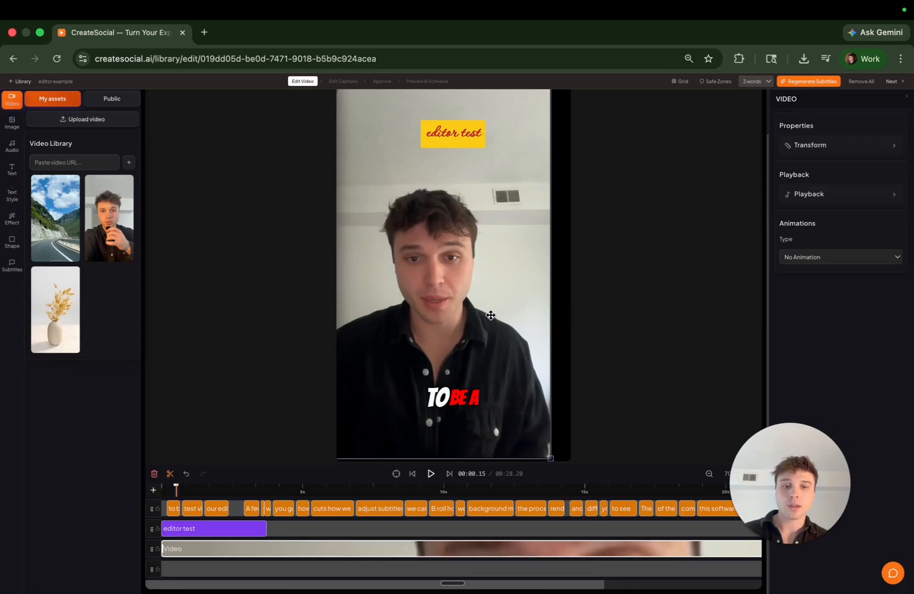
{"action": "left_click_drag", "start_coordinate": [523, 316], "coordinate": [464, 294]}
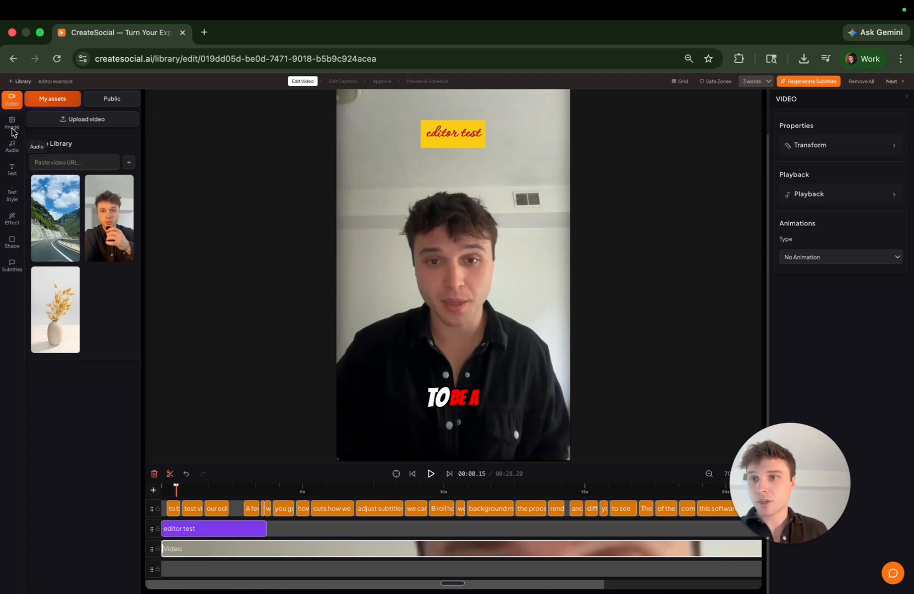
Examine the text, text style, effect, shape and subtitle options, including the style settings of the "to be a" subtitle.
{"action": "left_click", "coordinate": [8, 196]}
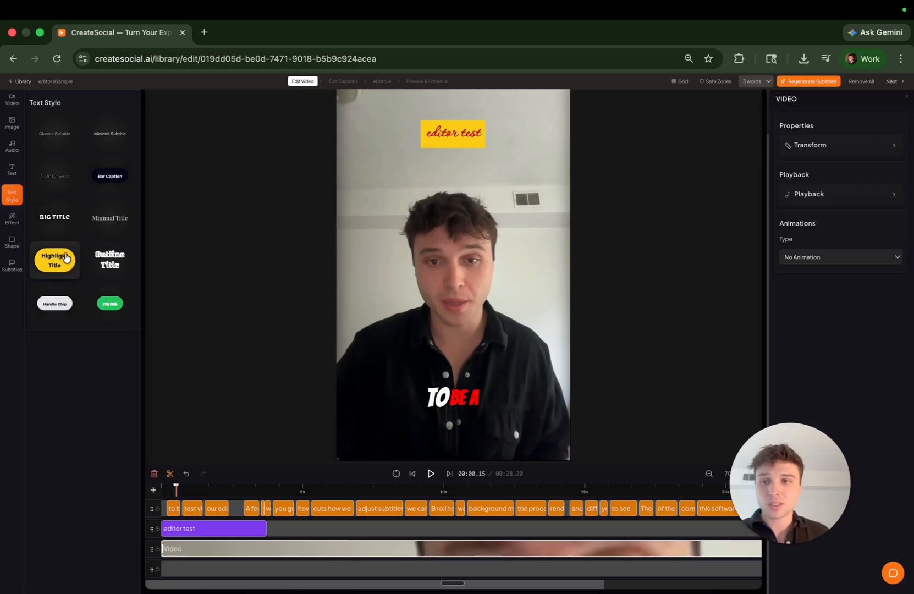
{"action": "left_click", "coordinate": [12, 168]}
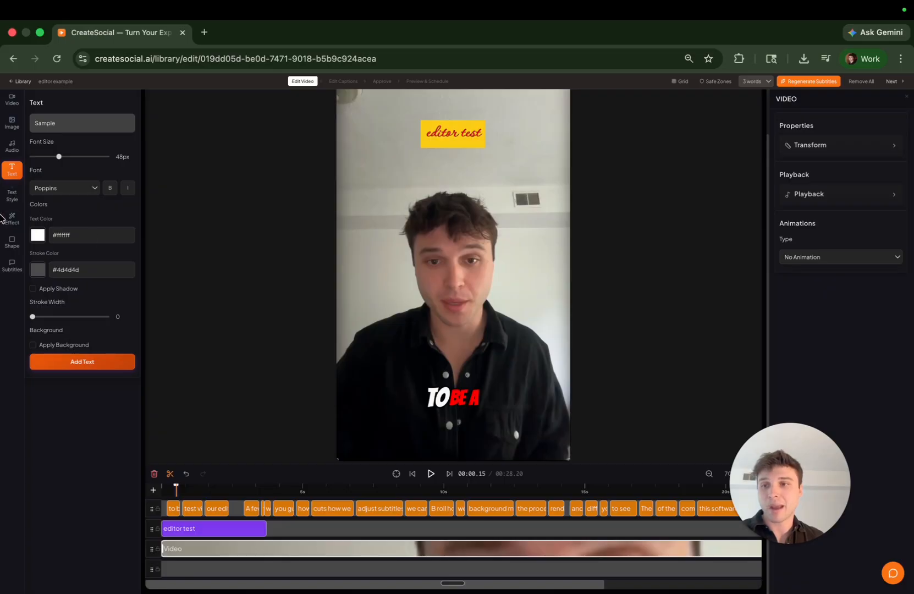
{"action": "left_click", "coordinate": [11, 200]}
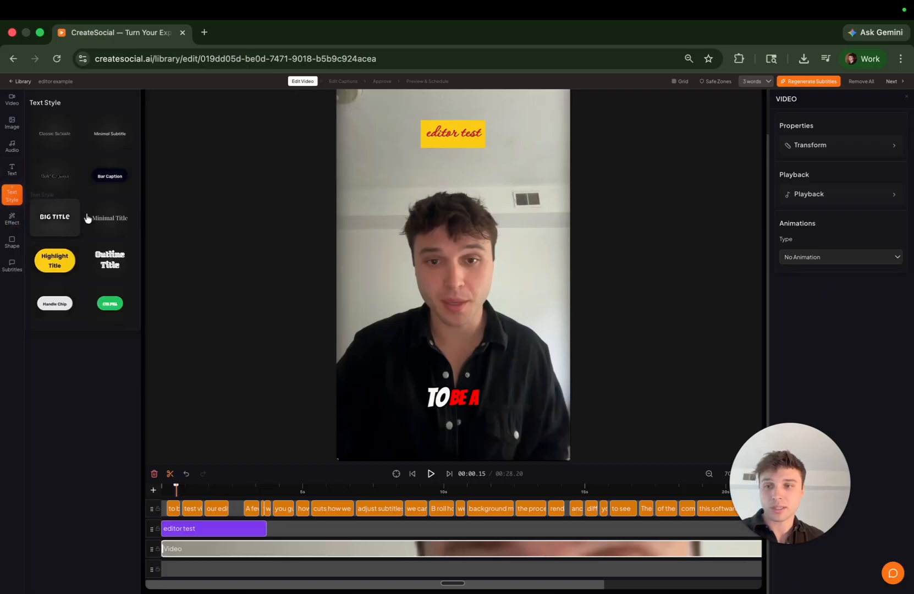
{"action": "left_click", "coordinate": [10, 218]}
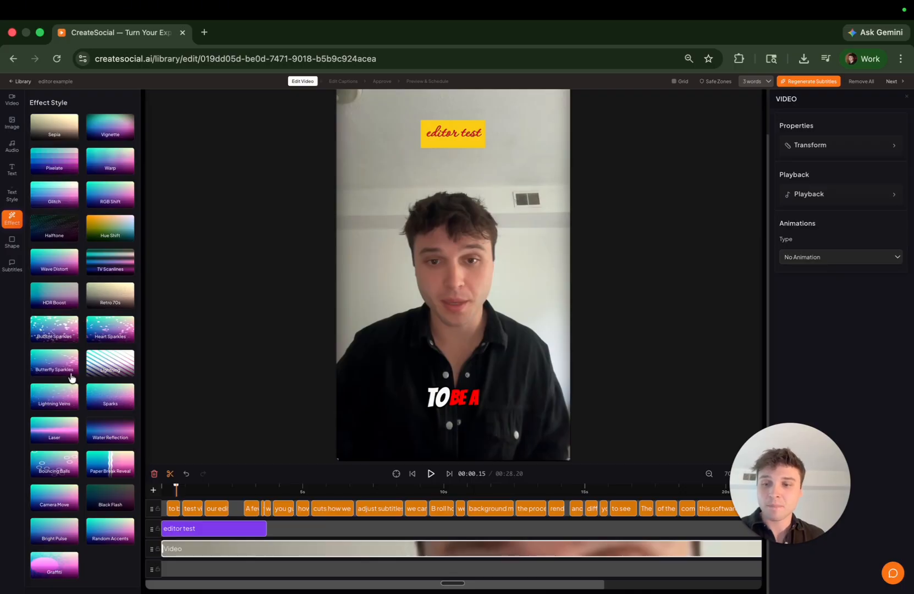
{"action": "left_click", "coordinate": [15, 243]}
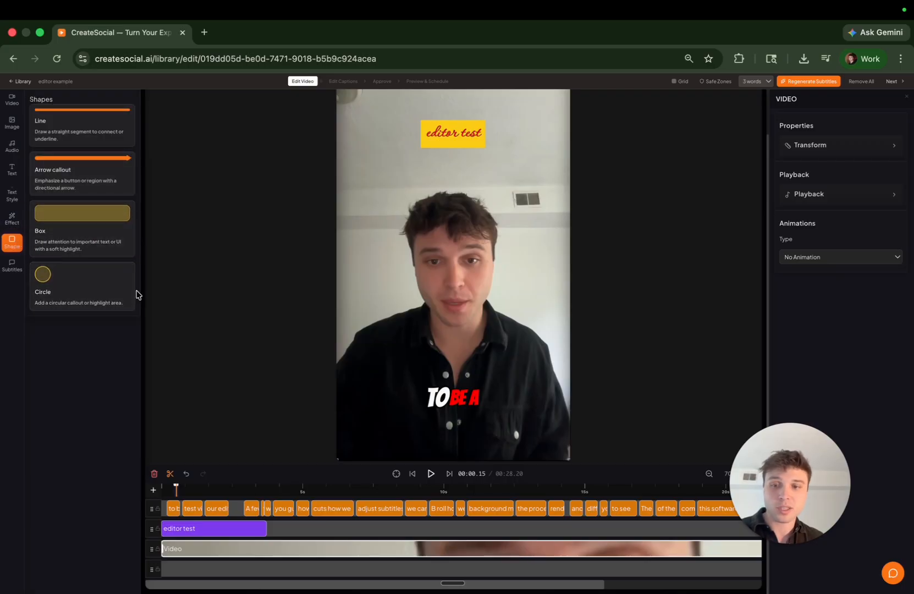
{"action": "left_click", "coordinate": [9, 269]}
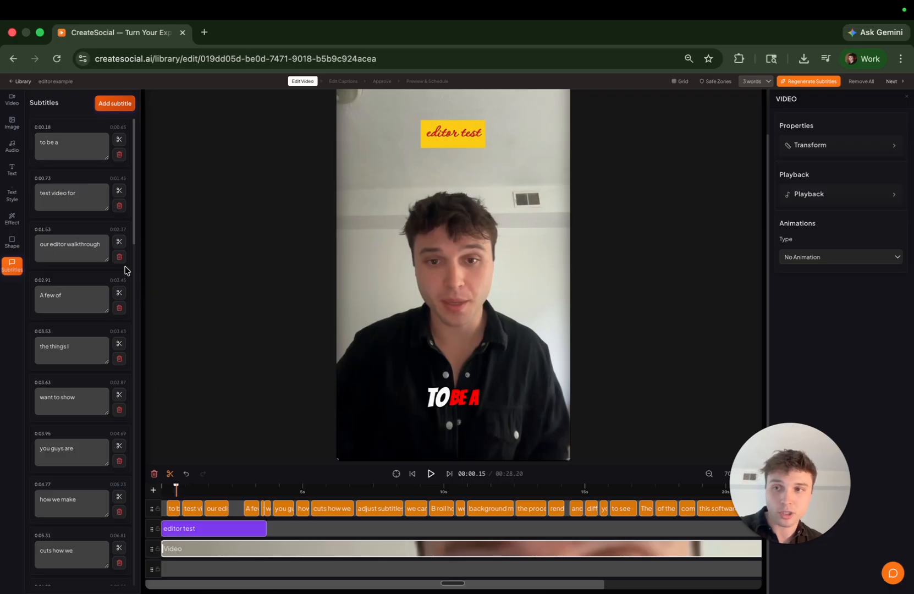
{"action": "left_click", "coordinate": [173, 507]}
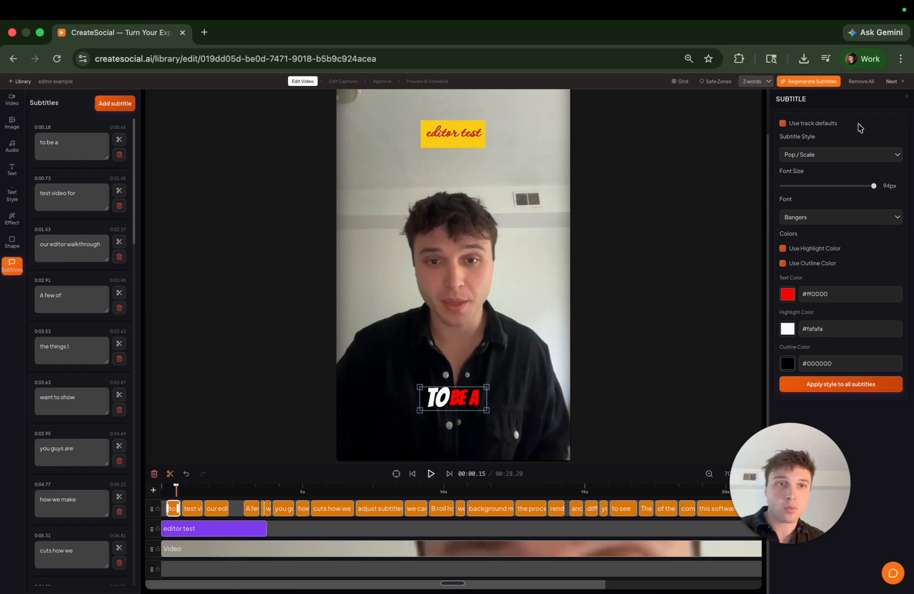
{"action": "left_click", "coordinate": [906, 99]}
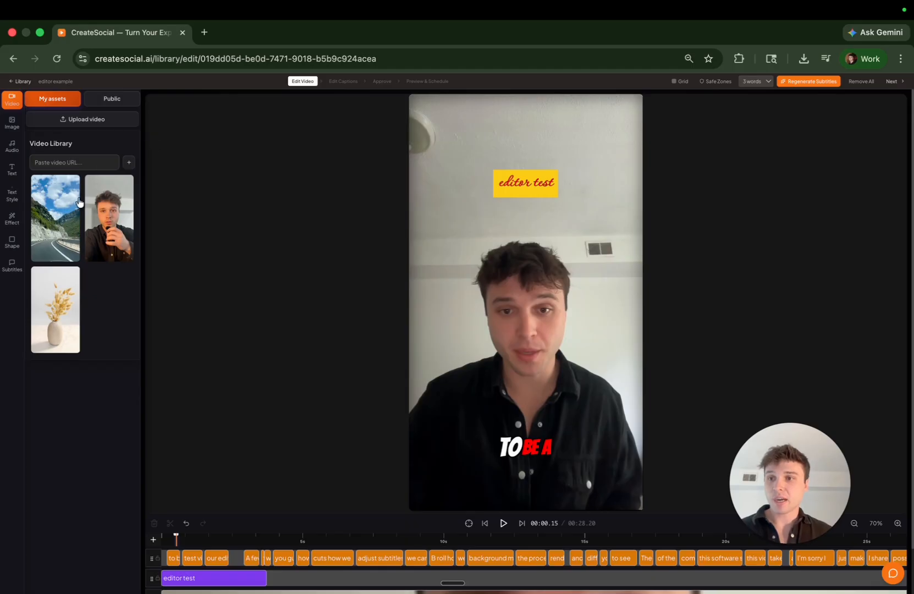
Delete the empty track below the main video track.
{"action": "scroll", "coordinate": [258, 404], "scroll_direction": "down", "scroll_amount": 2}
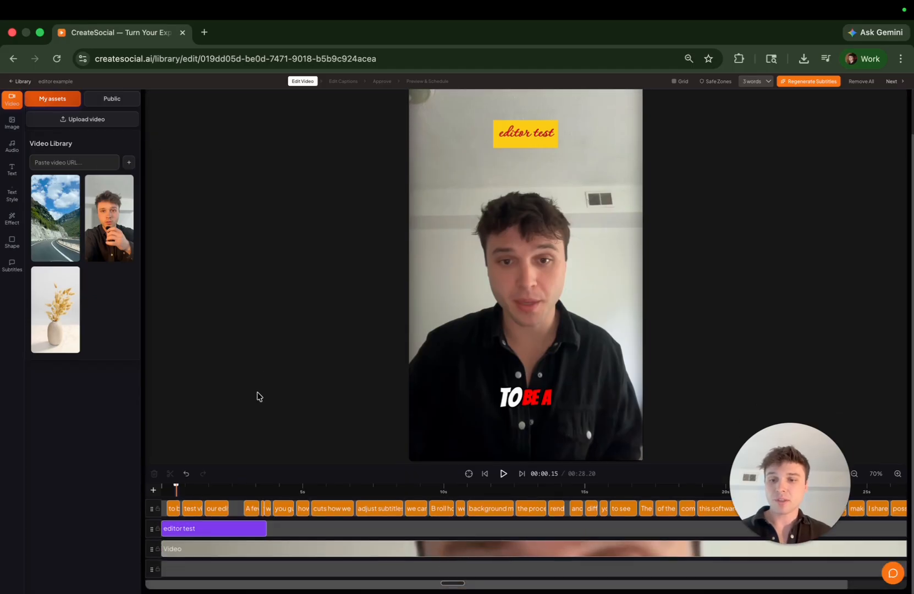
{"action": "left_click", "coordinate": [156, 571]}
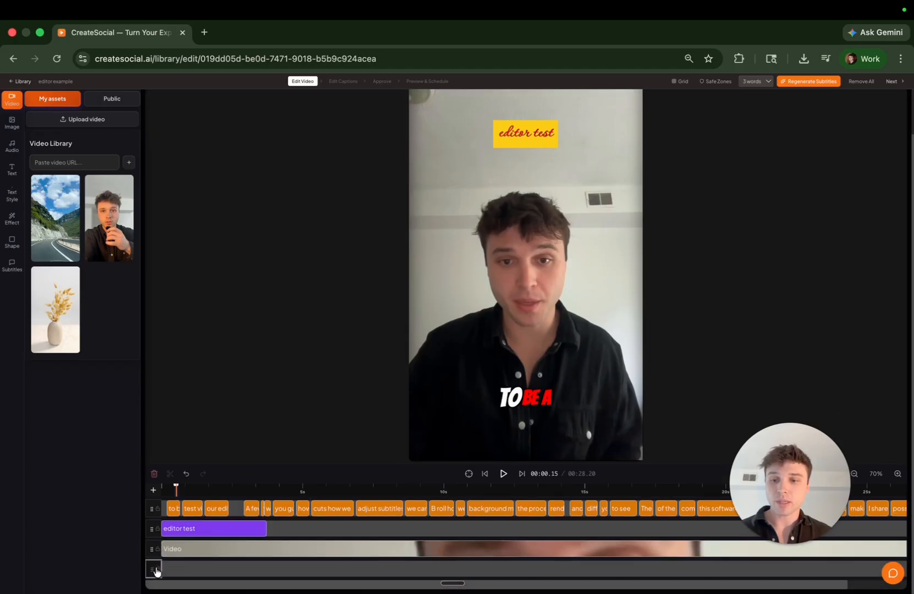
{"action": "left_click", "coordinate": [155, 475]}
Split the main video clip at 00:04.27 on the timeline.
{"action": "left_click", "coordinate": [300, 510]}
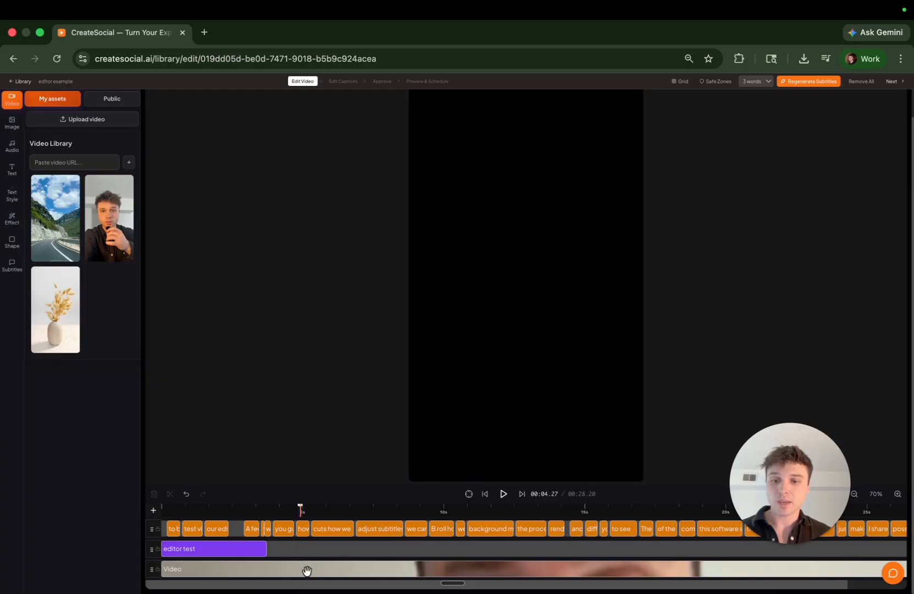
{"action": "left_click", "coordinate": [306, 569]}
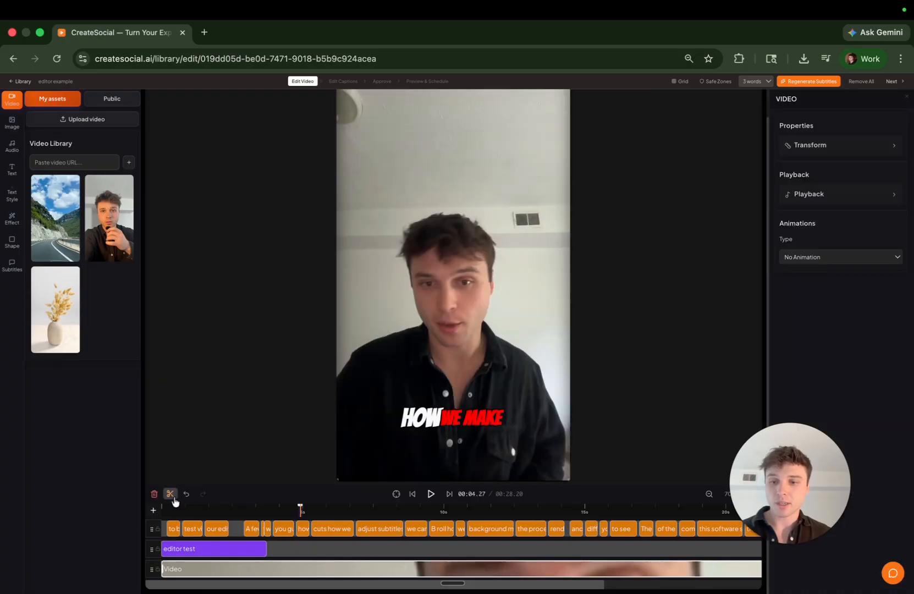
{"action": "left_click", "coordinate": [170, 494]}
Play the video from 00:03.19 across the new cut to check the transition.
{"action": "left_click", "coordinate": [266, 509]}
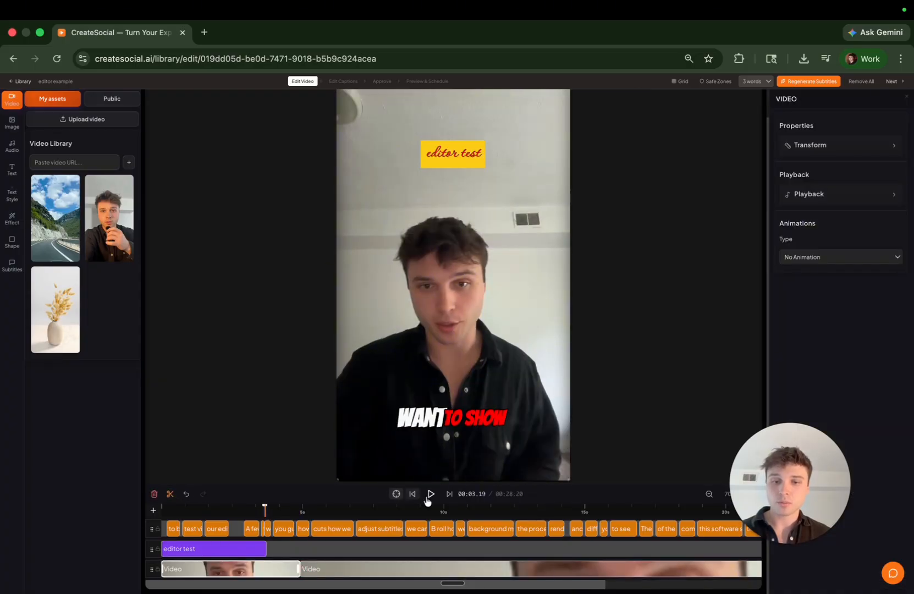
{"action": "left_click", "coordinate": [431, 494]}
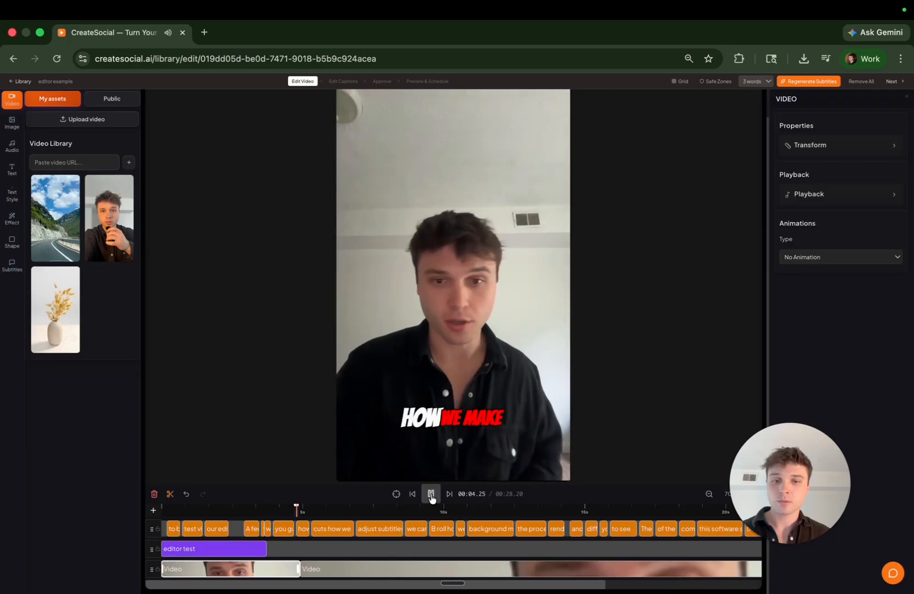
{"action": "left_click", "coordinate": [431, 494]}
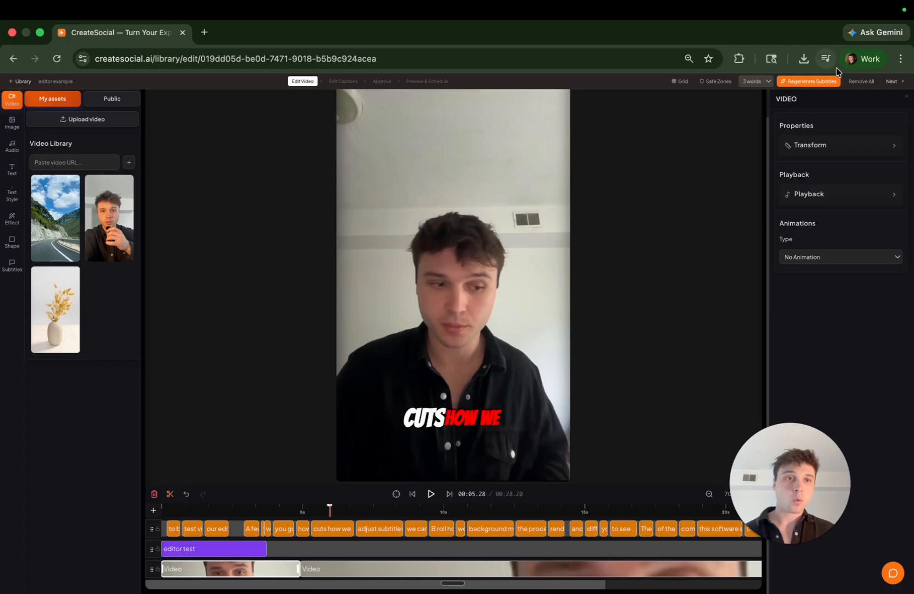
Proceed to the caption editing stage and turn off YouTube, X, LinkedIn and Facebook as posting platforms.
{"action": "left_click", "coordinate": [894, 81]}
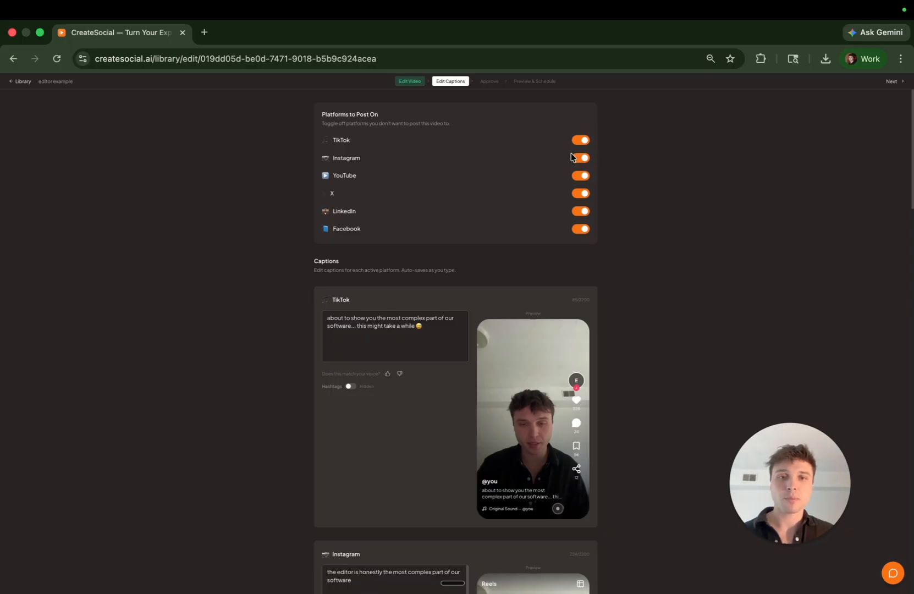
{"action": "left_click", "coordinate": [581, 176]}
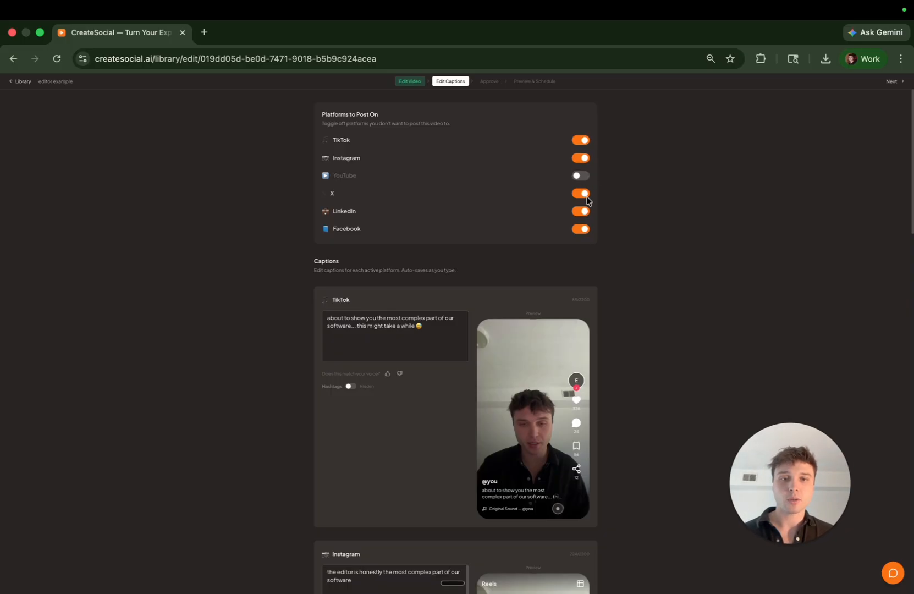
{"action": "left_click", "coordinate": [582, 194]}
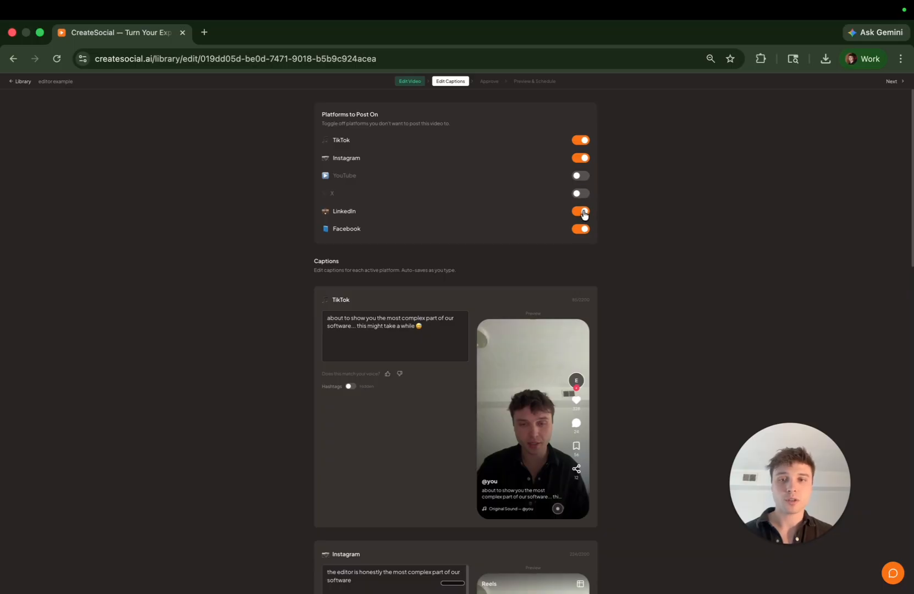
{"action": "left_click", "coordinate": [582, 213]}
{"action": "left_click", "coordinate": [581, 229]}
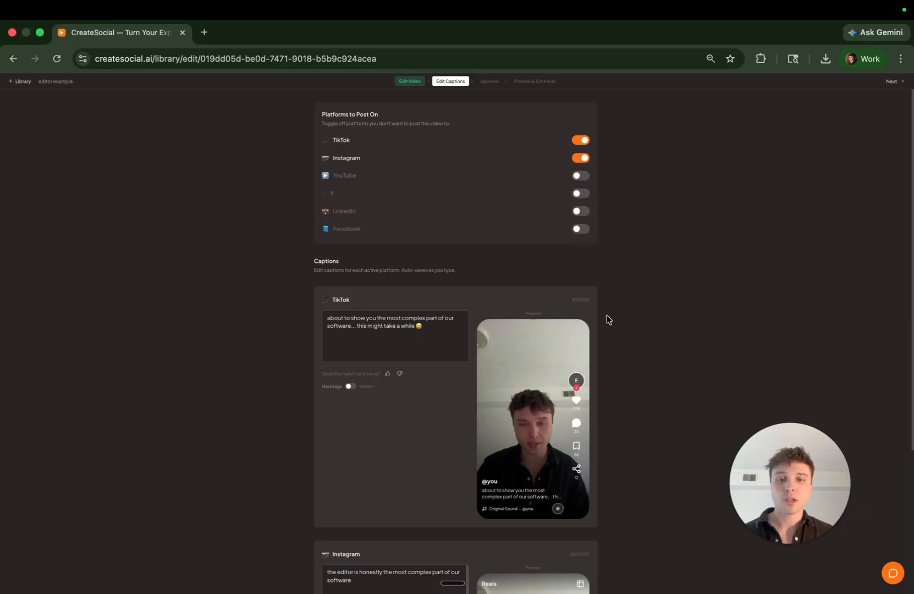
{"action": "scroll", "coordinate": [606, 319], "scroll_direction": "down", "scroll_amount": 4}
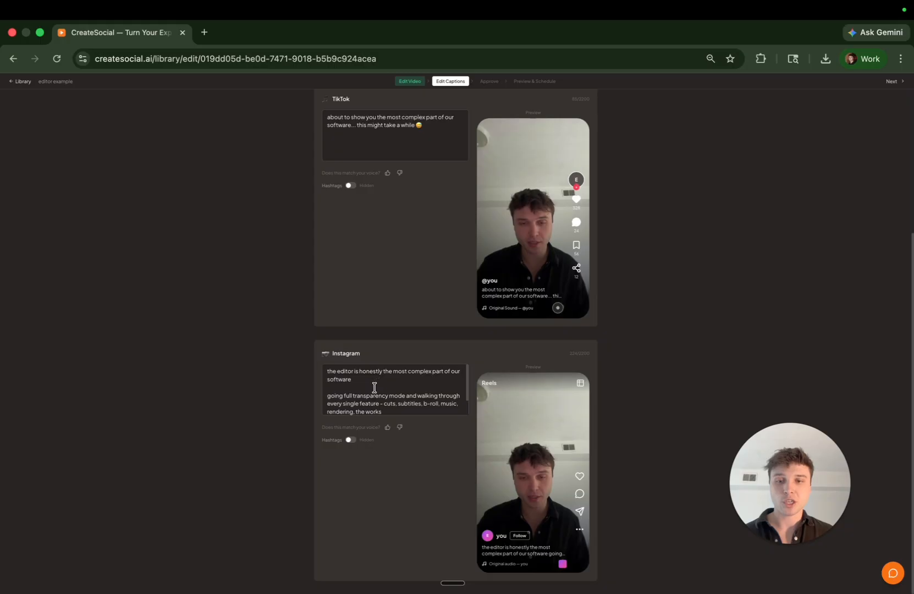
{"action": "scroll", "coordinate": [420, 296], "scroll_direction": "up", "scroll_amount": 4}
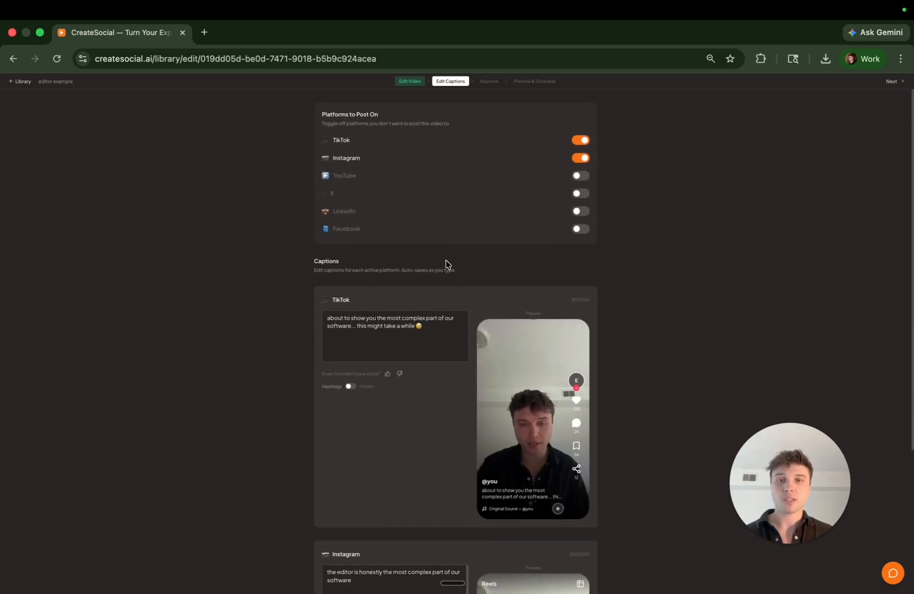
Re-enable YouTube as a posting platform and review the Instagram caption and the YouTube title and description.
{"action": "left_click", "coordinate": [580, 176]}
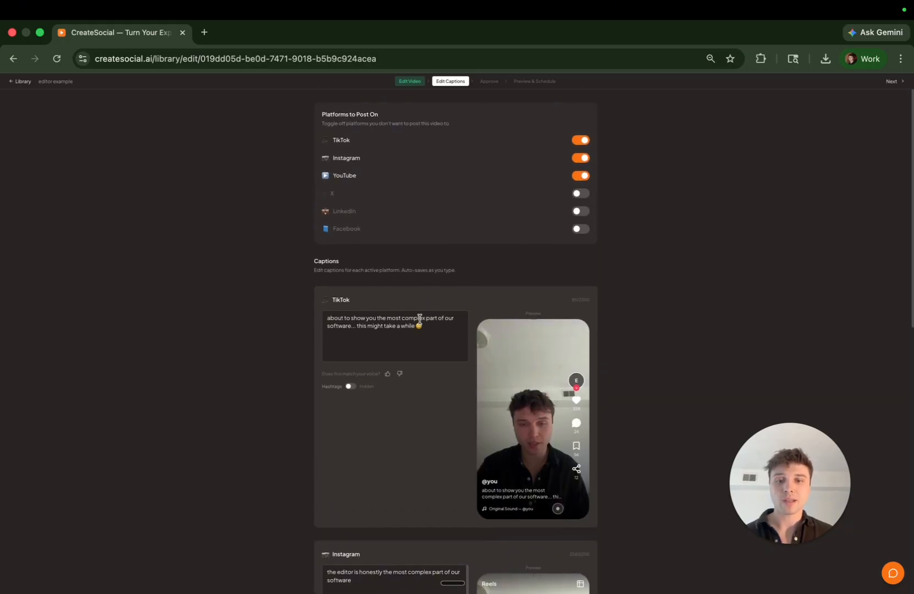
{"action": "scroll", "coordinate": [426, 319], "scroll_direction": "down", "scroll_amount": 6}
{"action": "scroll", "coordinate": [400, 457], "scroll_direction": "down", "scroll_amount": 1}
{"action": "scroll", "coordinate": [416, 423], "scroll_direction": "down", "scroll_amount": 2}
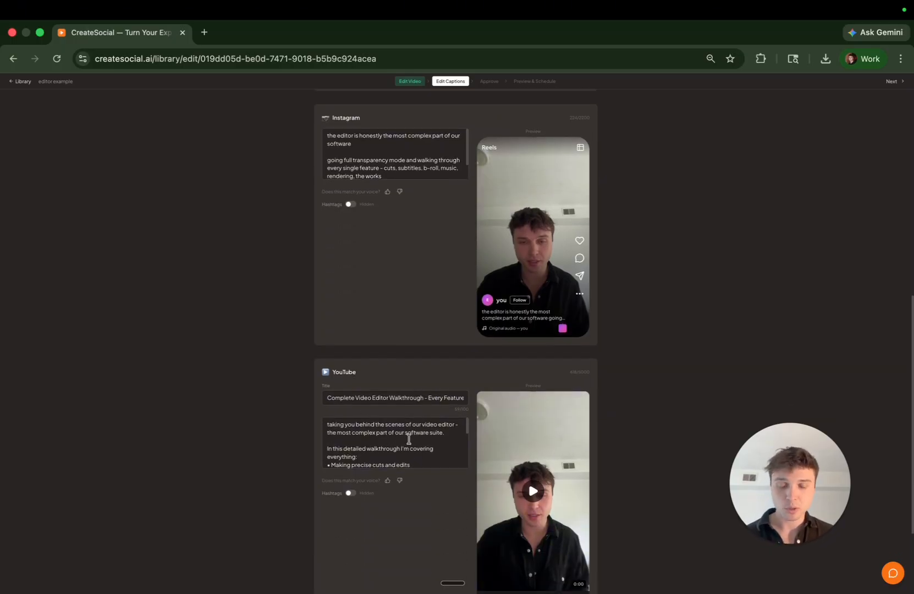
{"action": "scroll", "coordinate": [447, 351], "scroll_direction": "up", "scroll_amount": 1}
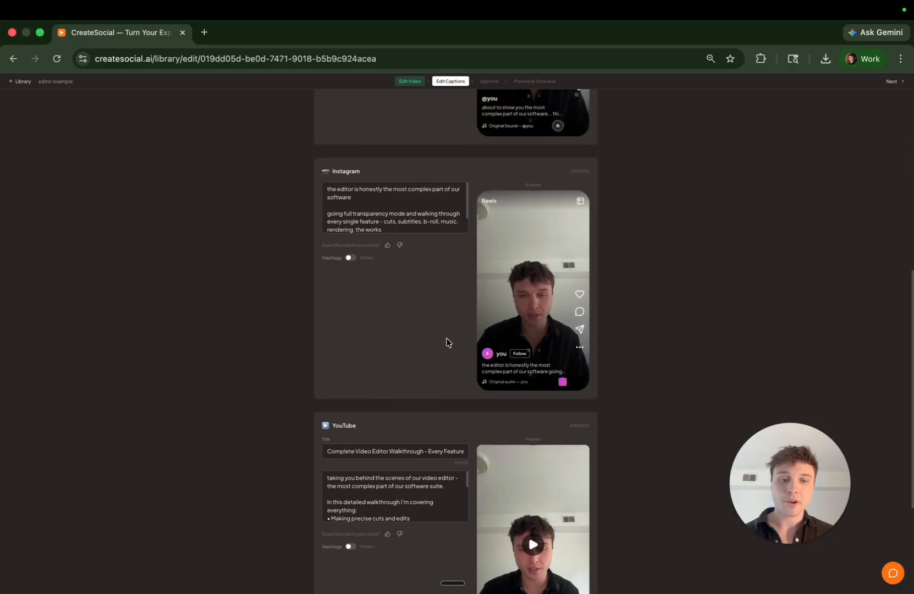
{"action": "scroll", "coordinate": [443, 338], "scroll_direction": "up", "scroll_amount": 1}
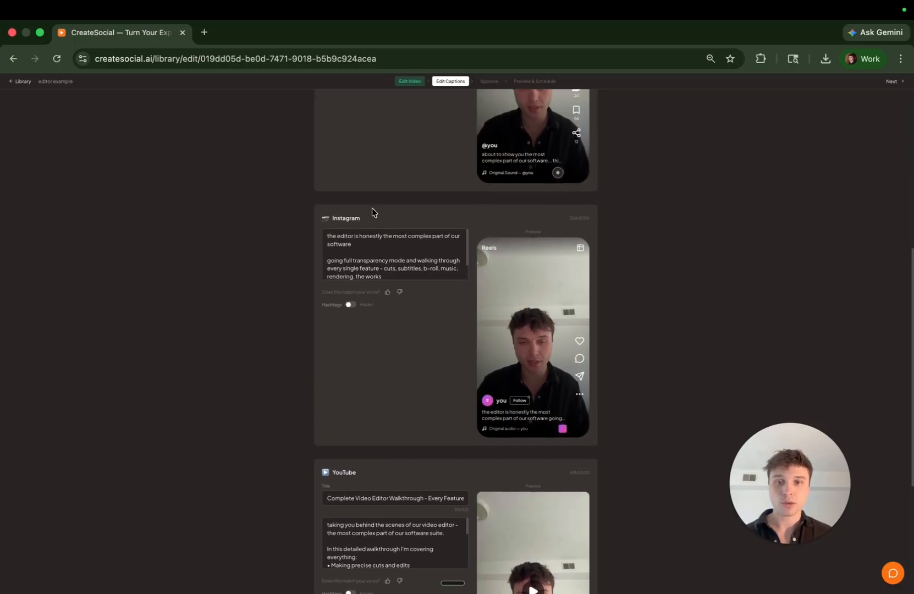
{"action": "scroll", "coordinate": [398, 400], "scroll_direction": "down", "scroll_amount": 3}
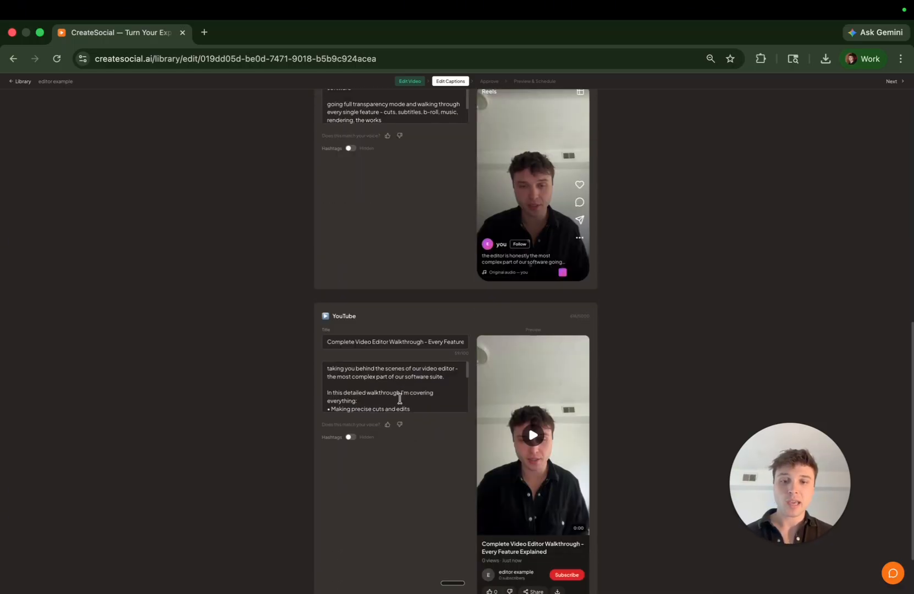
Read through the YouTube description and recheck the Instagram caption, TikTok caption and posting platforms.
{"action": "scroll", "coordinate": [406, 384], "scroll_direction": "down", "scroll_amount": 1}
{"action": "scroll", "coordinate": [407, 384], "scroll_direction": "down", "scroll_amount": 3}
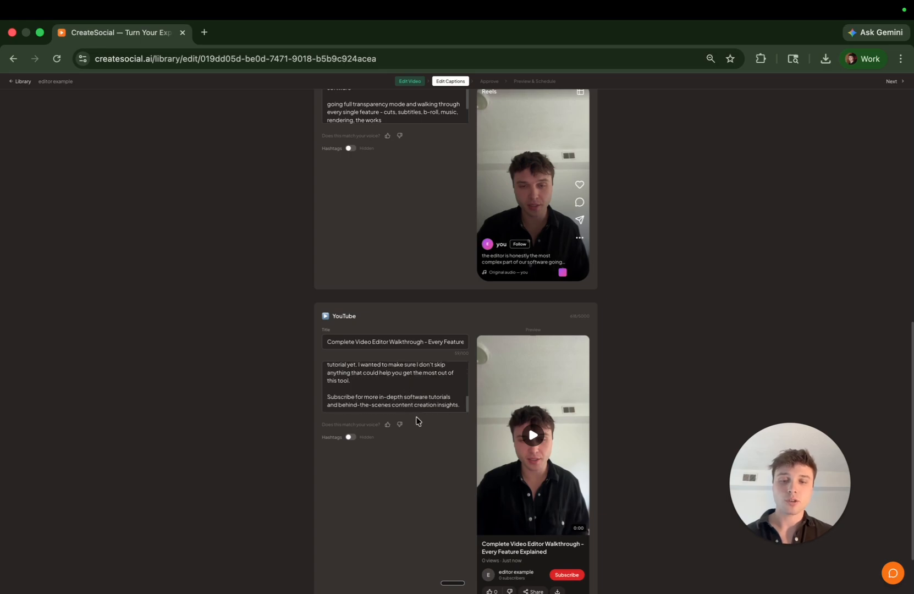
{"action": "scroll", "coordinate": [416, 402], "scroll_direction": "up", "scroll_amount": 4}
{"action": "scroll", "coordinate": [416, 402], "scroll_direction": "up", "scroll_amount": 2}
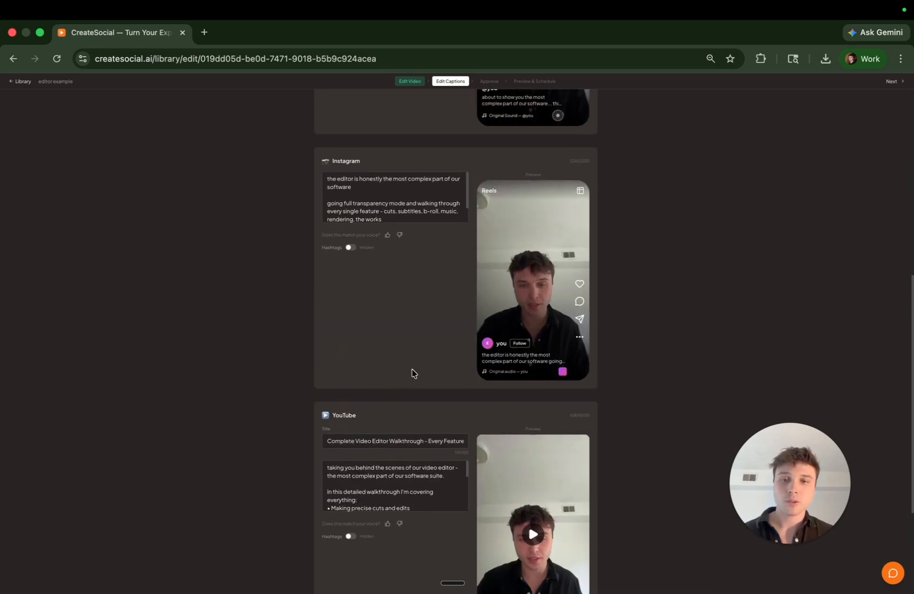
{"action": "scroll", "coordinate": [411, 371], "scroll_direction": "up", "scroll_amount": 3}
{"action": "scroll", "coordinate": [418, 363], "scroll_direction": "up", "scroll_amount": 5}
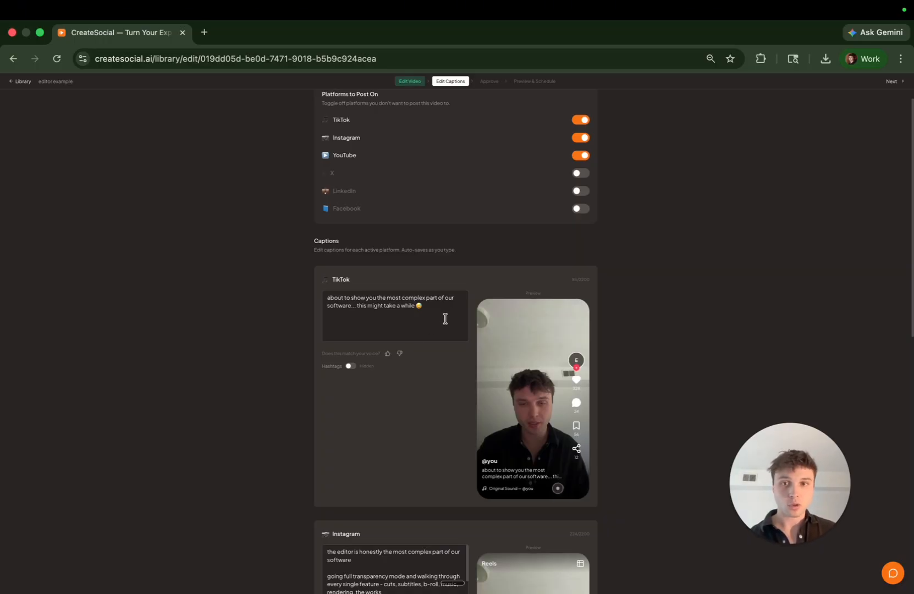
{"action": "scroll", "coordinate": [435, 320], "scroll_direction": "up", "scroll_amount": 1}
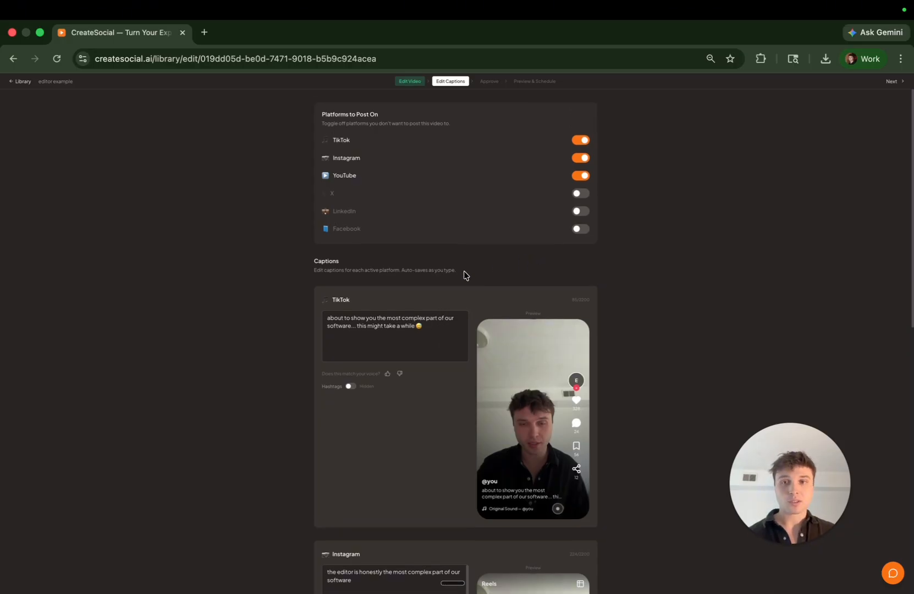
Try including hashtags with the TikTok caption and hide them again.
{"action": "scroll", "coordinate": [465, 273], "scroll_direction": "down", "scroll_amount": 10}
{"action": "scroll", "coordinate": [404, 280], "scroll_direction": "up", "scroll_amount": 10}
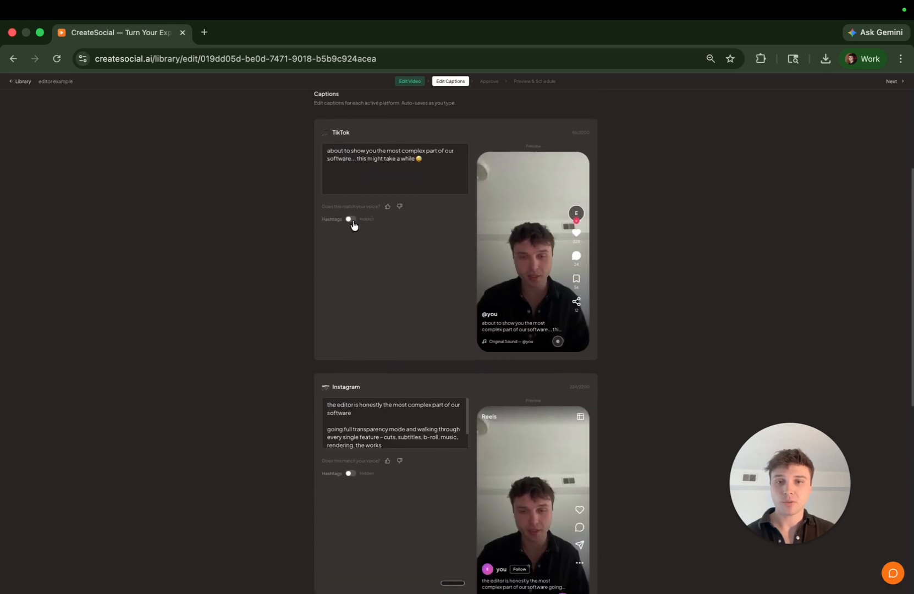
{"action": "left_click", "coordinate": [350, 219]}
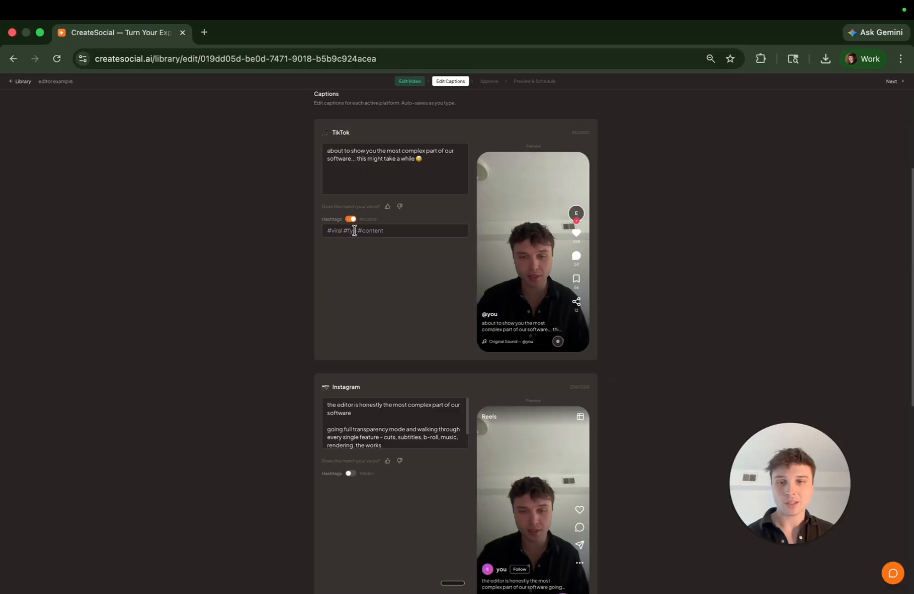
{"action": "left_click", "coordinate": [394, 232]}
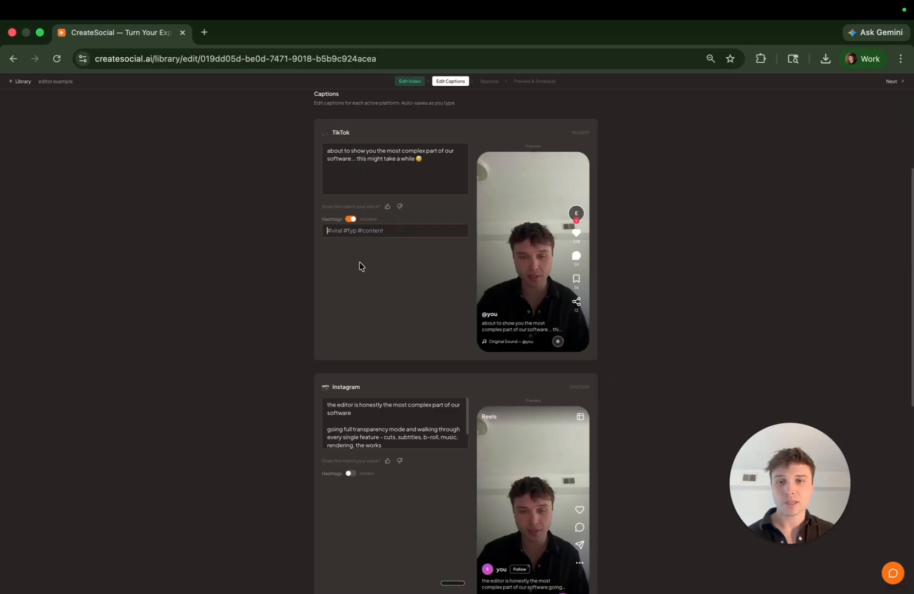
{"action": "left_click", "coordinate": [352, 221]}
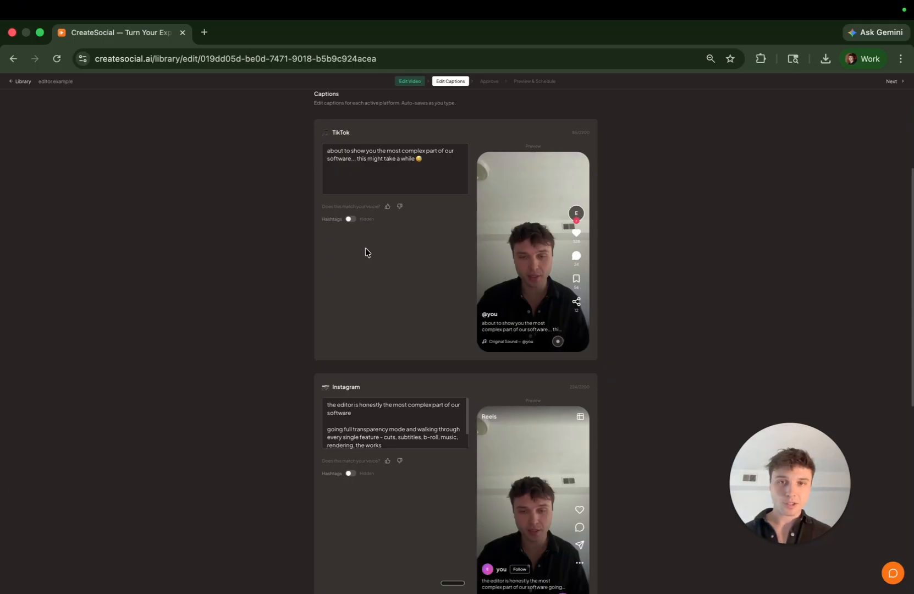
Proceed to the approval stage and approve the content for rendering as the final video.
{"action": "scroll", "coordinate": [395, 221], "scroll_direction": "up", "scroll_amount": 3}
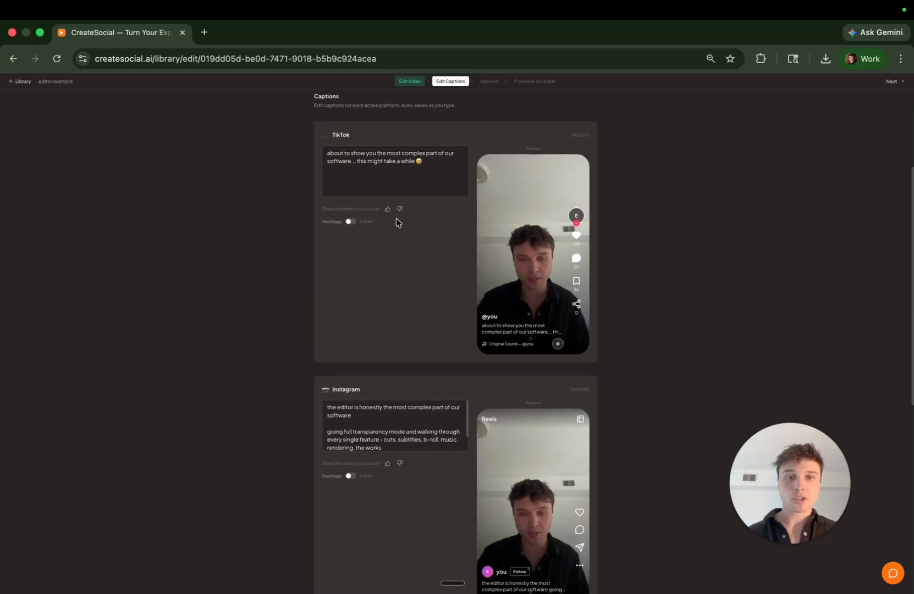
{"action": "scroll", "coordinate": [394, 220], "scroll_direction": "up", "scroll_amount": 2}
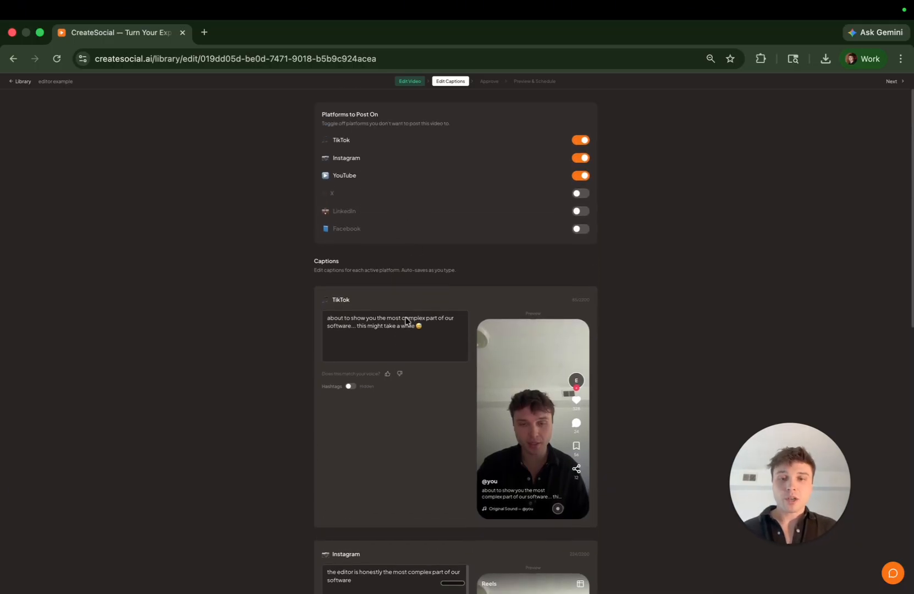
{"action": "scroll", "coordinate": [447, 343], "scroll_direction": "down", "scroll_amount": 3}
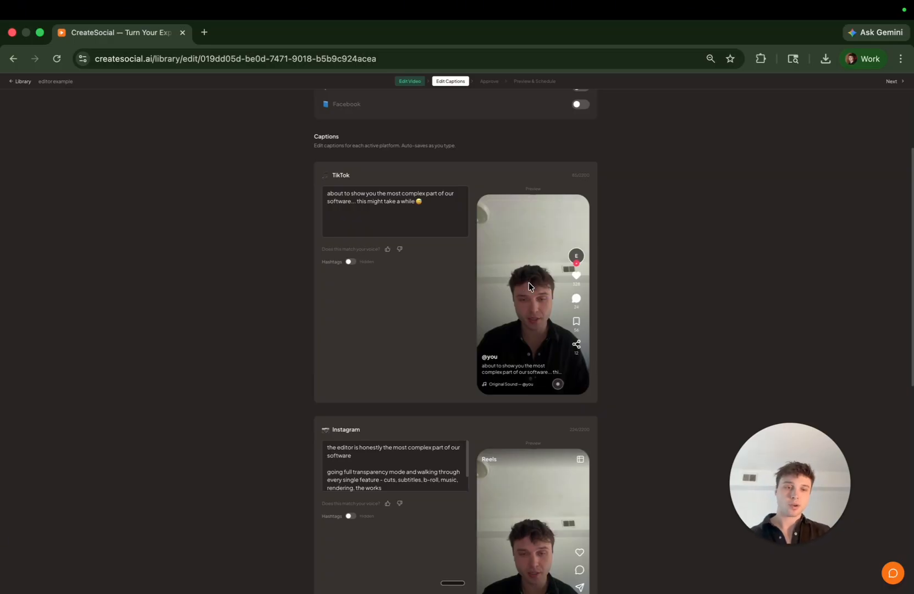
{"action": "scroll", "coordinate": [638, 353], "scroll_direction": "up", "scroll_amount": 1}
{"action": "scroll", "coordinate": [639, 353], "scroll_direction": "down", "scroll_amount": 10}
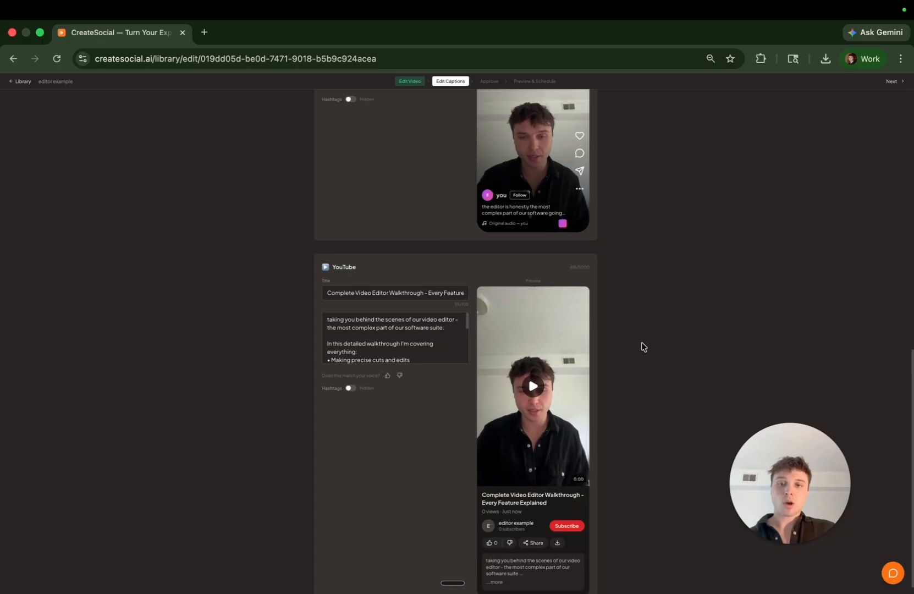
{"action": "scroll", "coordinate": [642, 347], "scroll_direction": "up", "scroll_amount": 15}
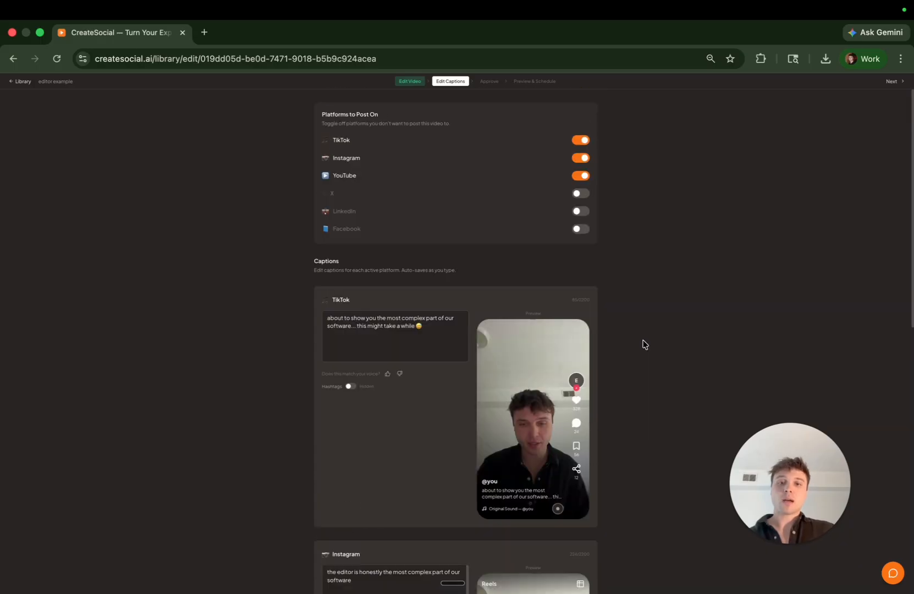
{"action": "left_click", "coordinate": [892, 81]}
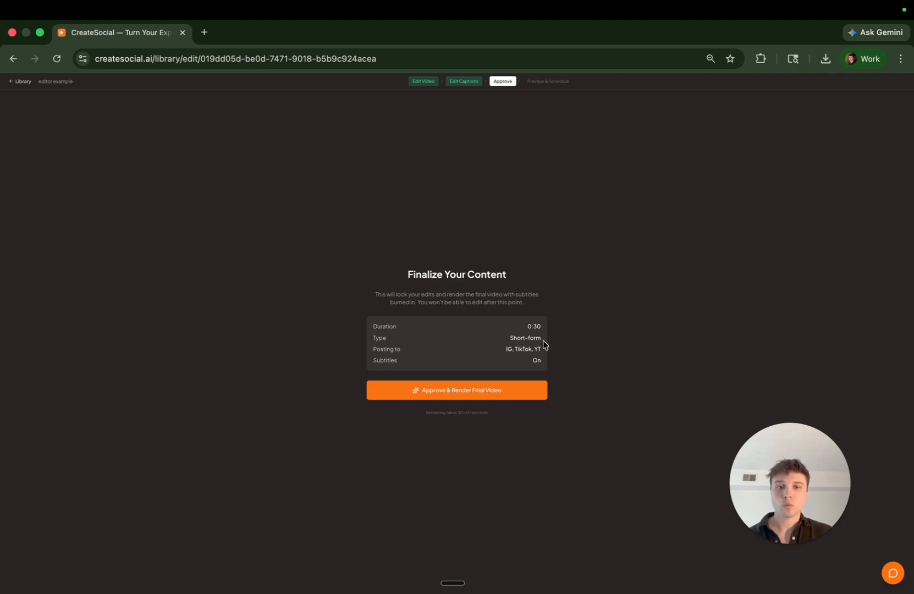
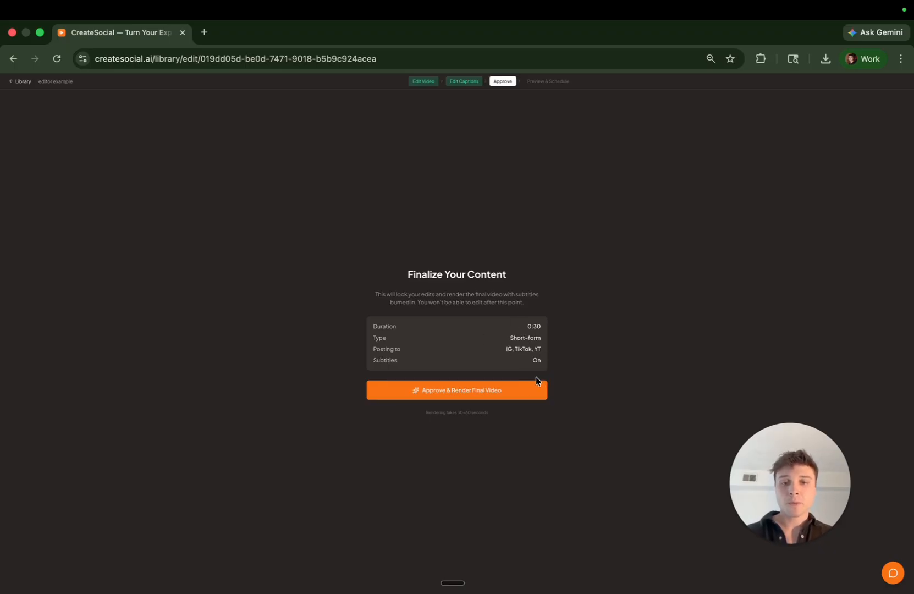
{"action": "left_click", "coordinate": [510, 397]}
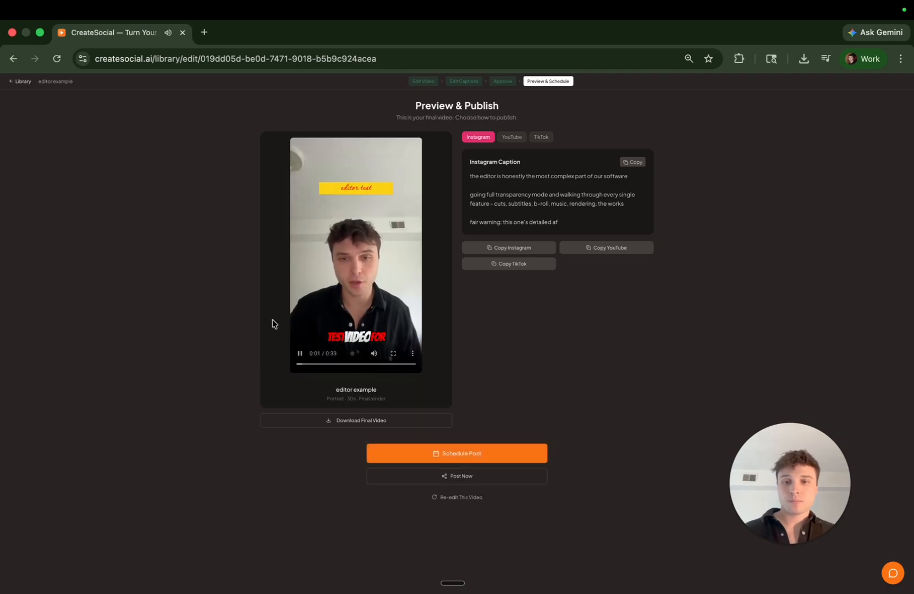
Replay the opening seconds of the rendered video from the start to check the title text and subtitles.
{"action": "left_click", "coordinate": [300, 354]}
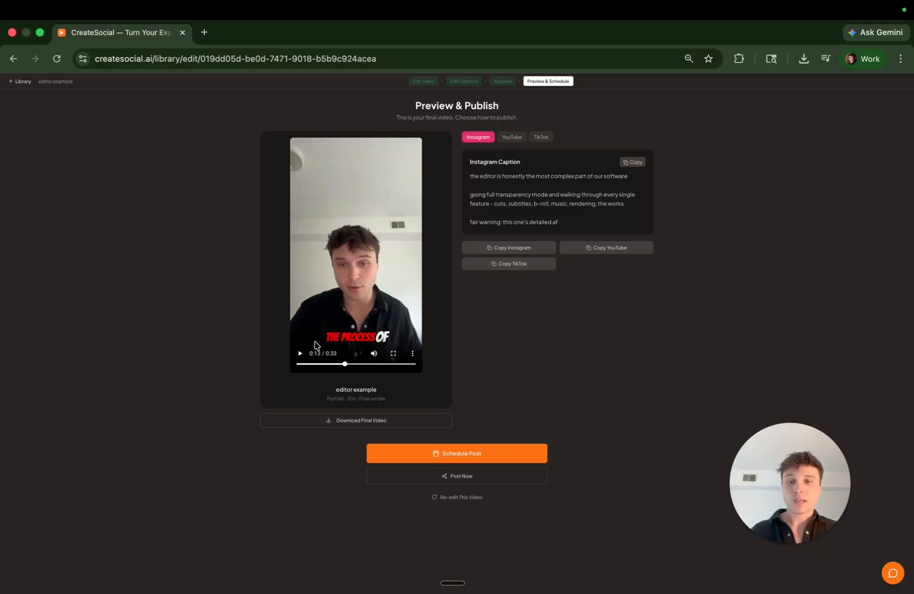
{"action": "left_click", "coordinate": [298, 364]}
{"action": "left_click", "coordinate": [299, 354]}
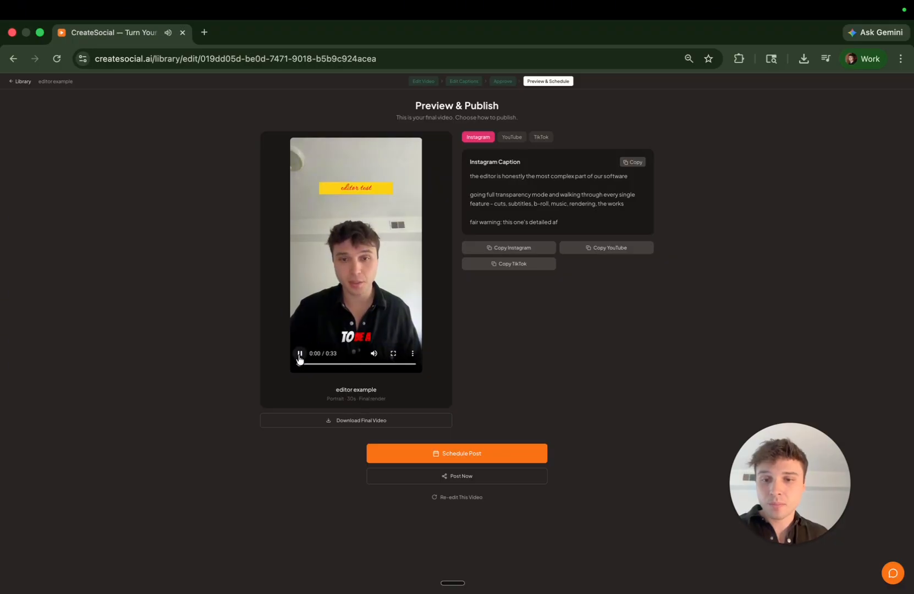
{"action": "left_click", "coordinate": [300, 354]}
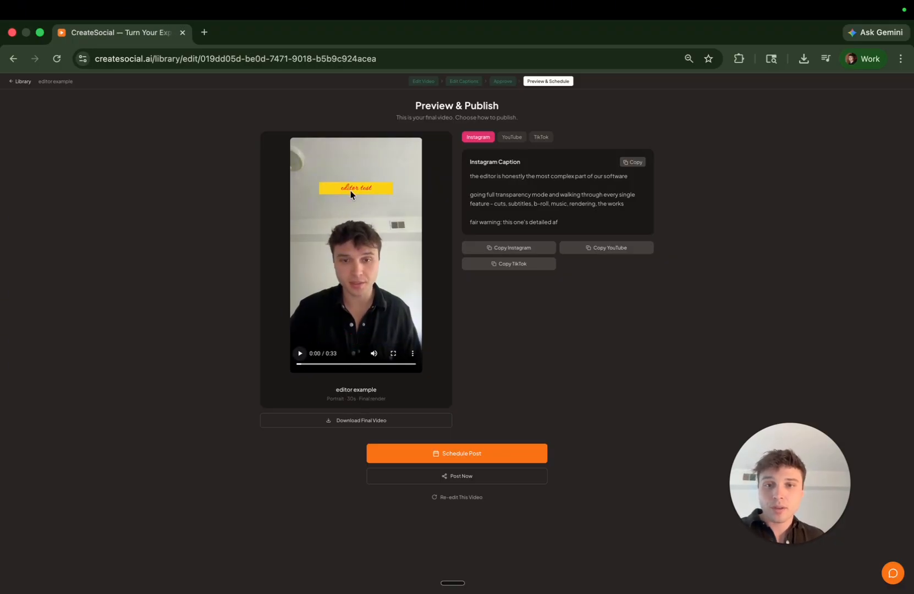
{"action": "left_click", "coordinate": [300, 355]}
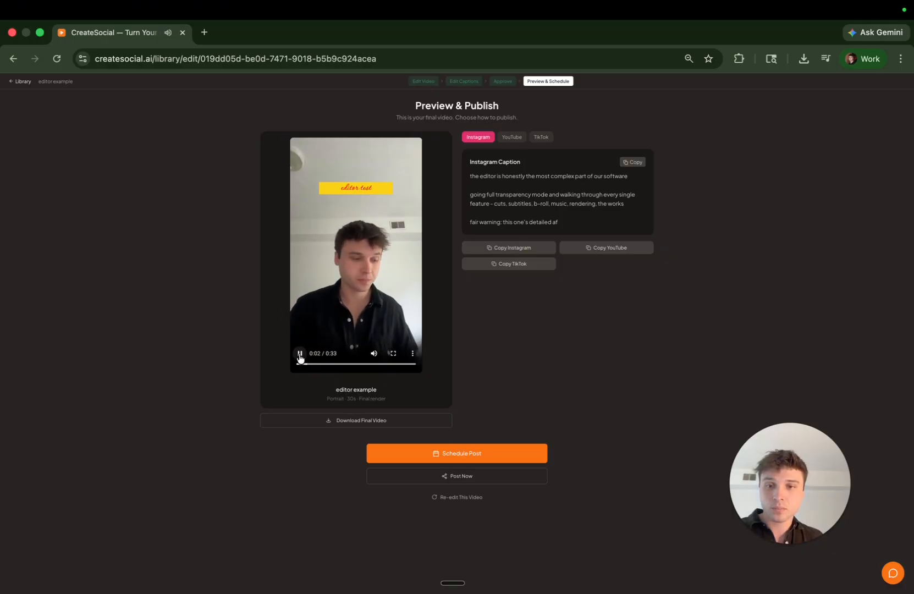
{"action": "left_click", "coordinate": [300, 354]}
Copy the Instagram caption and open the page for posting from a computer, returning to the publishing preview.
{"action": "left_click", "coordinate": [635, 164]}
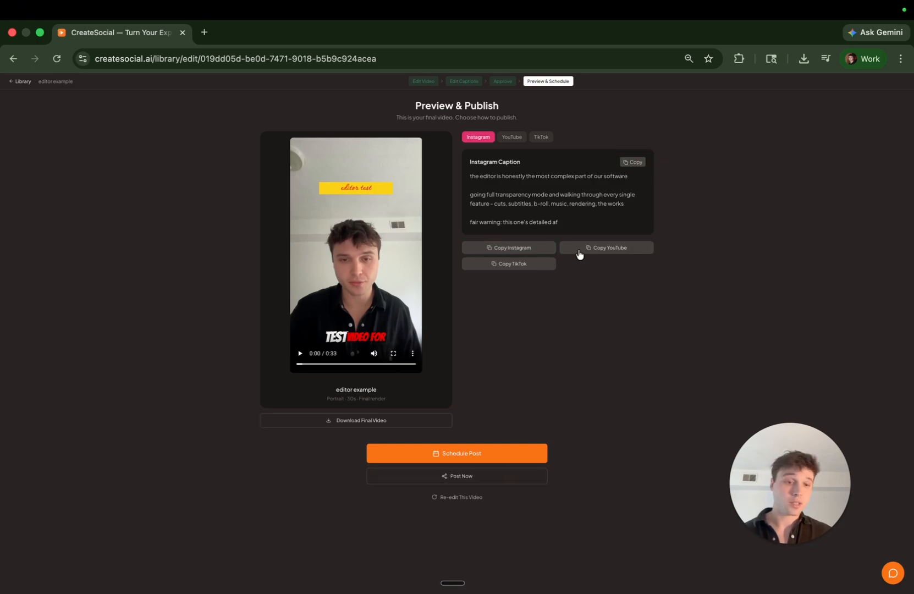
{"action": "left_click", "coordinate": [499, 481]}
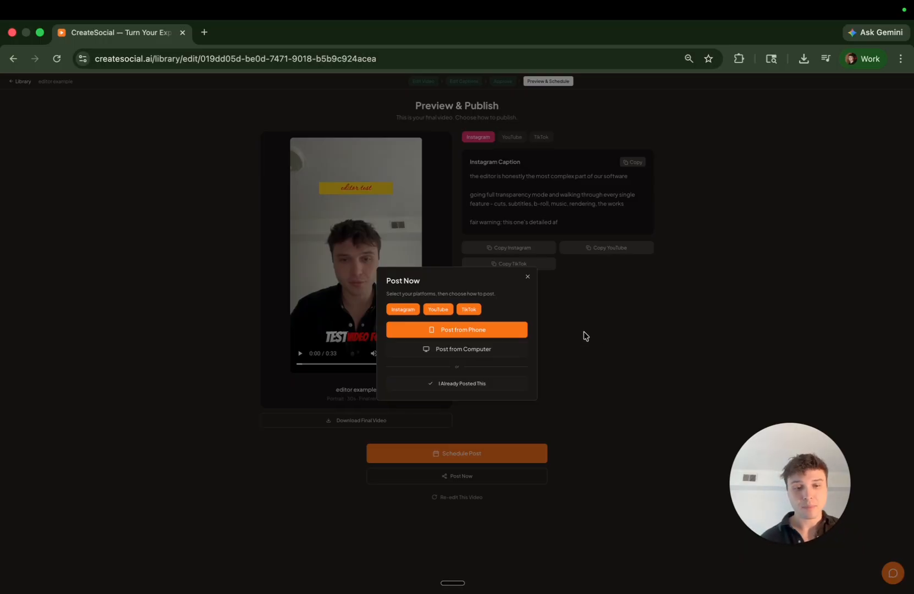
{"action": "left_click", "coordinate": [464, 354]}
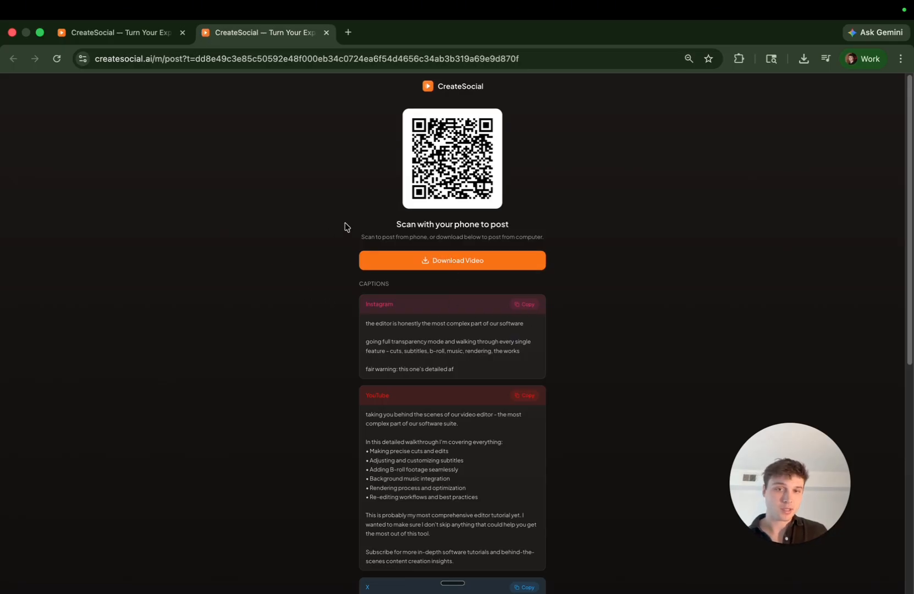
{"action": "left_click", "coordinate": [114, 38]}
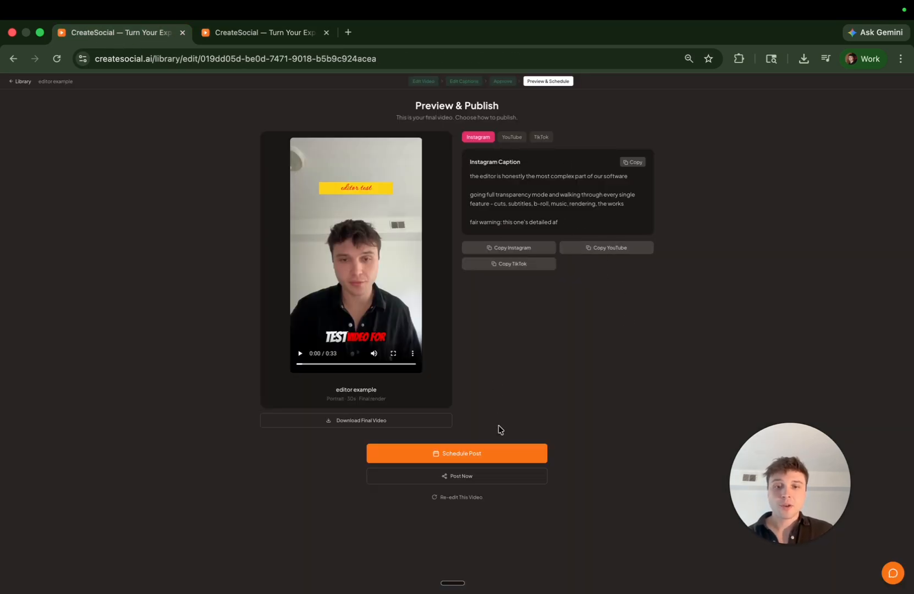
Choose April 29, 2026 in the post scheduler and view the per-platform date and time options.
{"action": "left_click", "coordinate": [491, 453]}
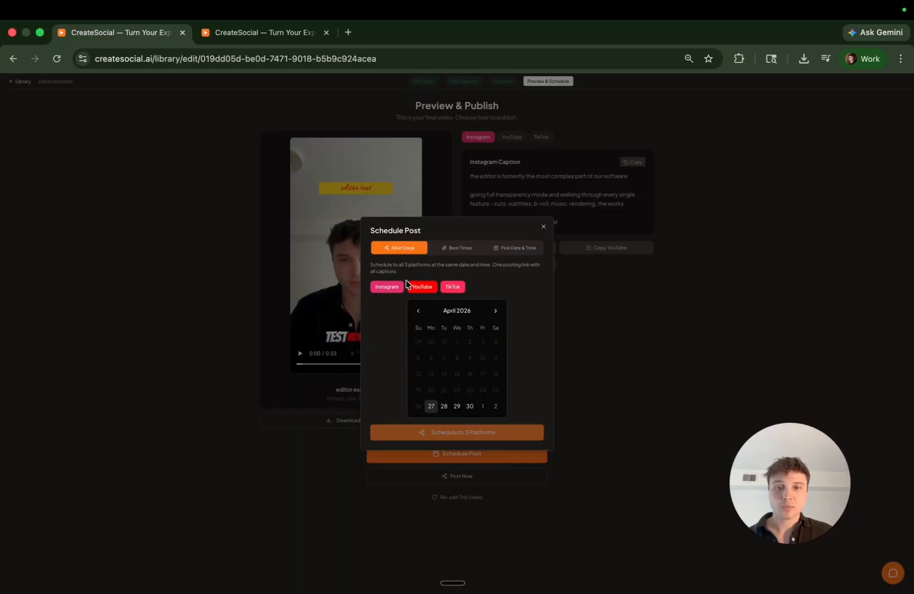
{"action": "left_click", "coordinate": [457, 405]}
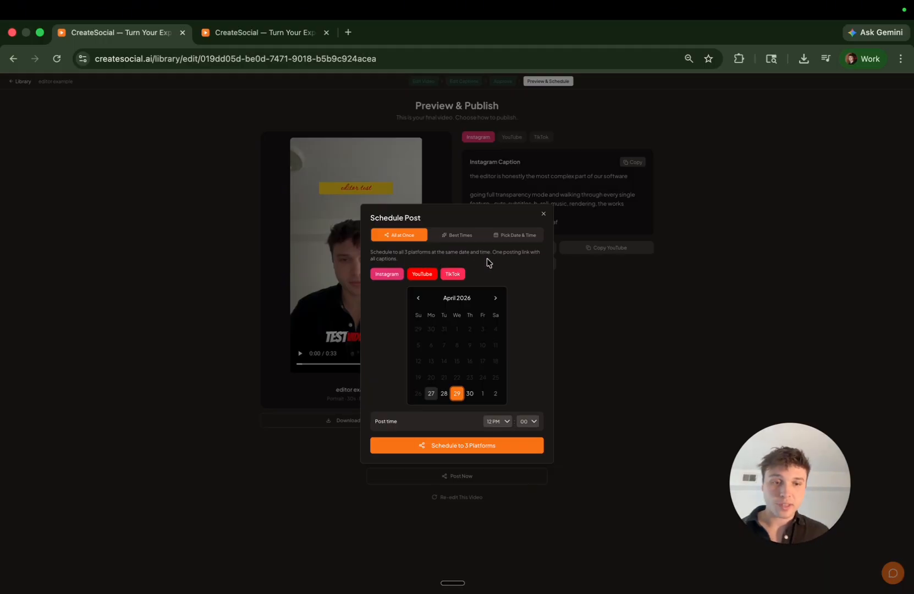
{"action": "left_click", "coordinate": [515, 235]}
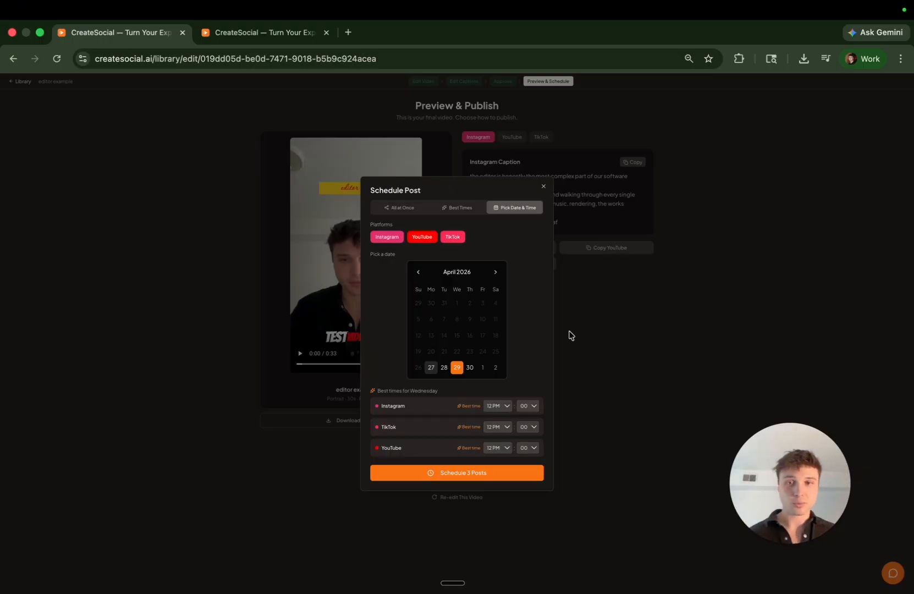
{"action": "left_click", "coordinate": [562, 406]}
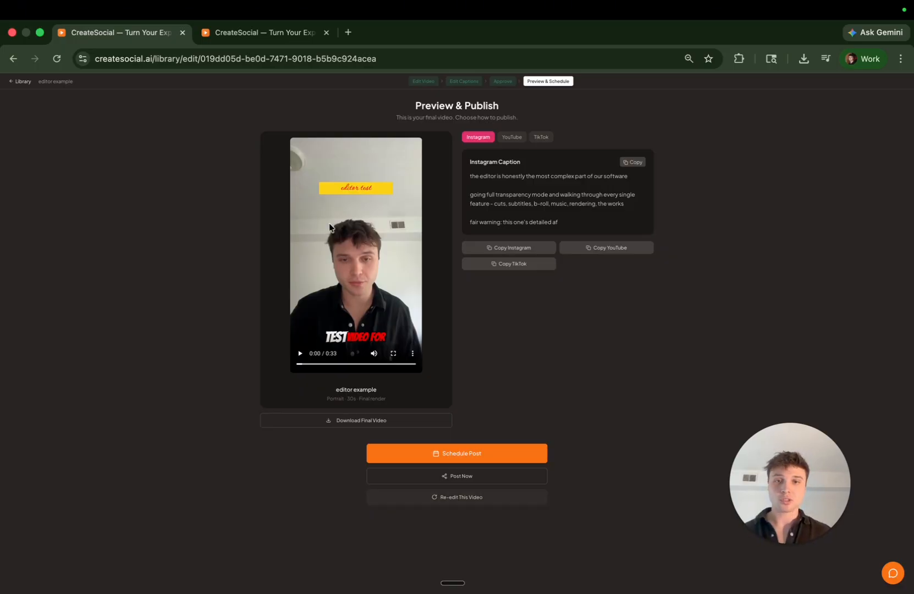
Return to the content library and view the immediate posting options for the "editor example" video.
{"action": "left_click", "coordinate": [21, 82]}
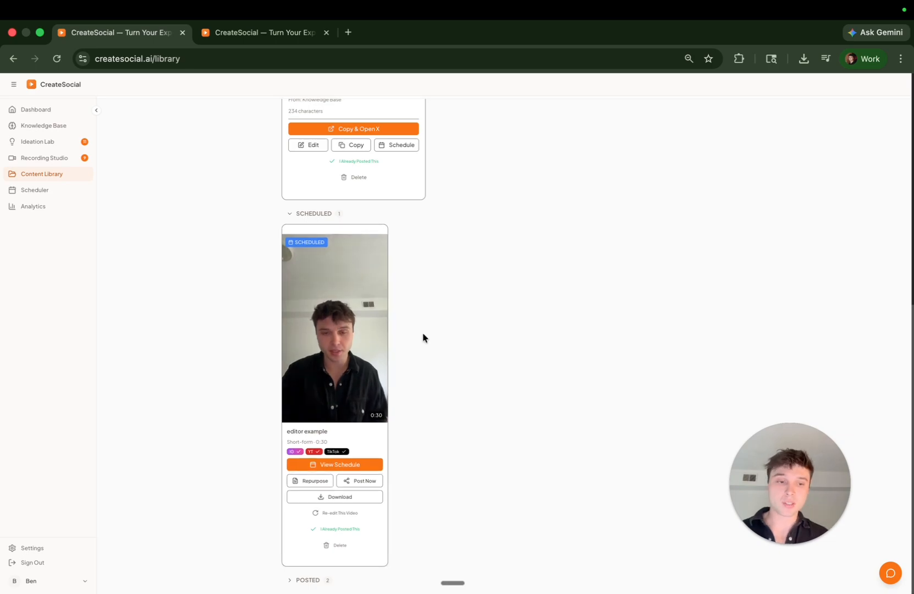
{"action": "left_click", "coordinate": [363, 486]}
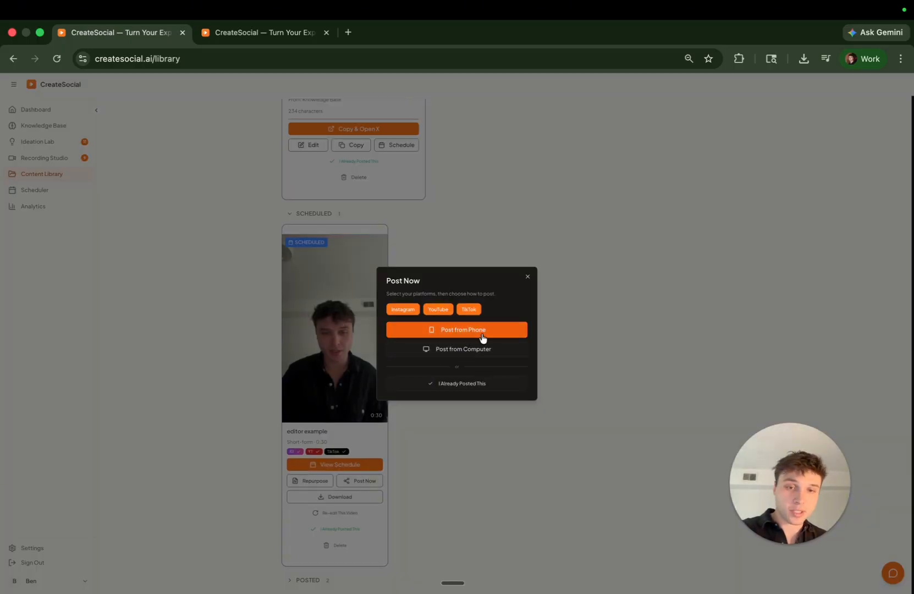
{"action": "left_click", "coordinate": [528, 279]}
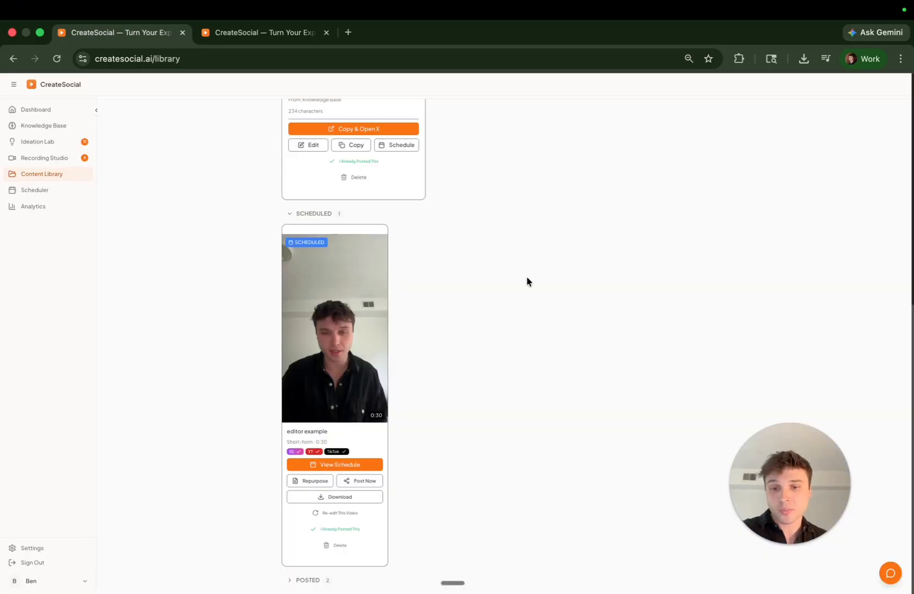
Try out the repurposing options for the "editor example" video with the Tweet format, without generating content.
{"action": "left_click", "coordinate": [320, 485]}
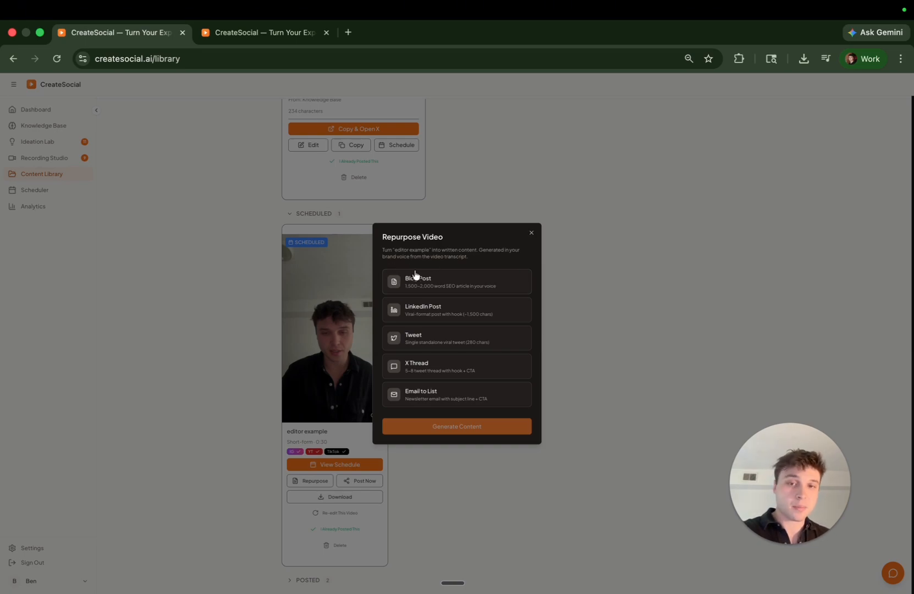
{"action": "left_click", "coordinate": [424, 346]}
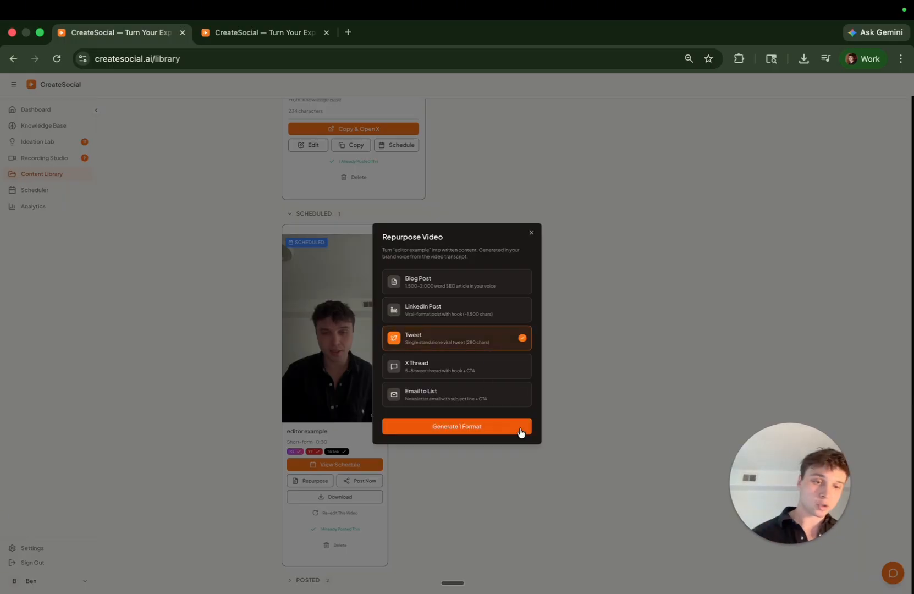
{"action": "left_click", "coordinate": [262, 472]}
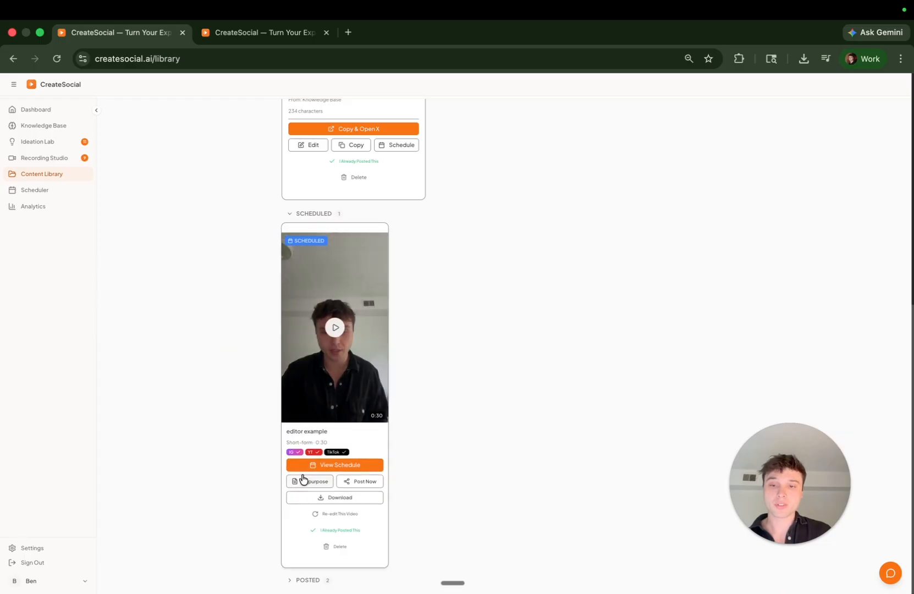
Reopen the "editor example" video for re-editing and delete the "editor test" text clip from the timeline.
{"action": "left_click", "coordinate": [317, 514]}
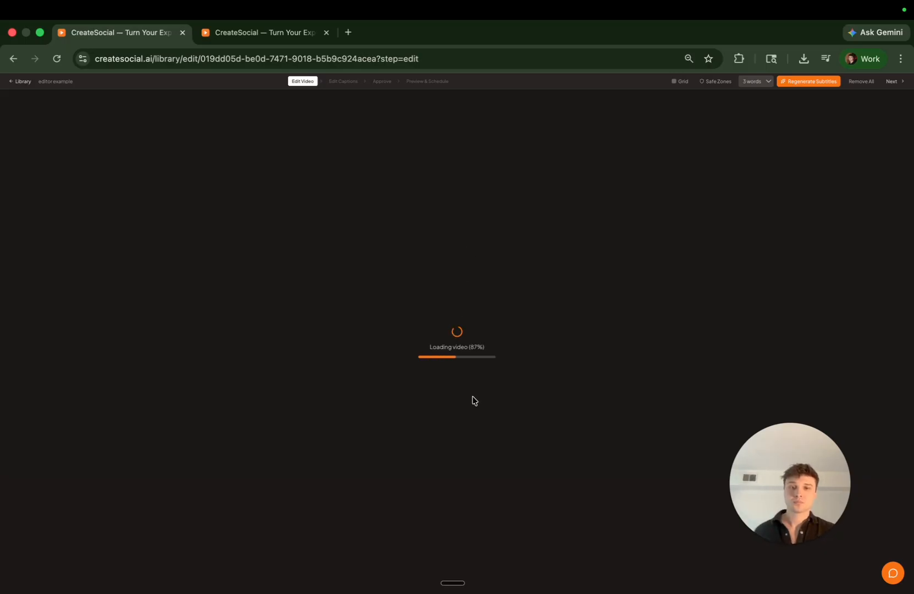
{"action": "scroll", "coordinate": [386, 388], "scroll_direction": "down", "scroll_amount": 1}
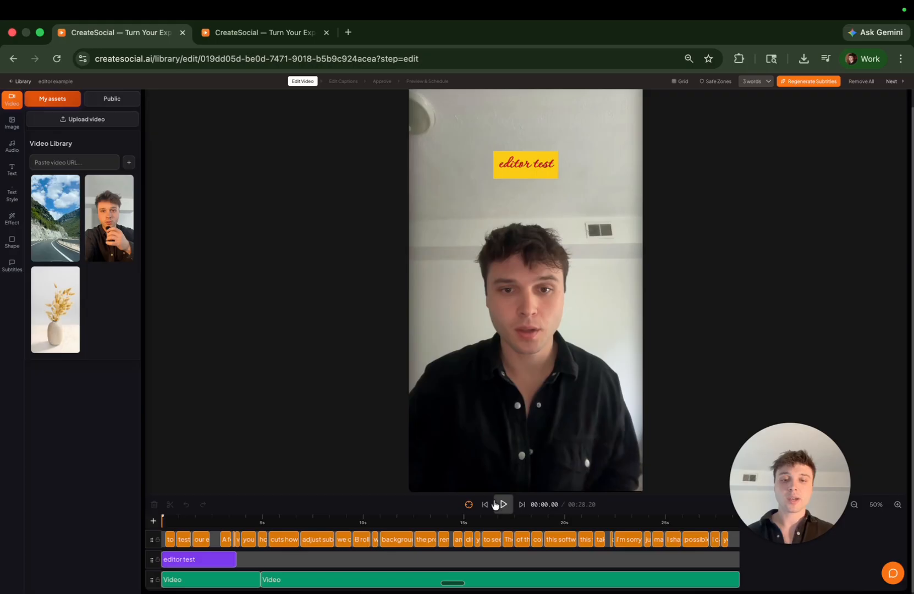
{"action": "left_click", "coordinate": [222, 560]}
{"action": "key", "text": "Delete"}
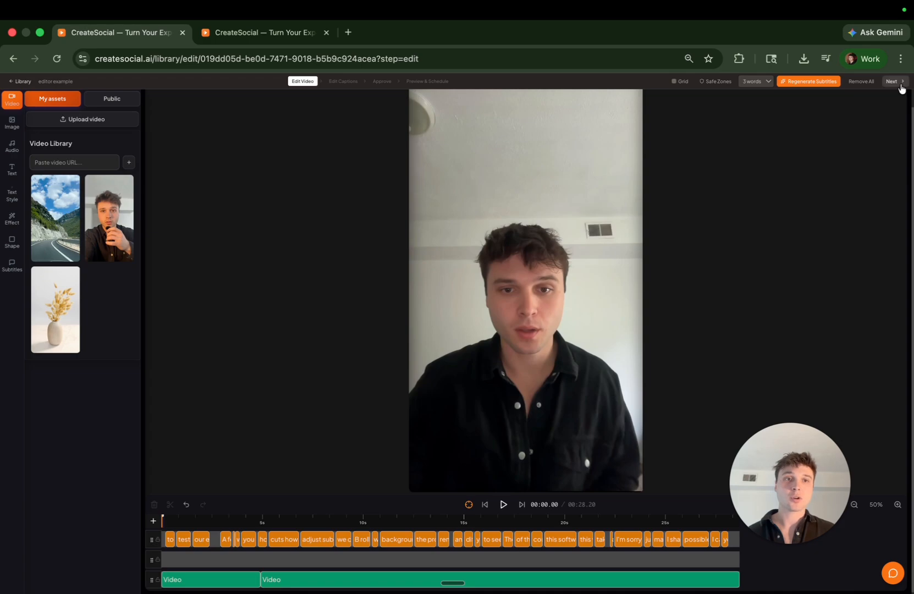
Take the re-edited video through captions and approval to the publishing preview, and set its playback to the start.
{"action": "left_click", "coordinate": [894, 82]}
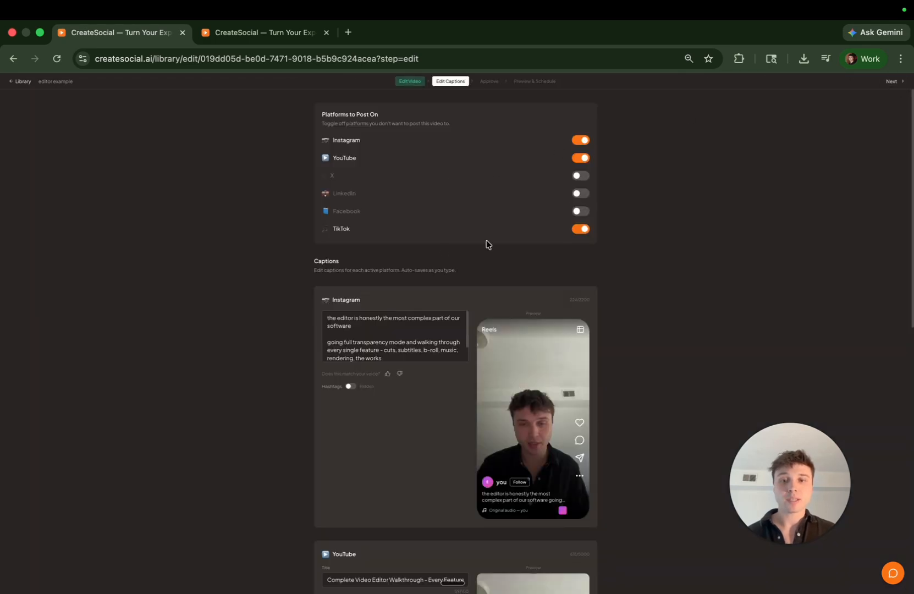
{"action": "left_click", "coordinate": [897, 82]}
{"action": "left_click", "coordinate": [420, 391]}
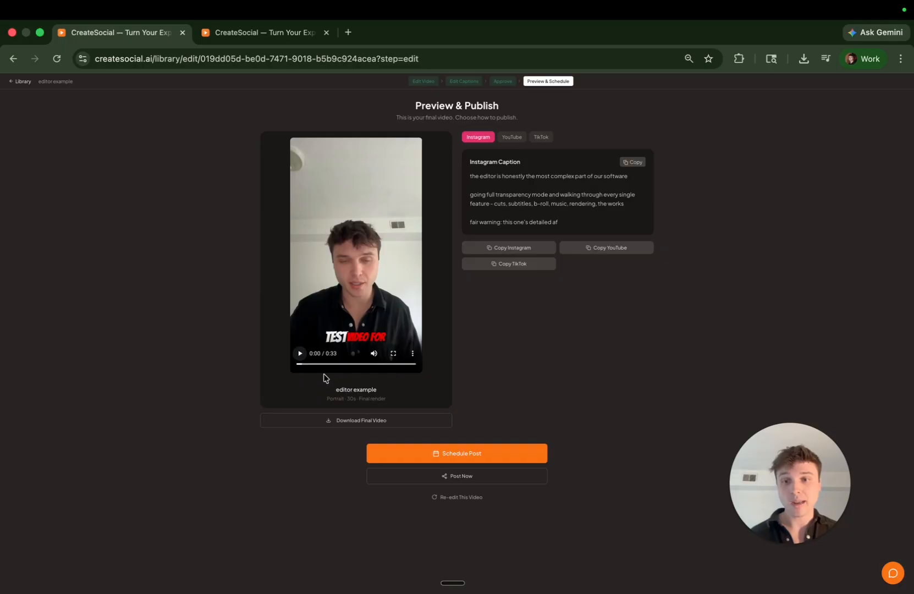
{"action": "left_click", "coordinate": [299, 364]}
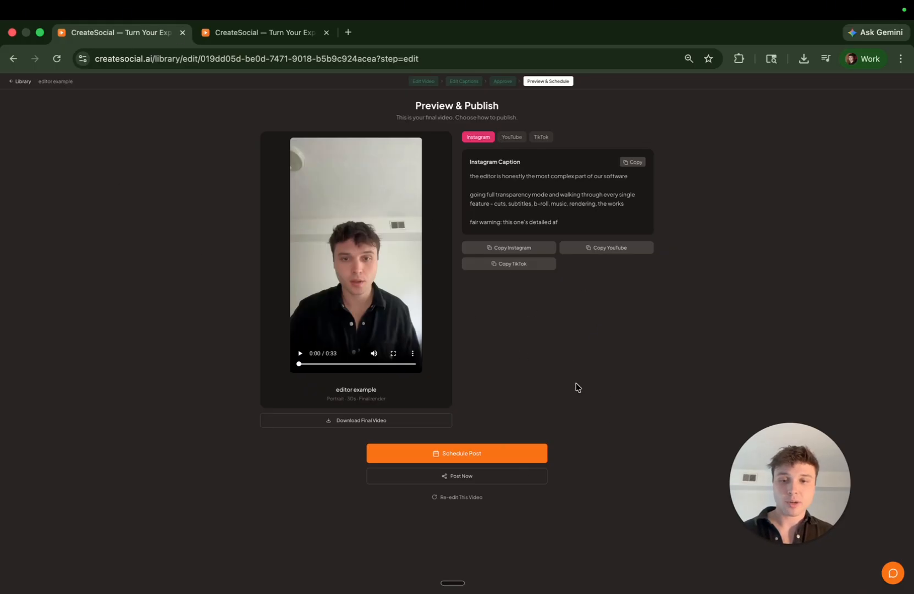
Return to the content library and view the video upload options, closing them without uploading a file.
{"action": "left_click", "coordinate": [20, 82]}
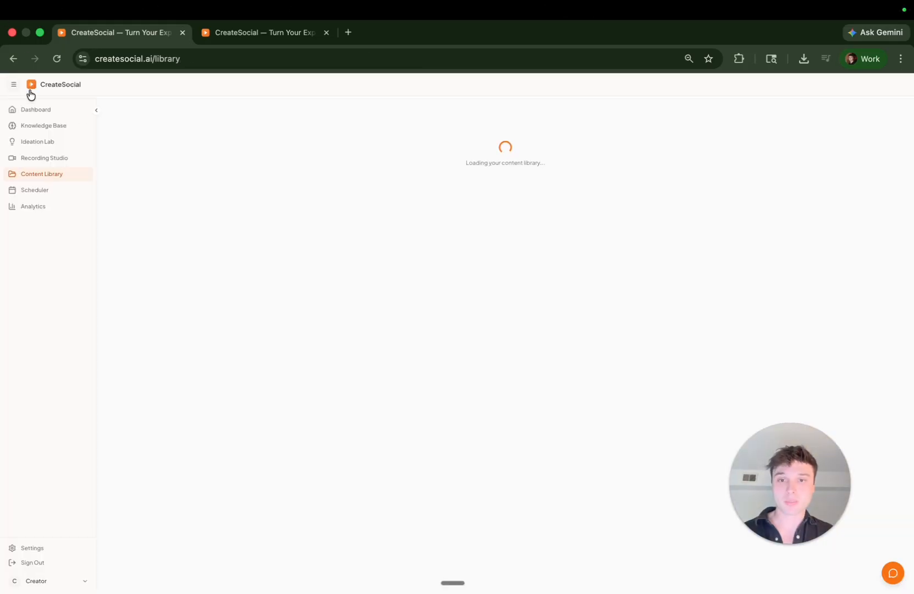
{"action": "scroll", "coordinate": [481, 341], "scroll_direction": "down", "scroll_amount": 8}
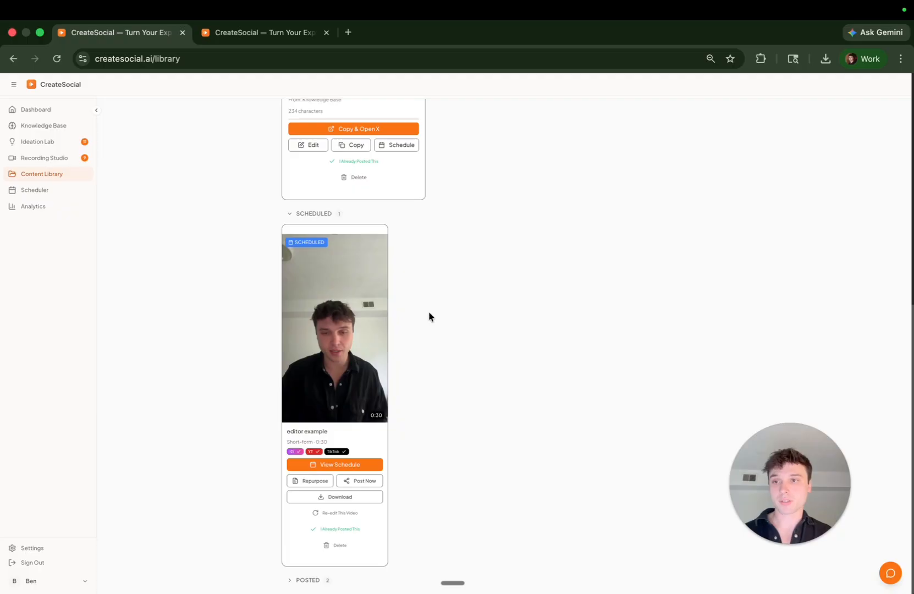
{"action": "scroll", "coordinate": [451, 311], "scroll_direction": "up", "scroll_amount": 8}
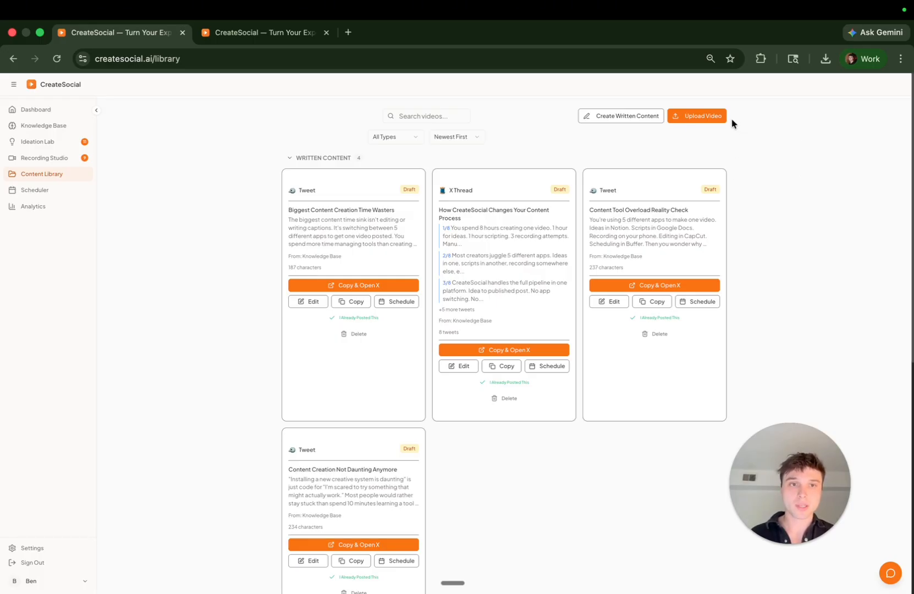
{"action": "left_click", "coordinate": [704, 119]}
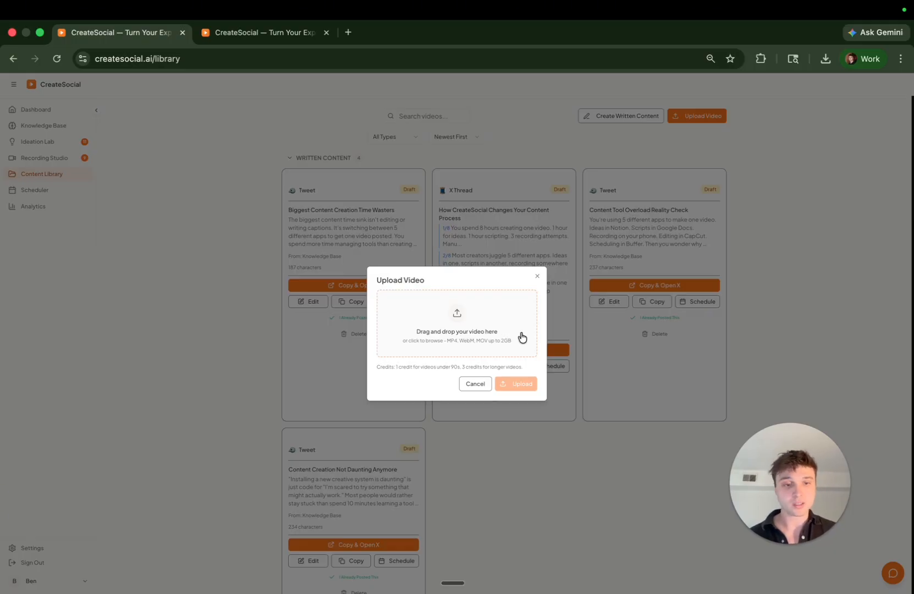
{"action": "left_click", "coordinate": [173, 269]}
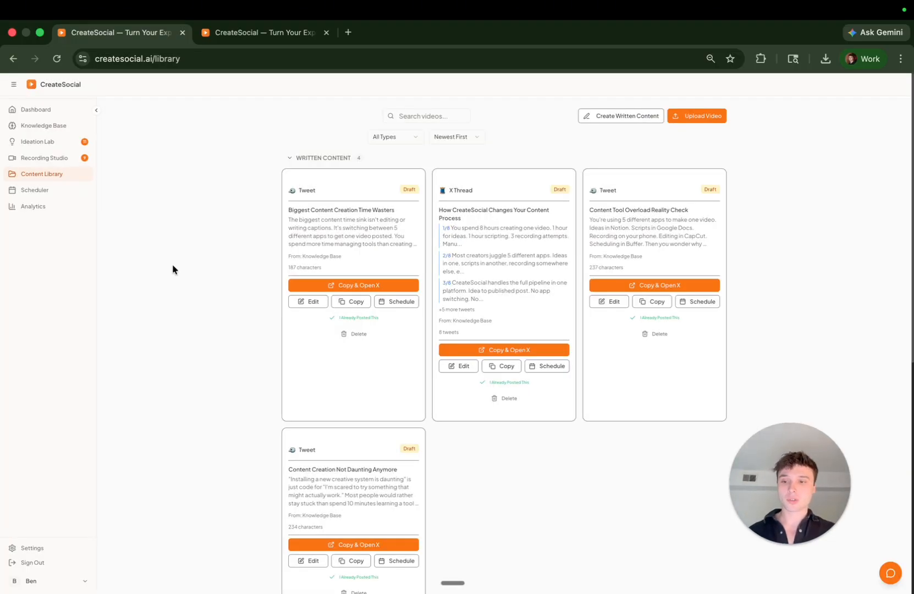
View the account settings and open the CreateSocial Support chat at its question field.
{"action": "left_click", "coordinate": [22, 548]}
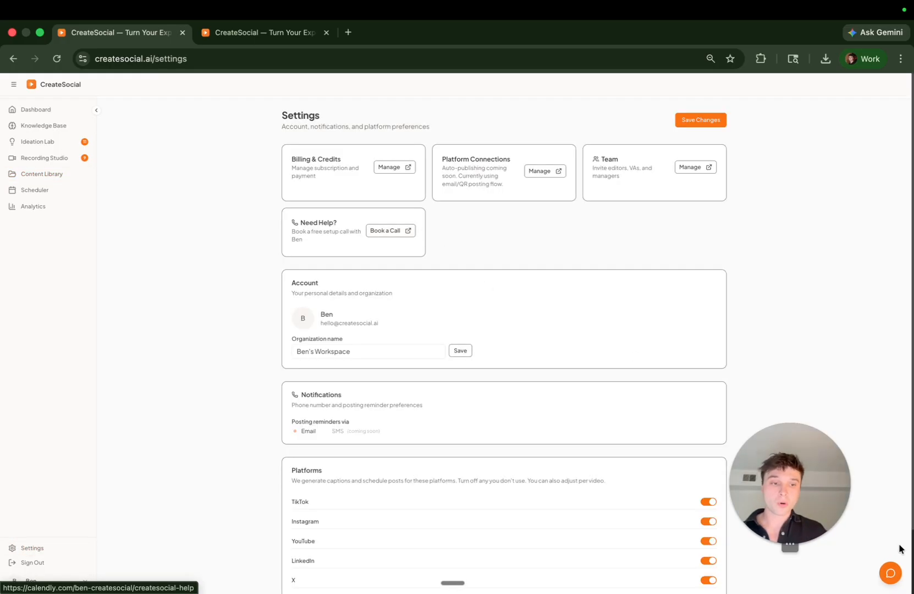
{"action": "left_click", "coordinate": [891, 572]}
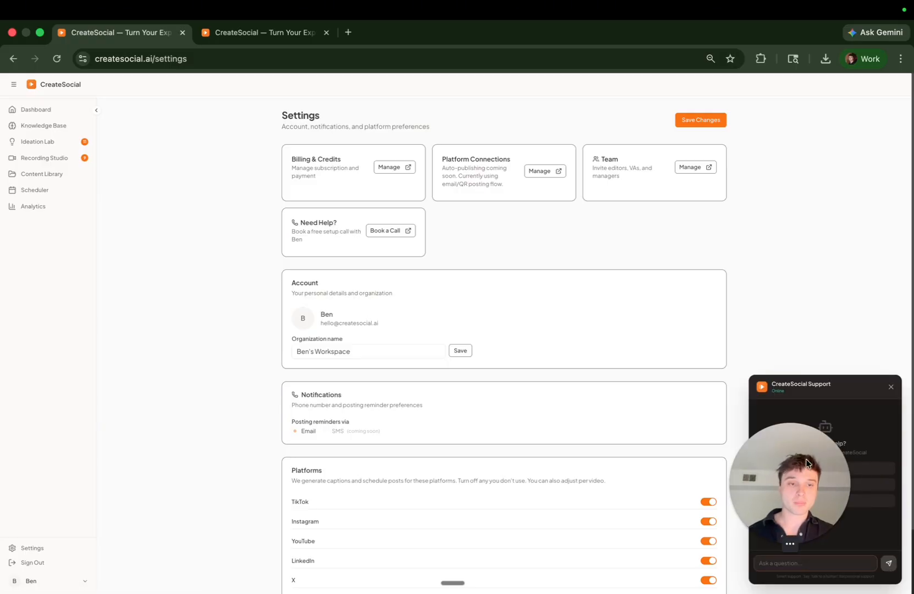
{"action": "left_click_drag", "start_coordinate": [806, 458], "coordinate": [484, 353]}
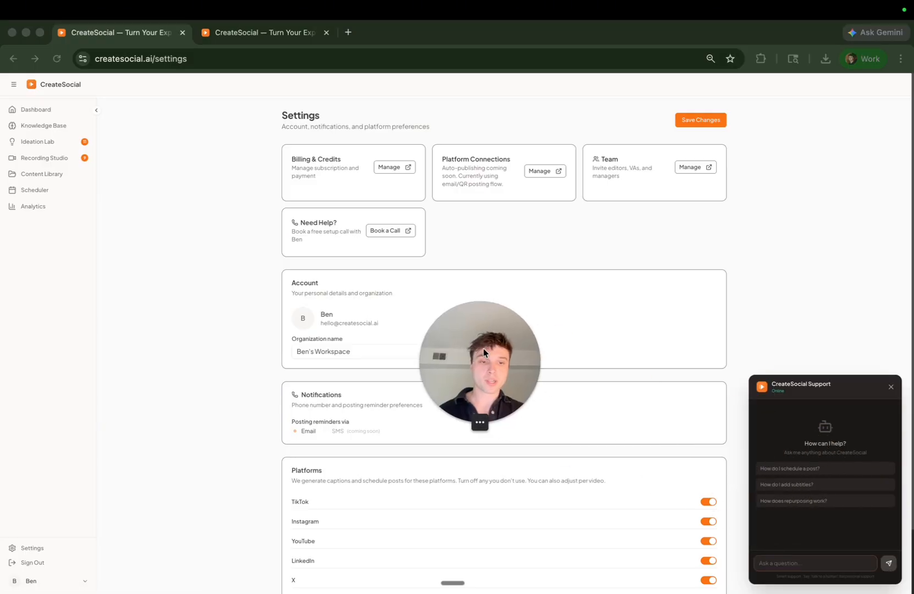
{"action": "left_click", "coordinate": [787, 564]}
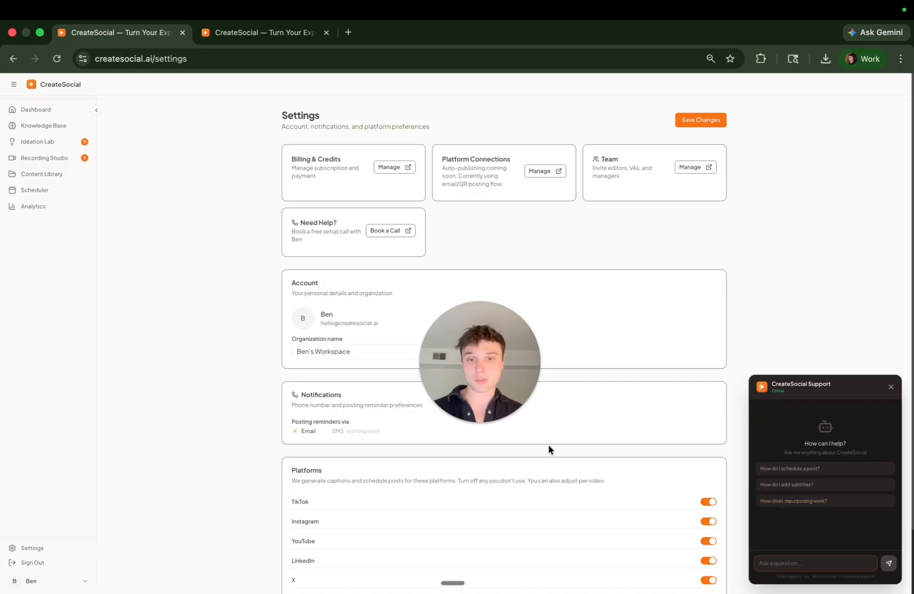
{"action": "mouse_move", "coordinate": [474, 354]}
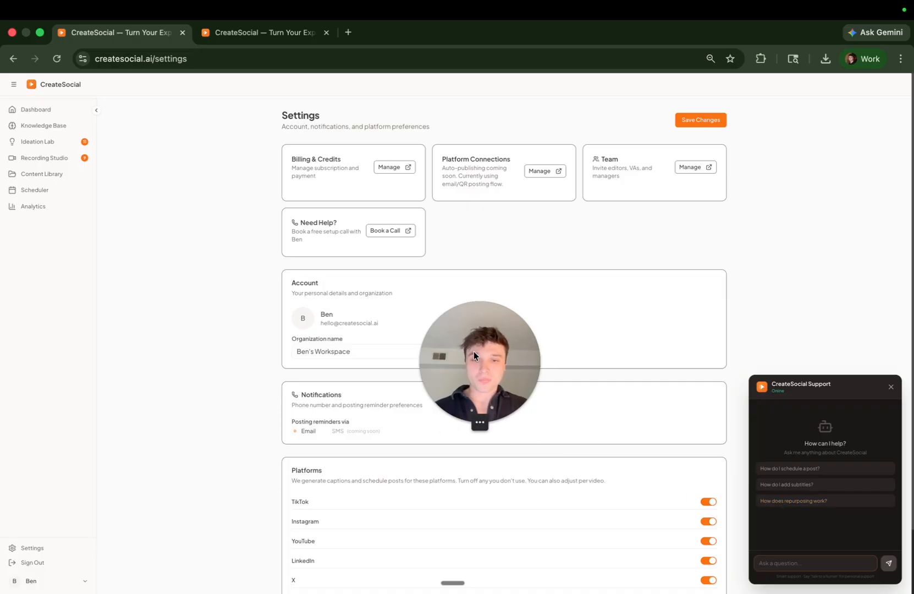